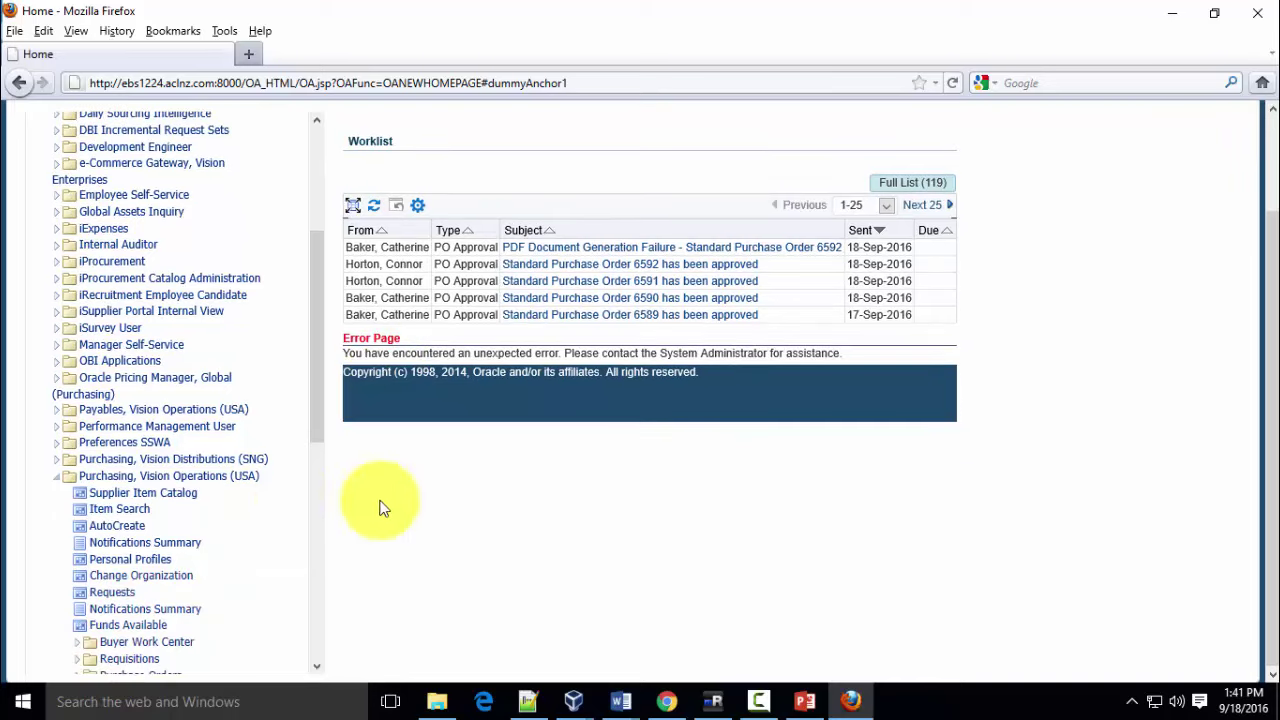
Expand Purchase Orders and launch the Forms Purchasing navigator for Vision Operations (USA)
scroll(249, 491, down, 3)
scroll(249, 505, down, 1)
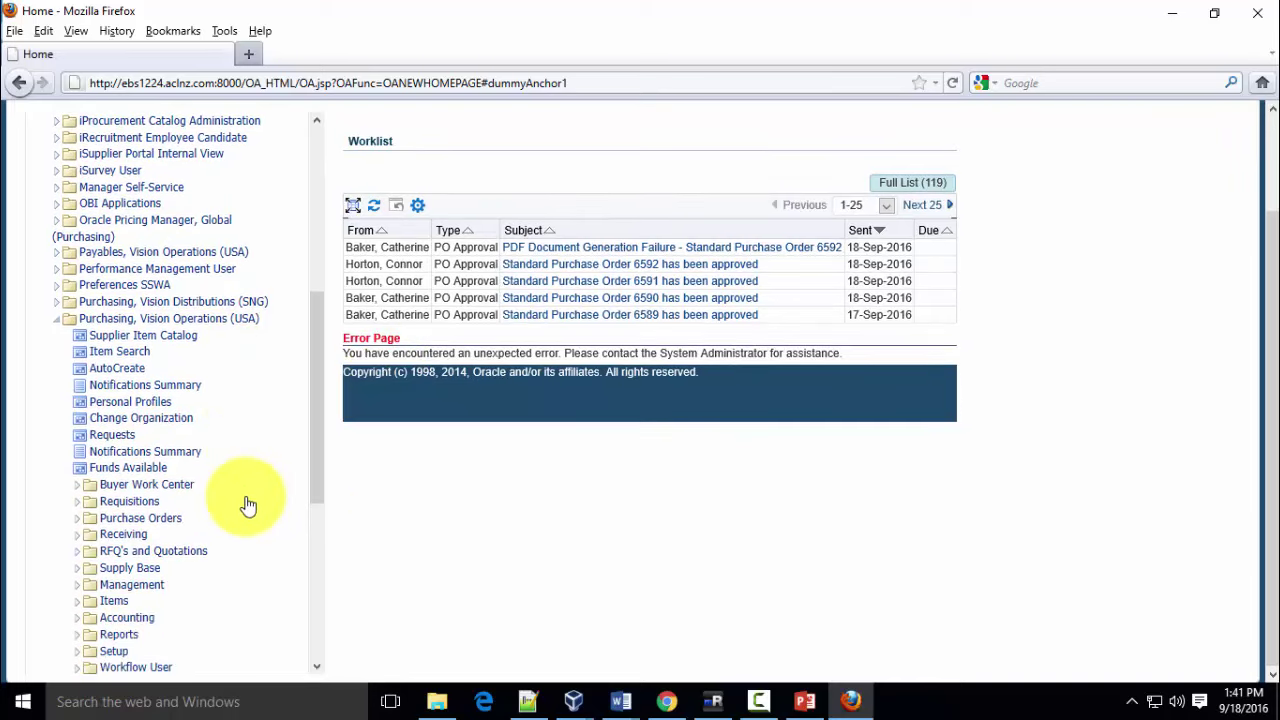
click(162, 519)
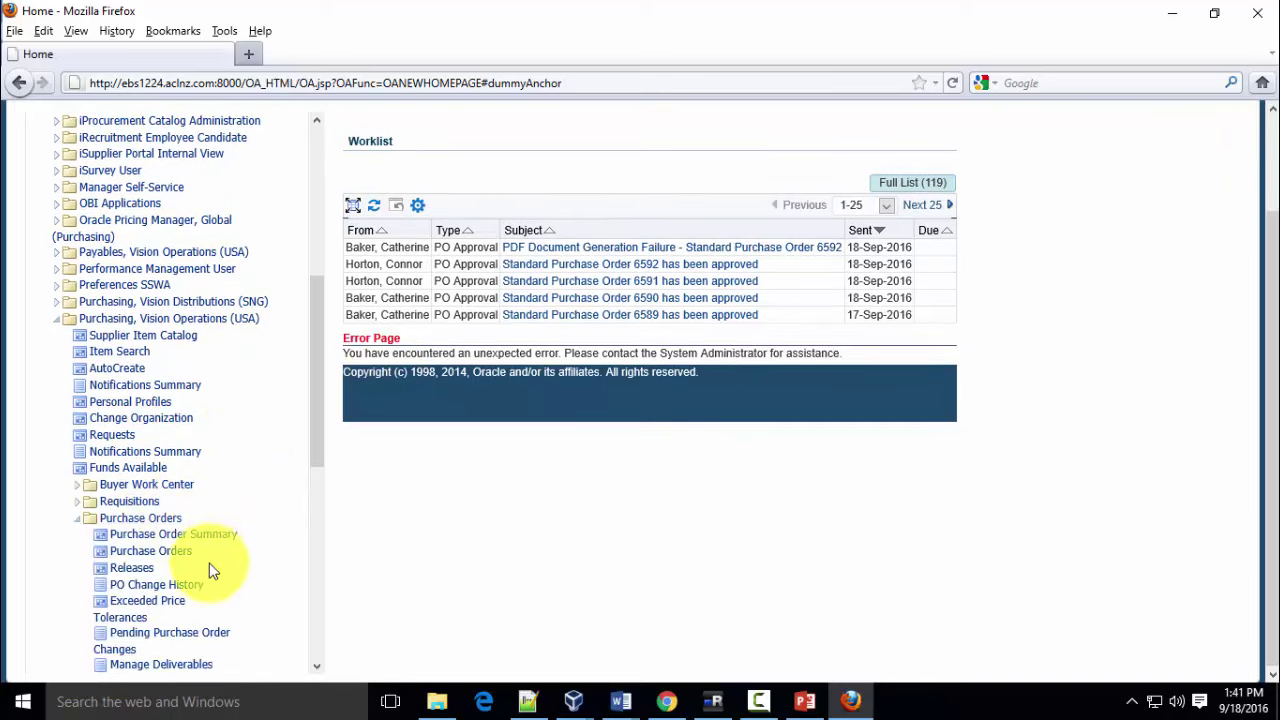
click(153, 552)
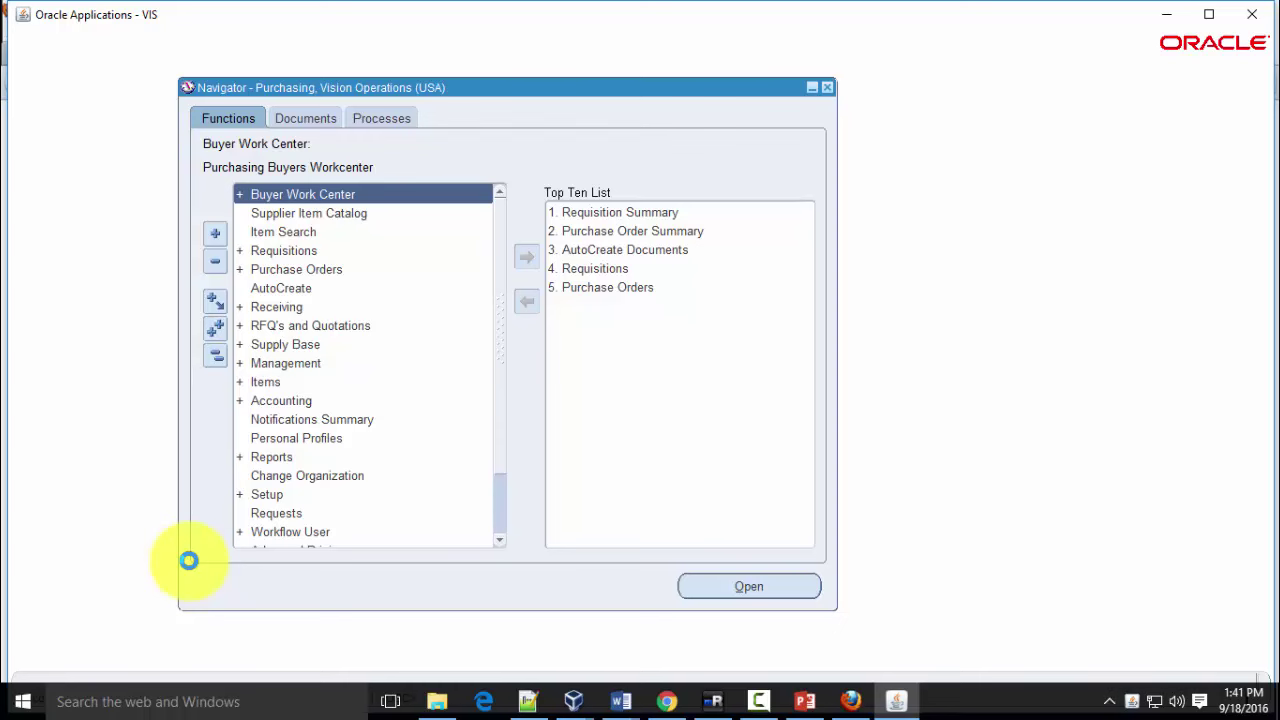
Maximize the Oracle Applications window
click(1208, 14)
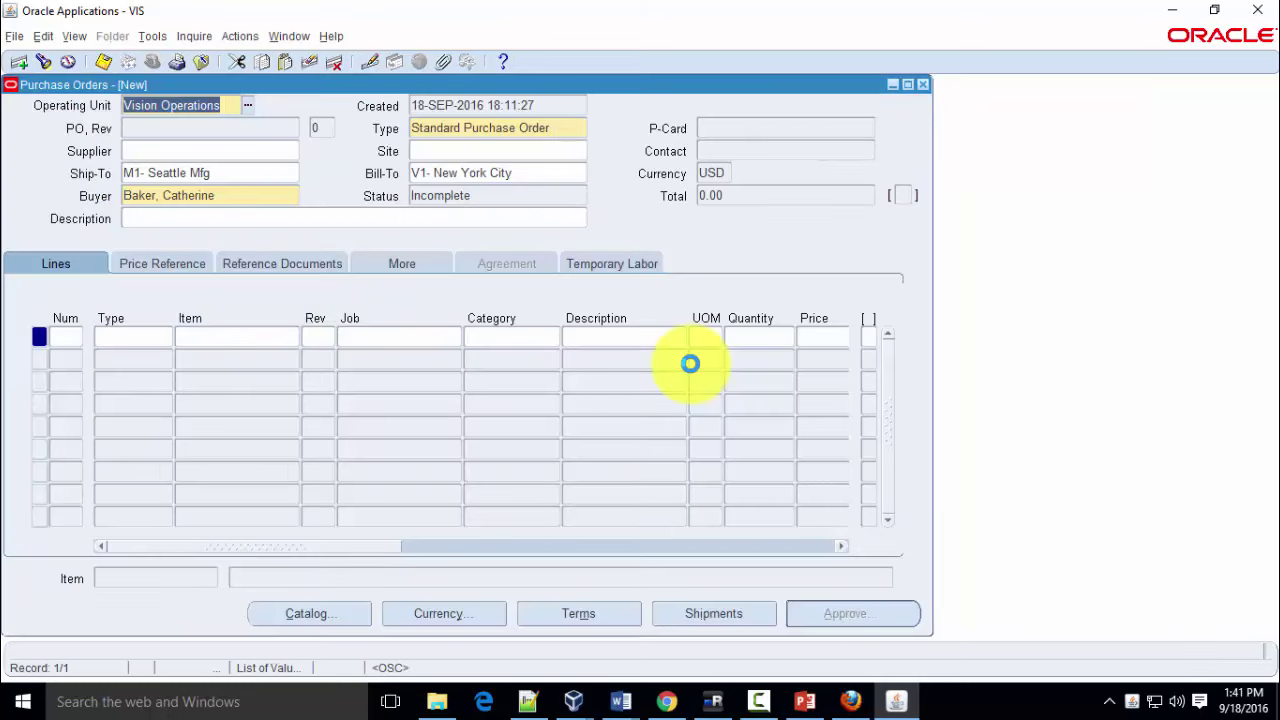
Set the order's supplier to GE Plastics with supplier site GE PLASTICS
click(191, 150)
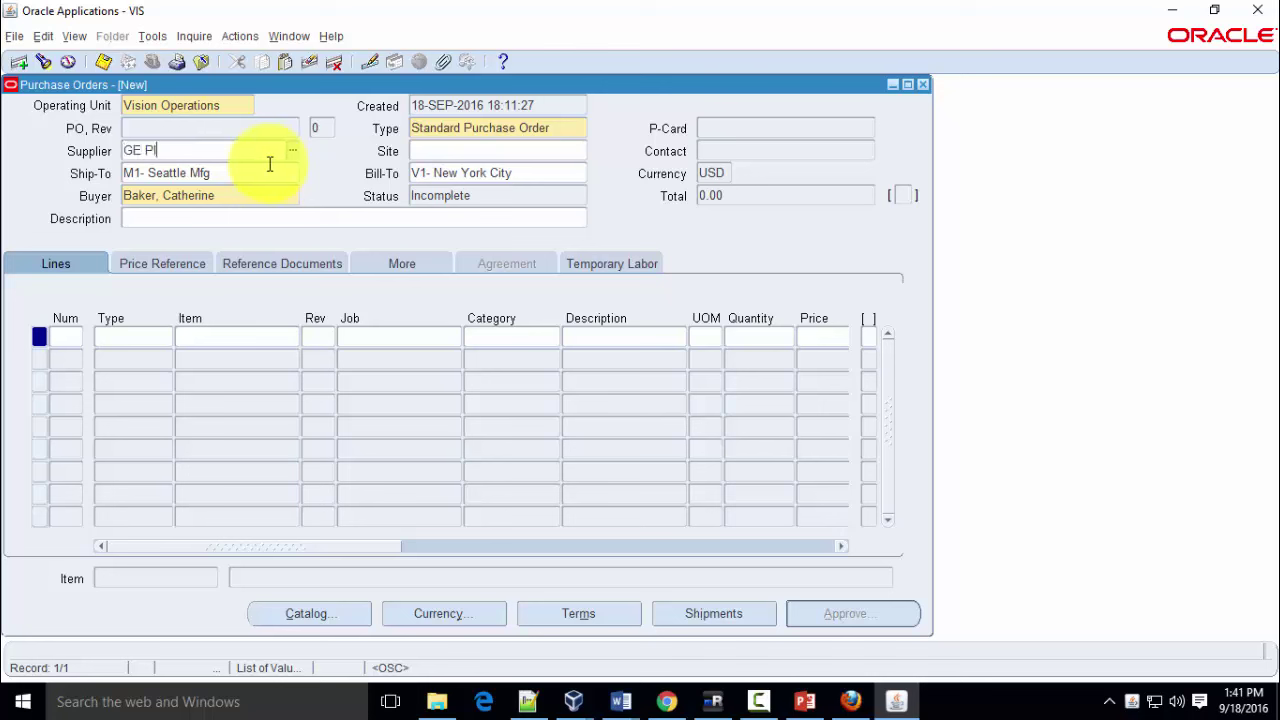
key(Tab)
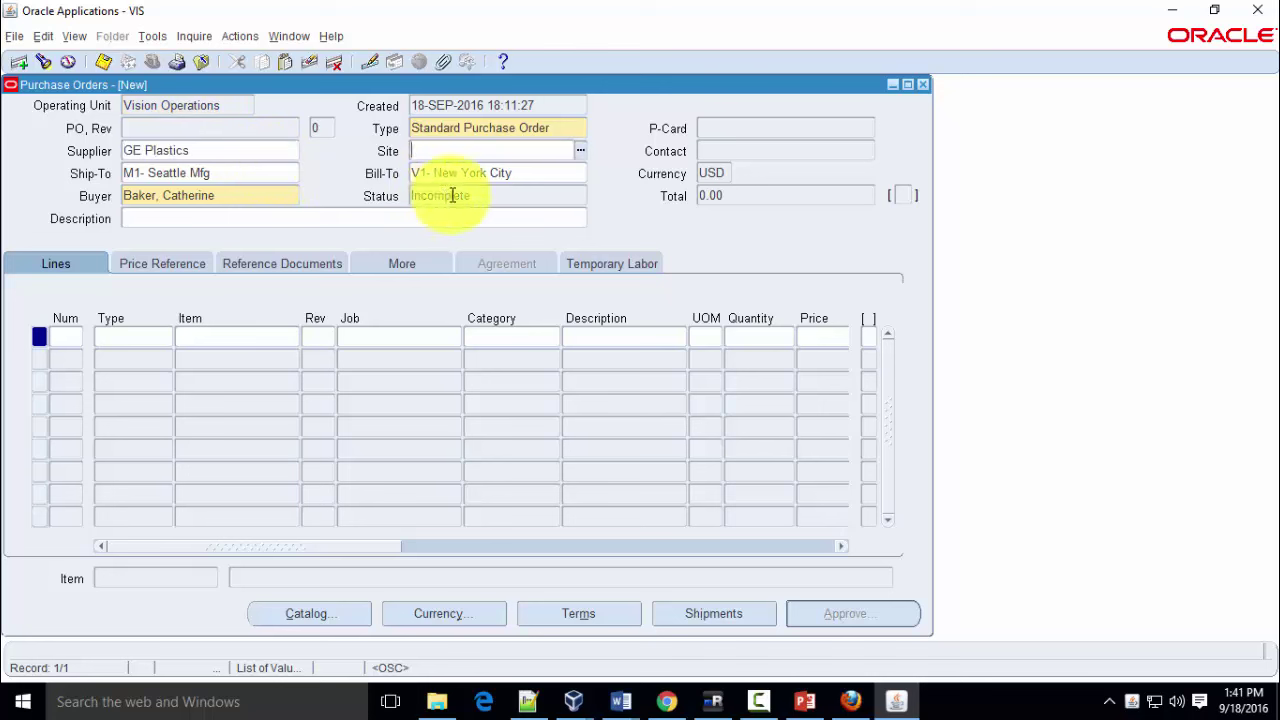
click(583, 150)
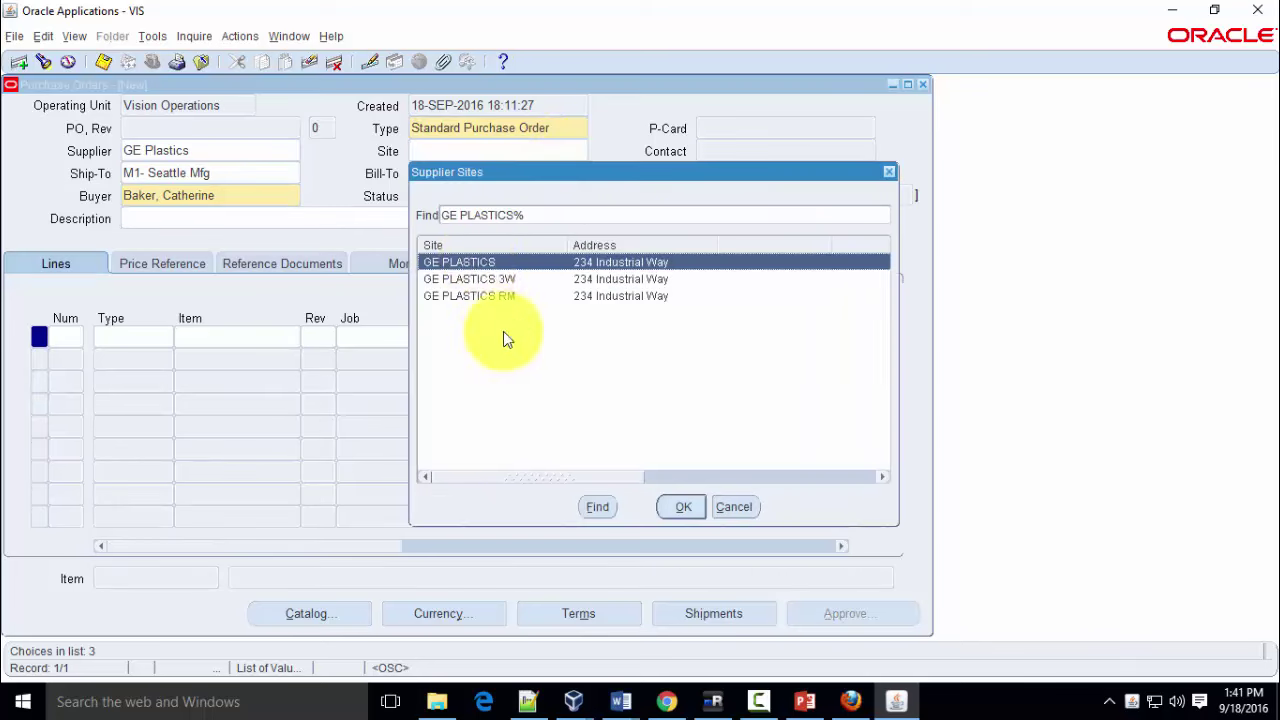
click(677, 508)
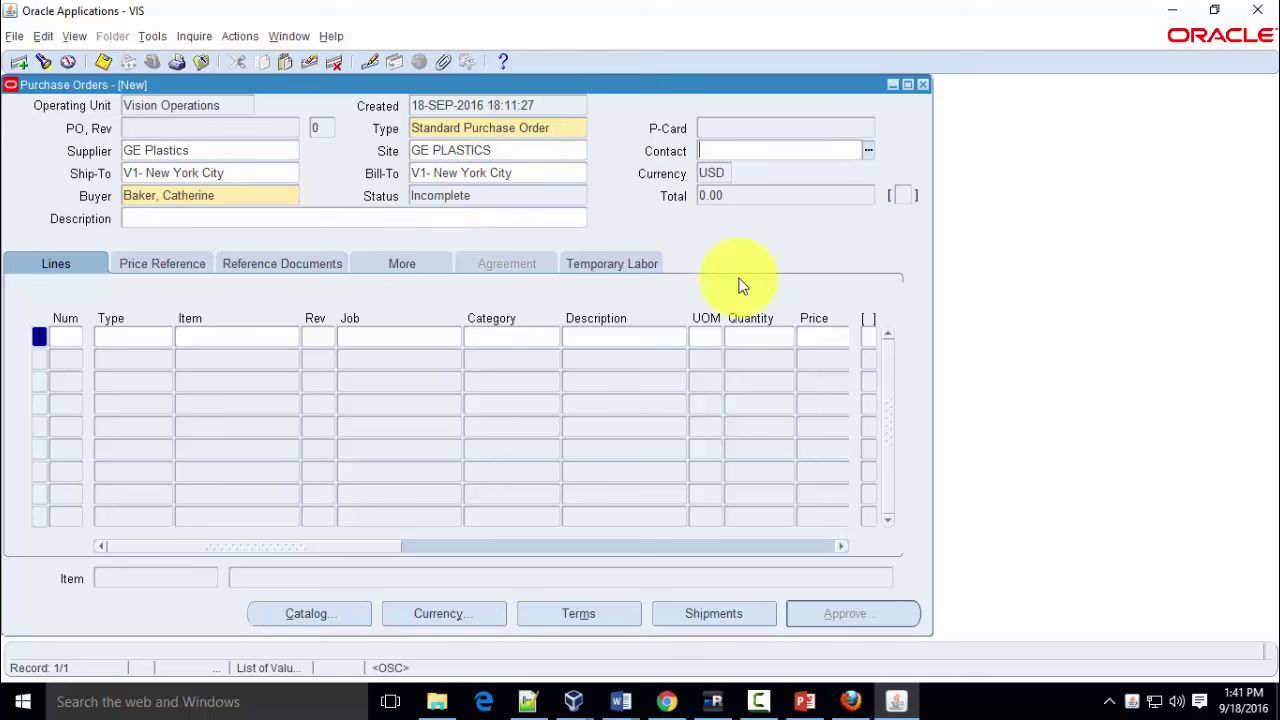
click(140, 336)
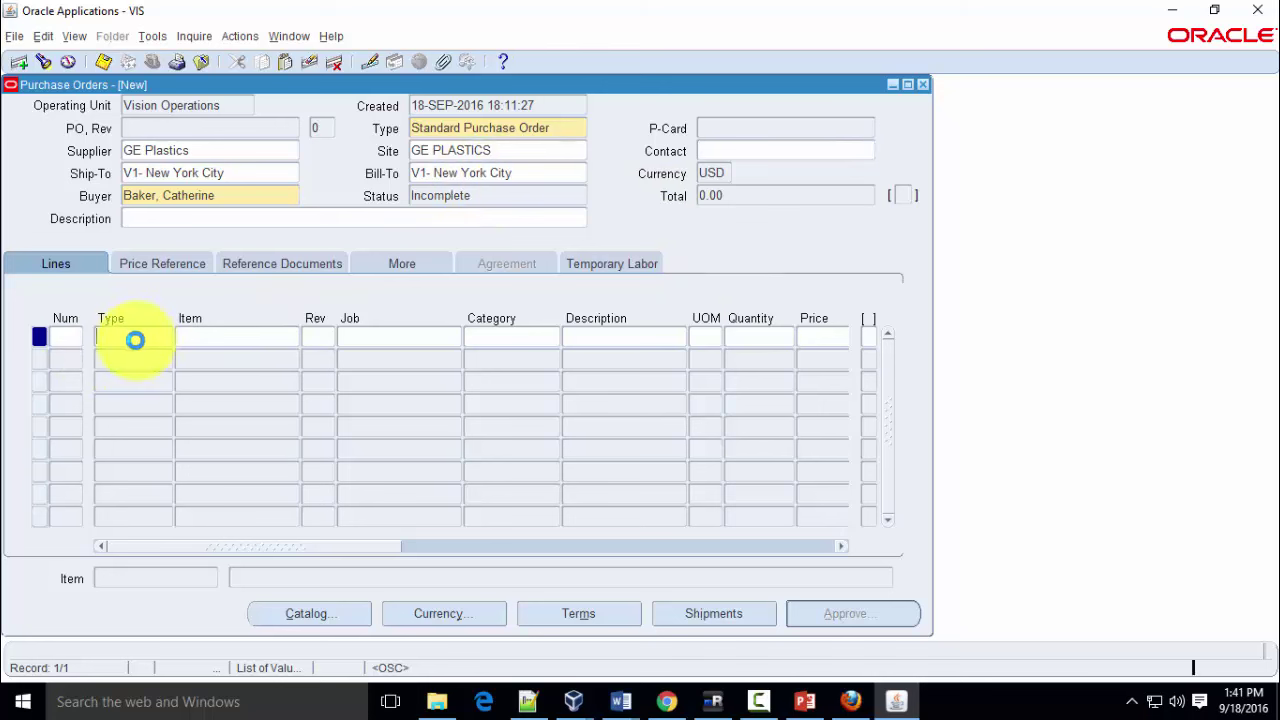
Search items with A% and set line 1's item to AS11330, the 500 GB hard drive
click(221, 334)
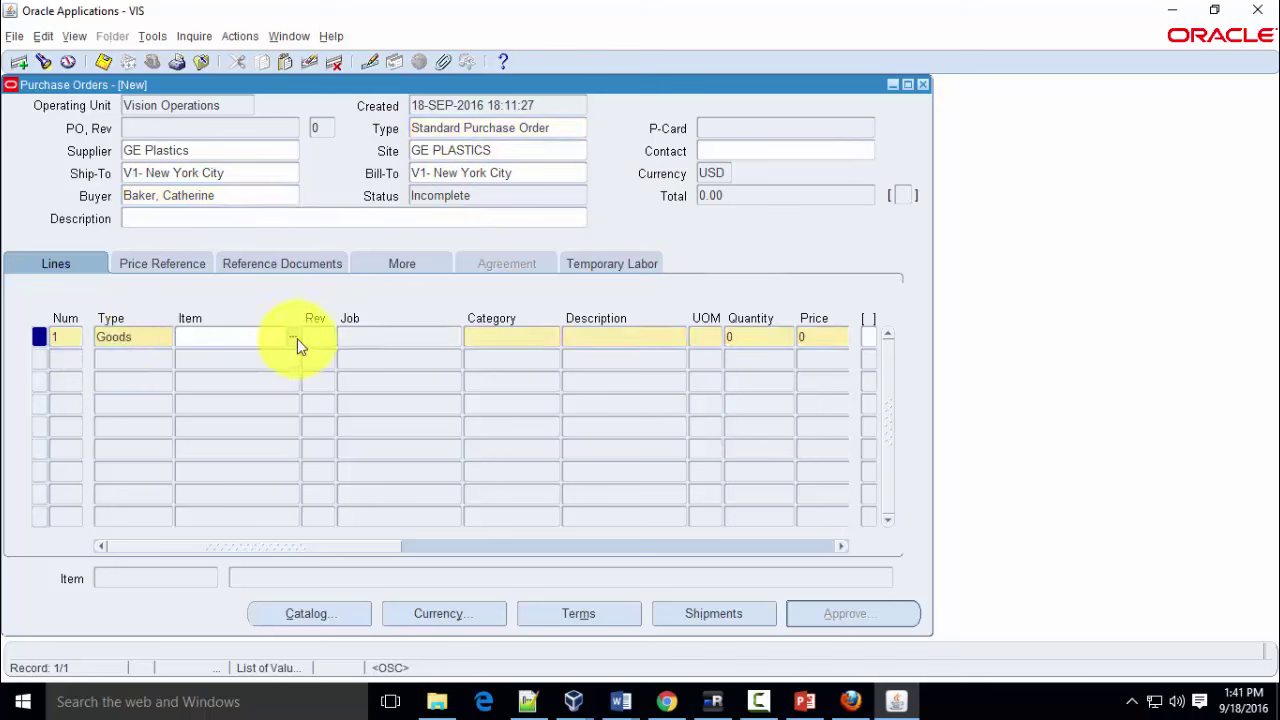
click(428, 343)
text(A%)
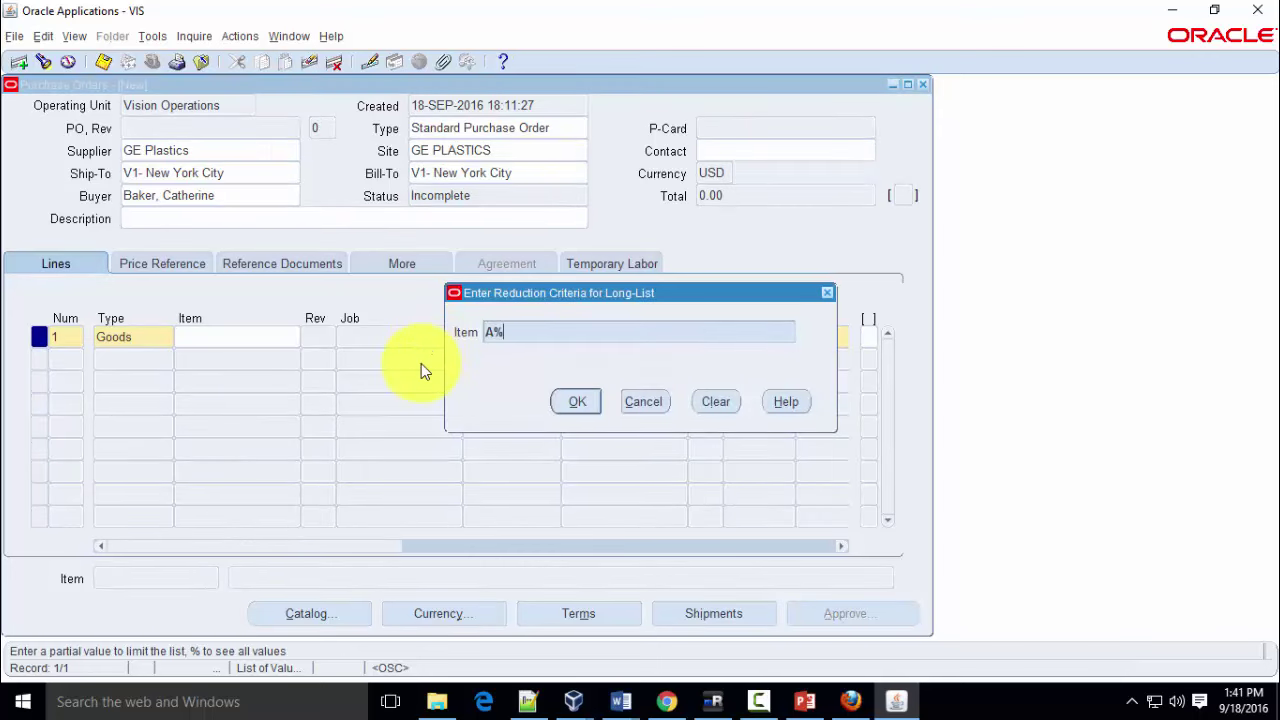
key(Return)
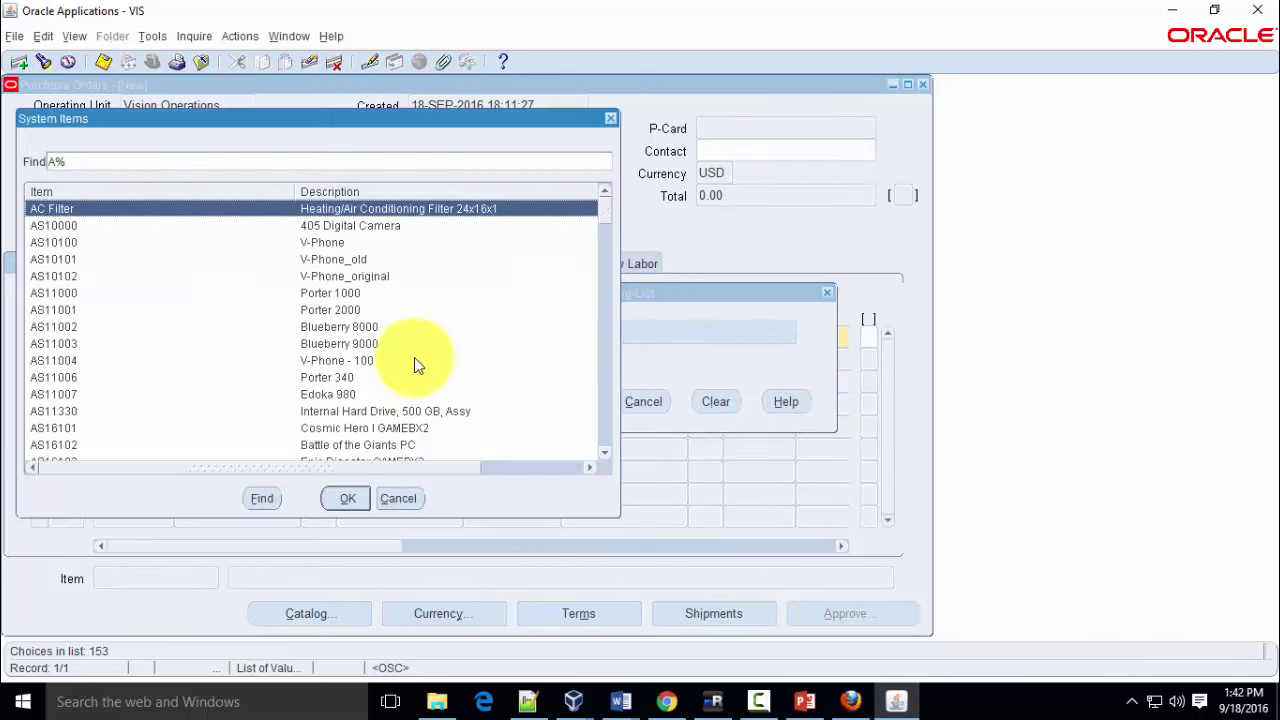
scroll(517, 318, down, 1)
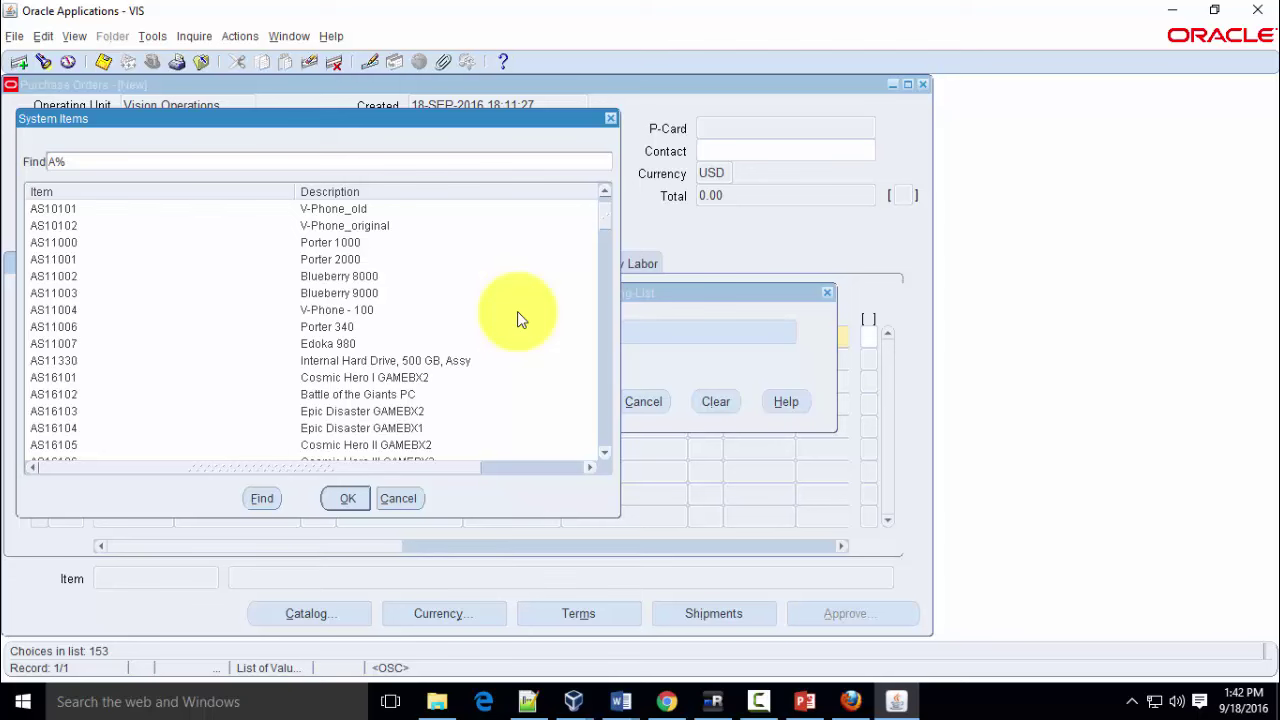
click(414, 362)
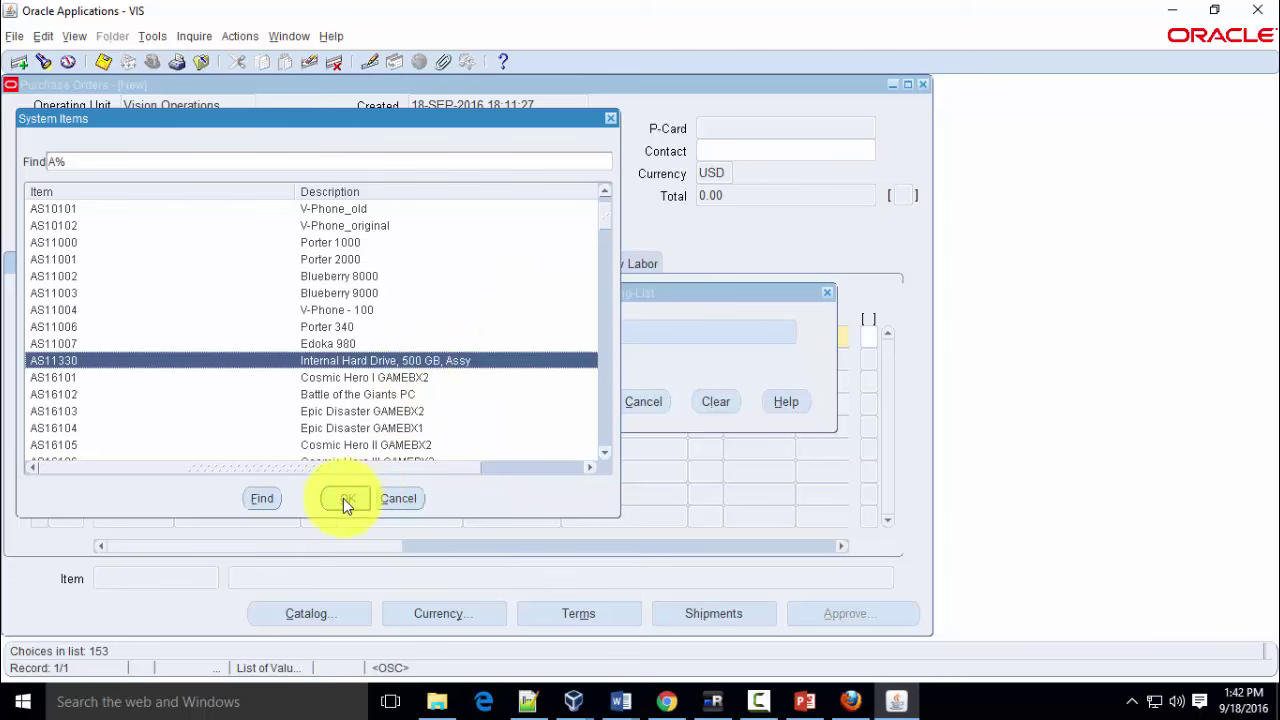
click(345, 500)
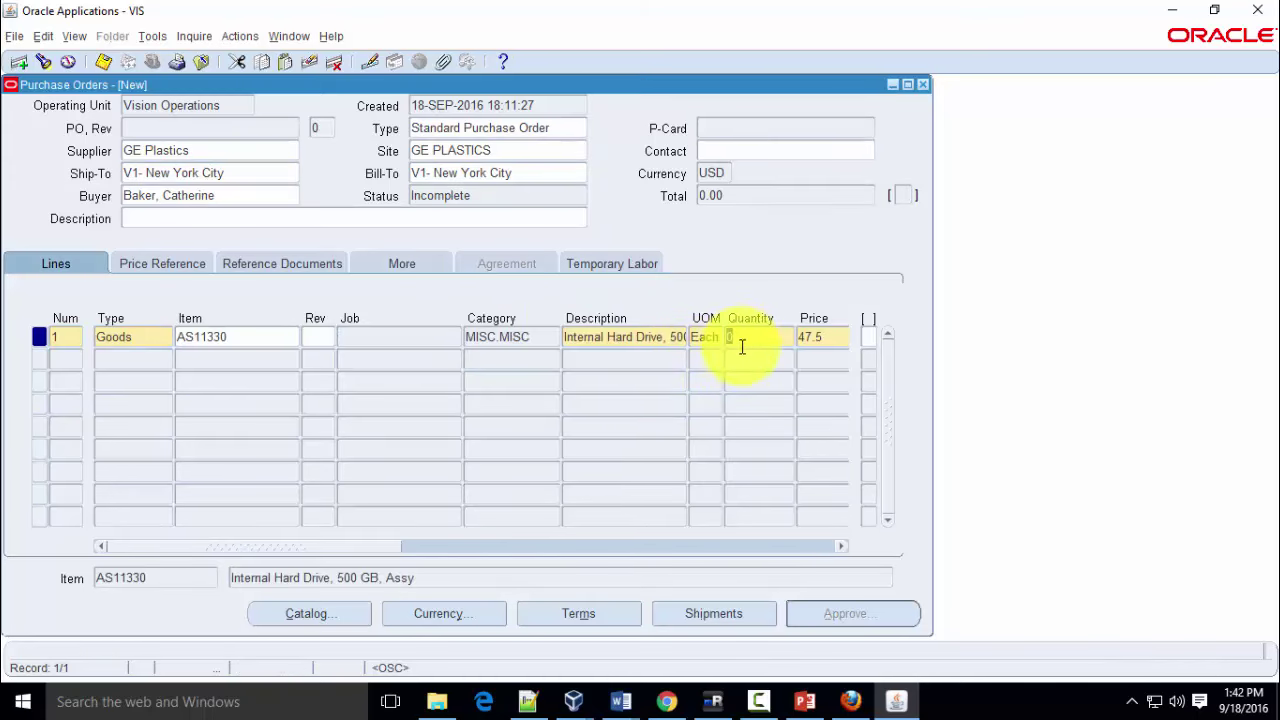
Enter quantity 5 at price 47.5 and review the price reference and reference document tabs
text(5)
key(Tab)
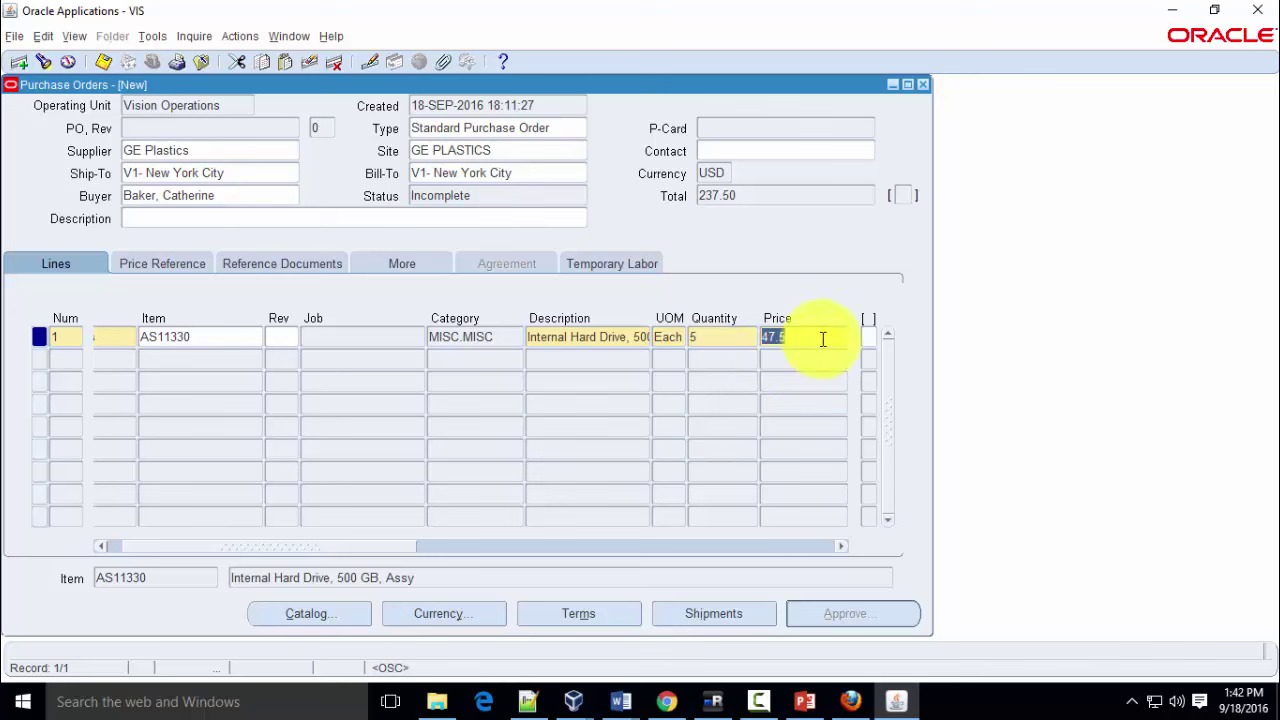
click(822, 339)
click(171, 263)
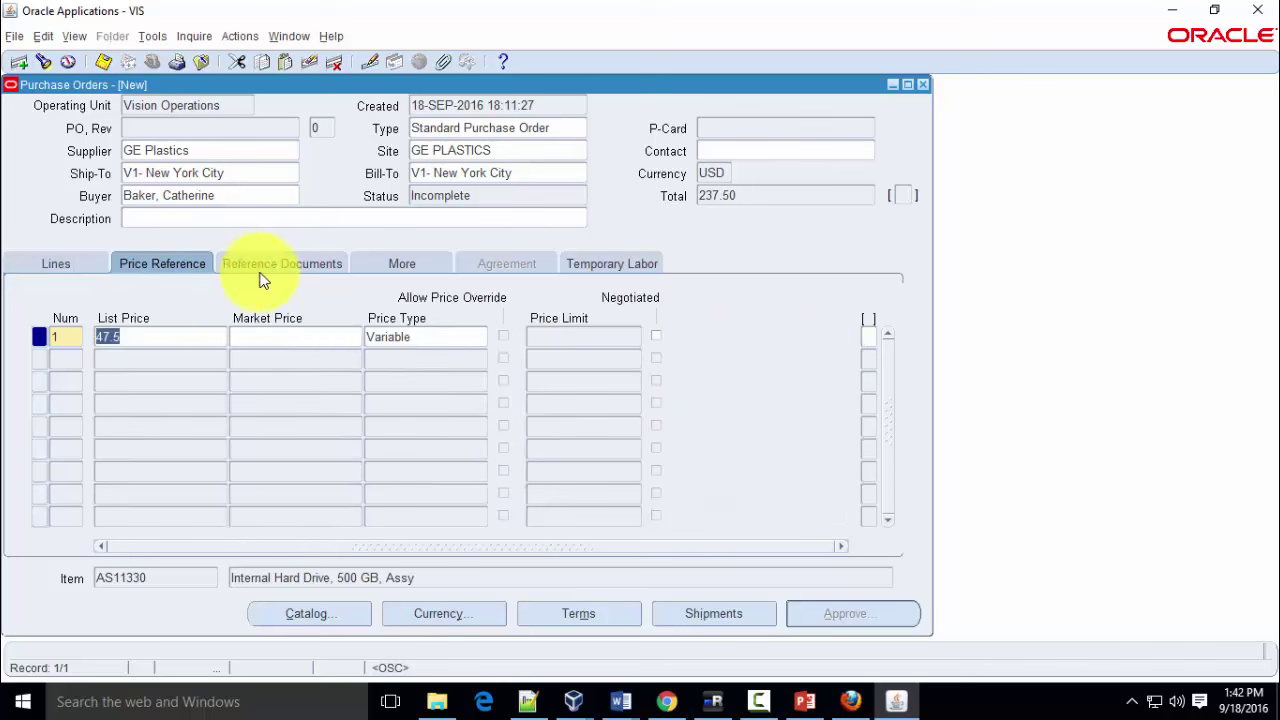
click(264, 270)
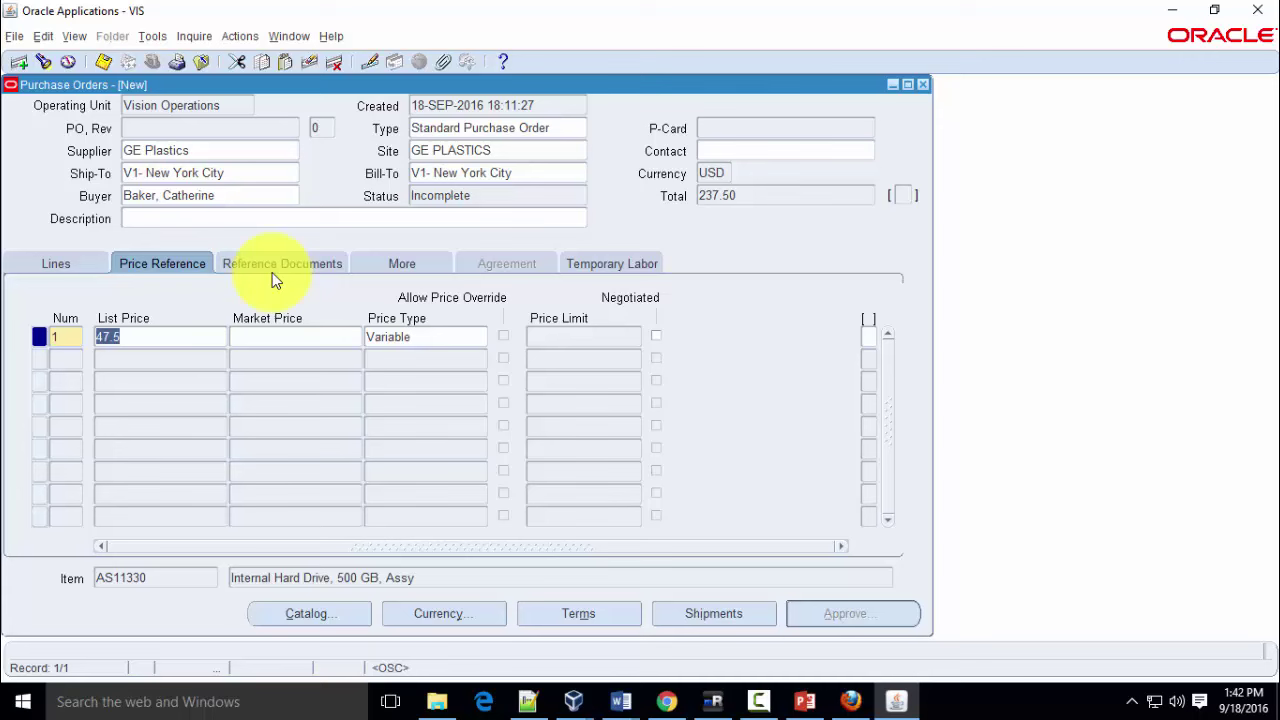
click(69, 265)
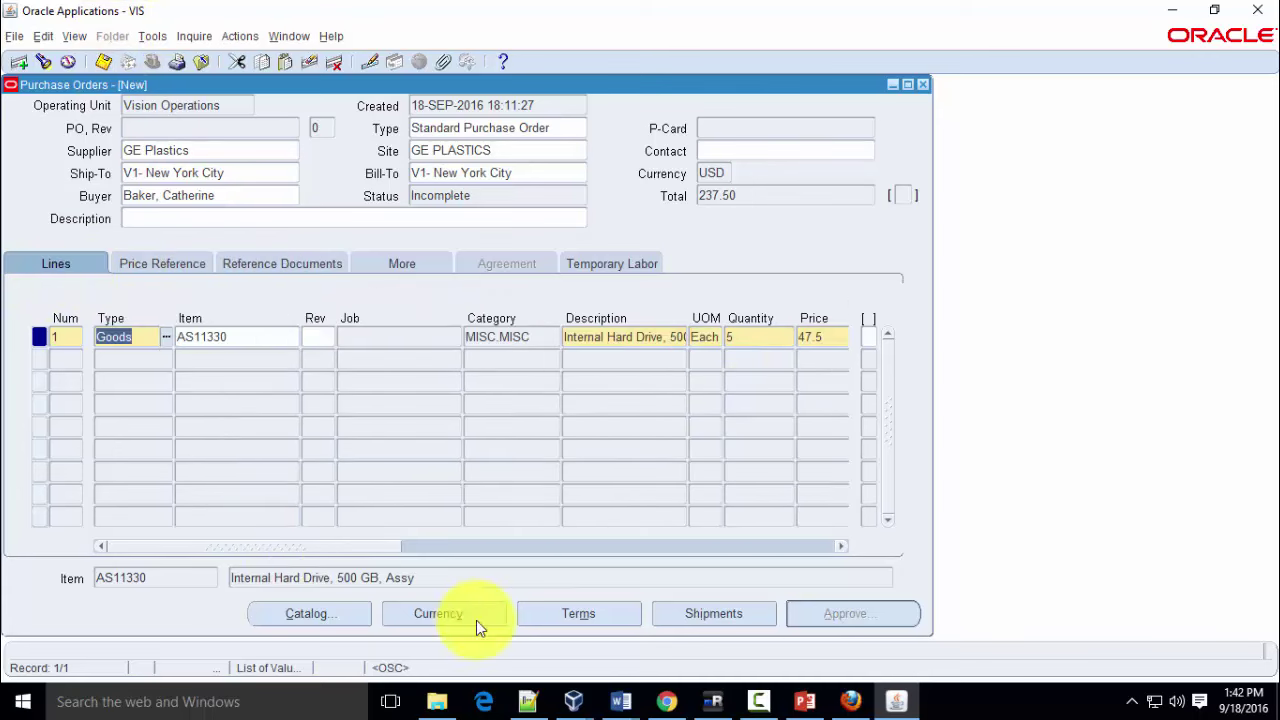
Give line 1's shipment a need-by date of 18-SEP-2016 and save the order
click(709, 614)
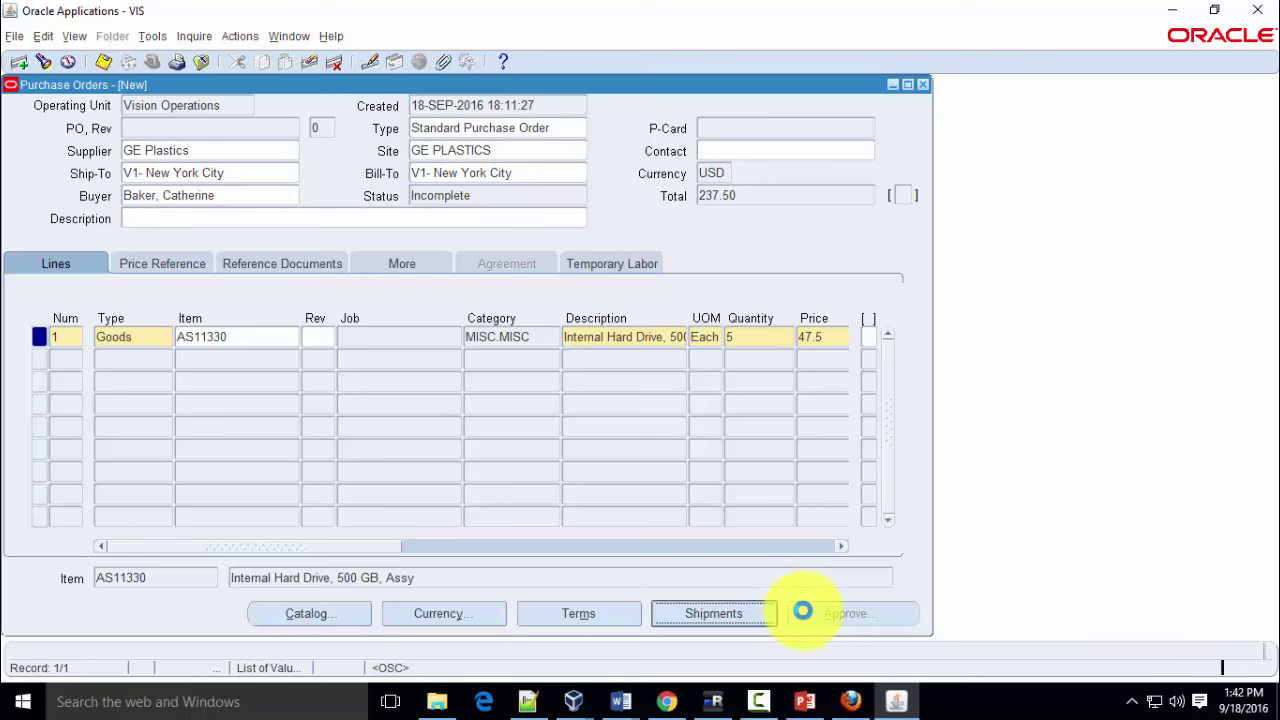
click(510, 233)
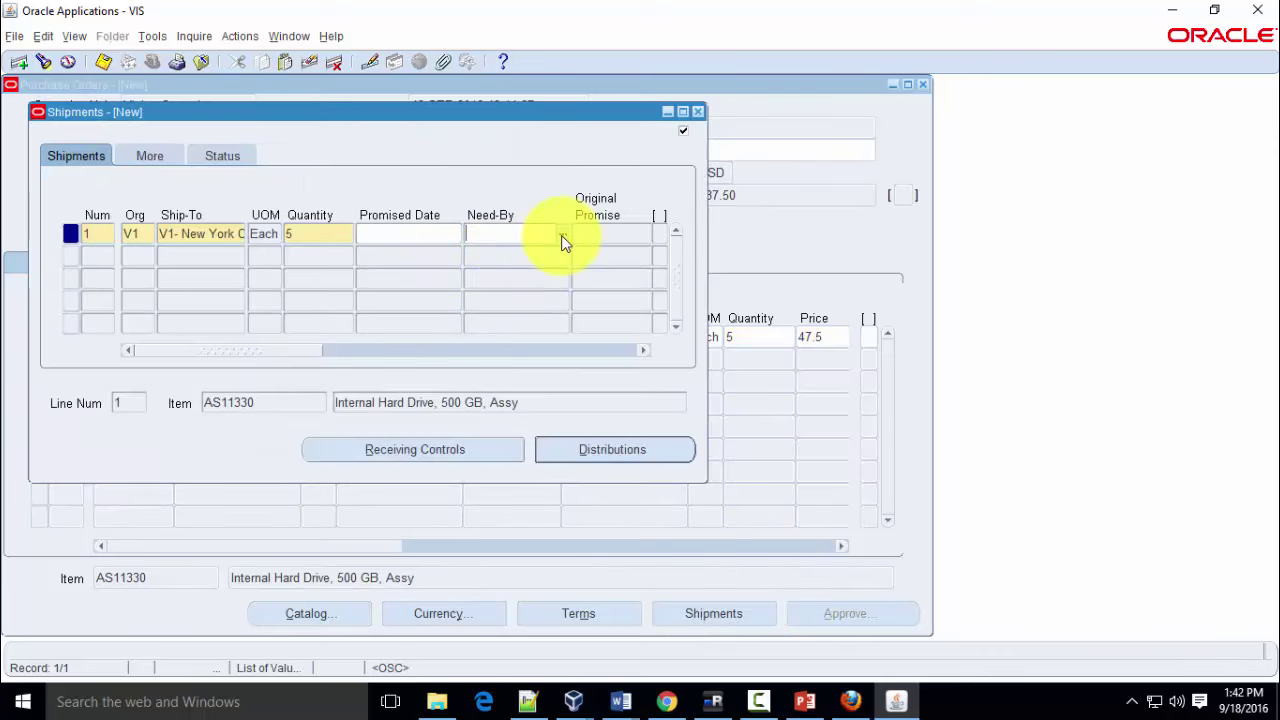
click(164, 469)
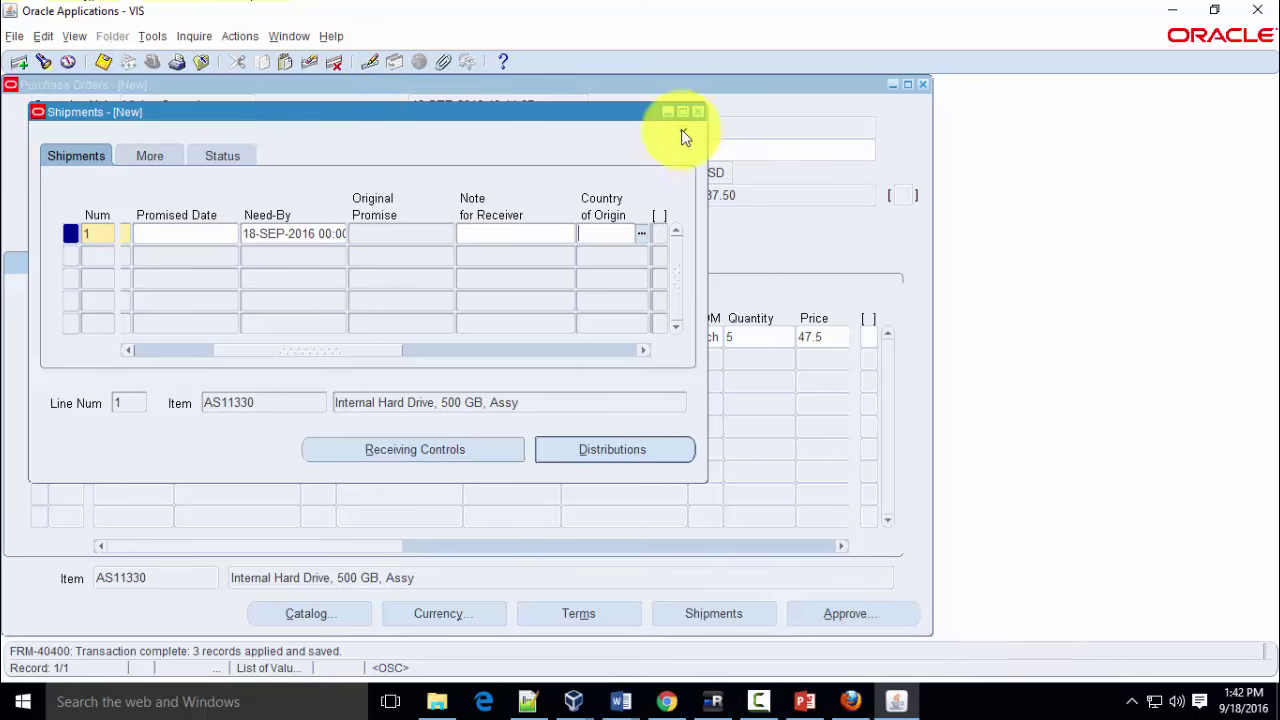
click(699, 111)
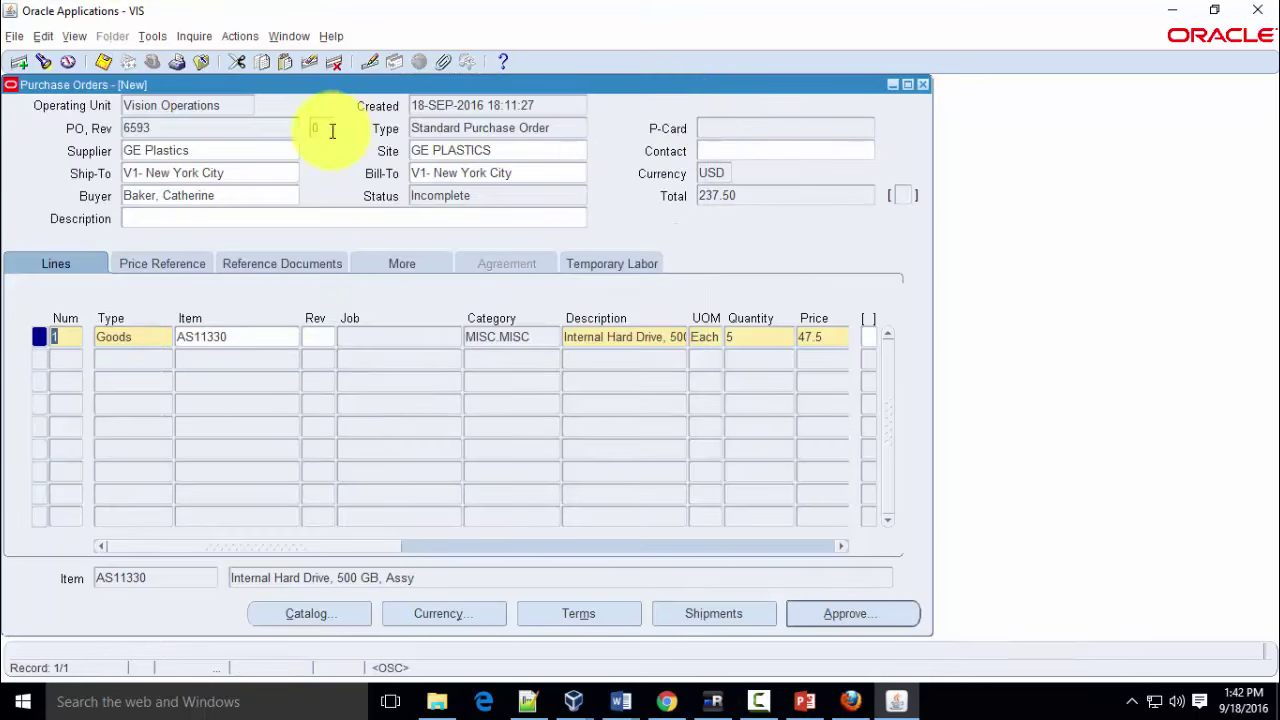
Paste PO number 6593 into the Notepad++ notes, then review the buyer and Incomplete status
double_click(194, 129)
key(ctrl+c)
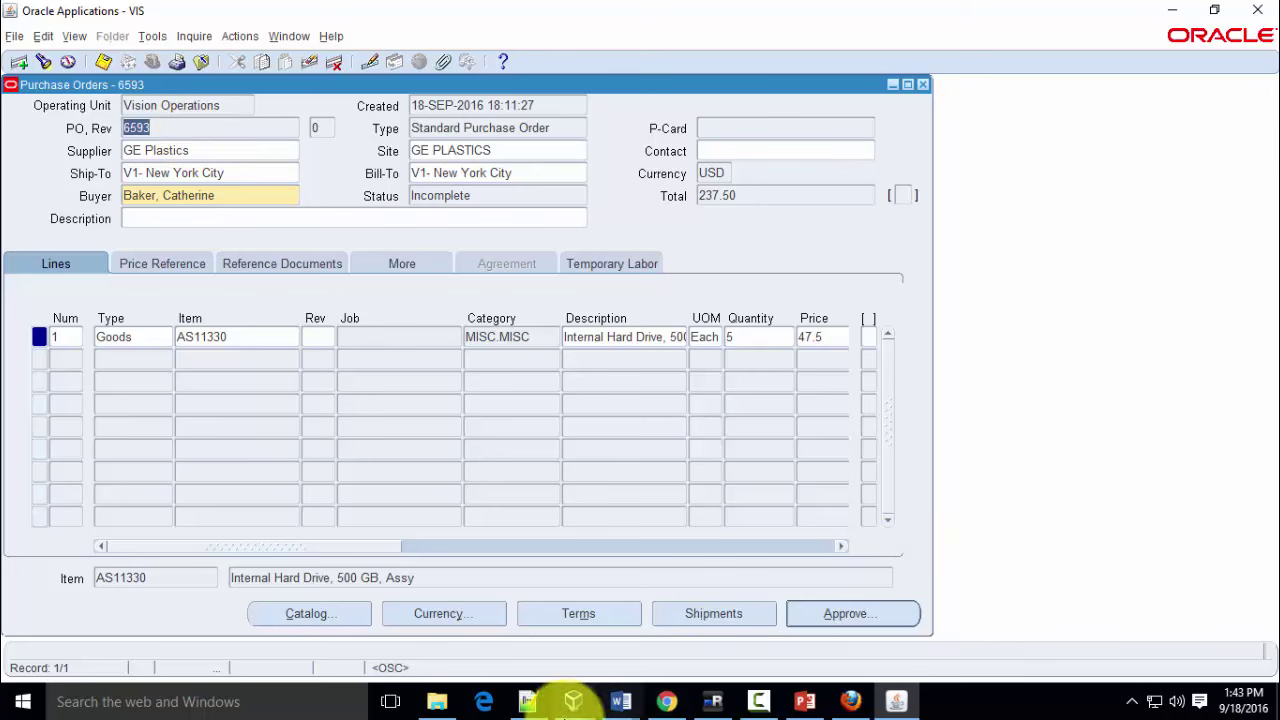
click(528, 701)
key(ctrl+v)
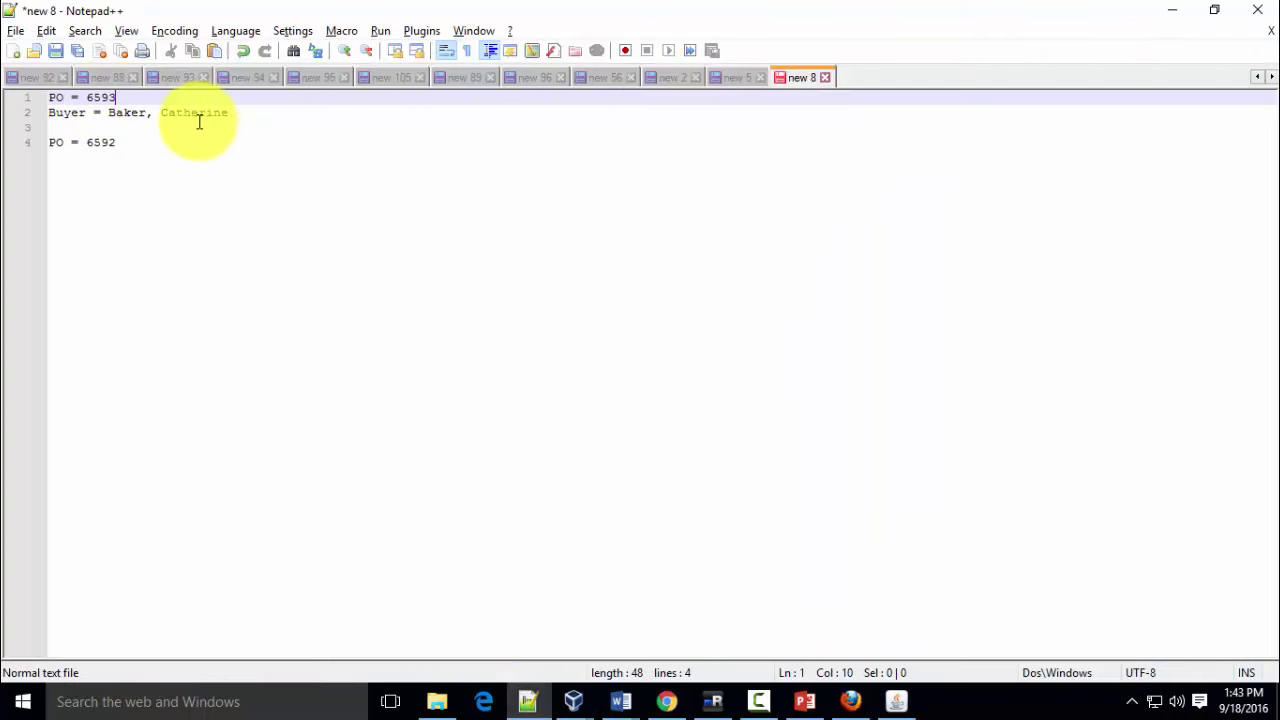
key(alt+Tab)
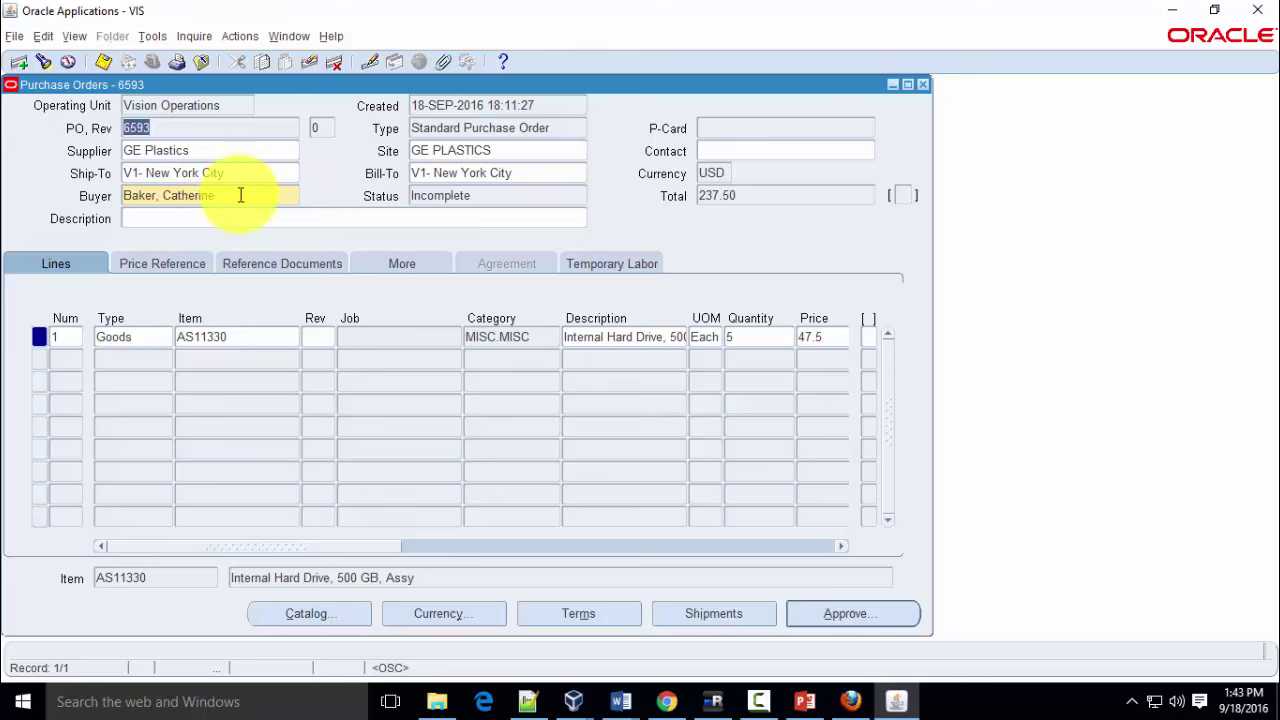
double_click(239, 197)
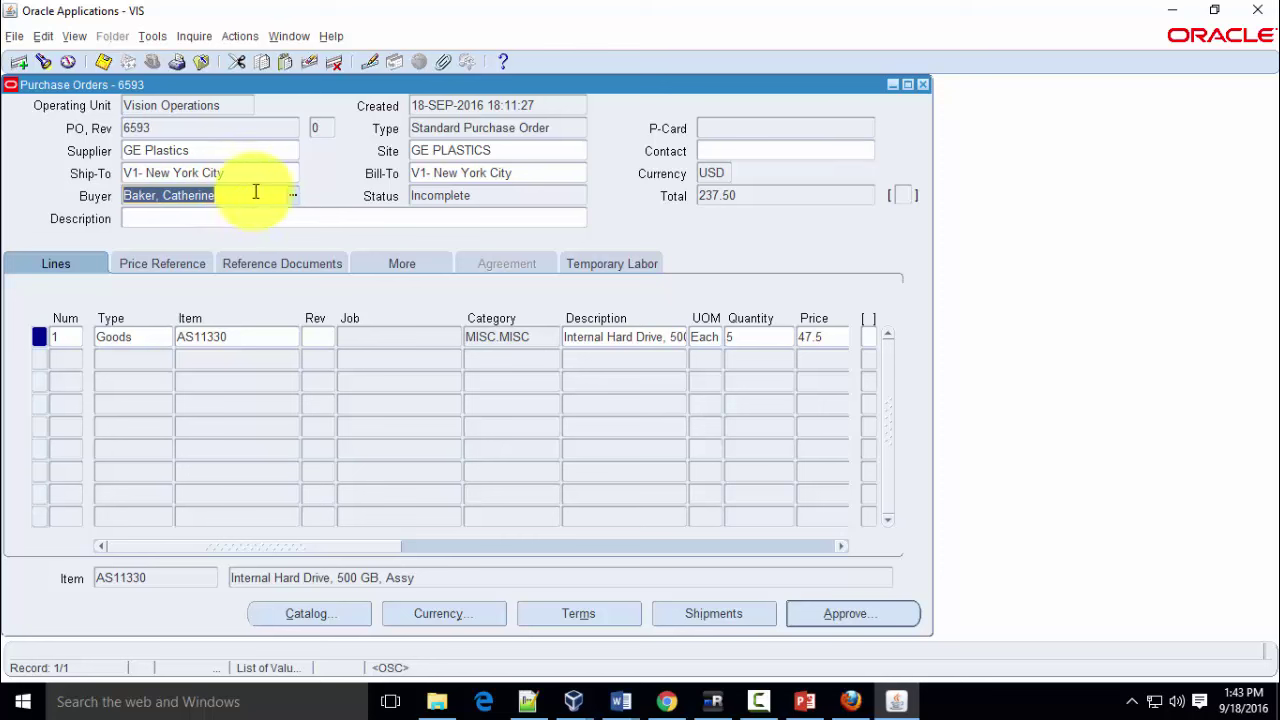
double_click(501, 194)
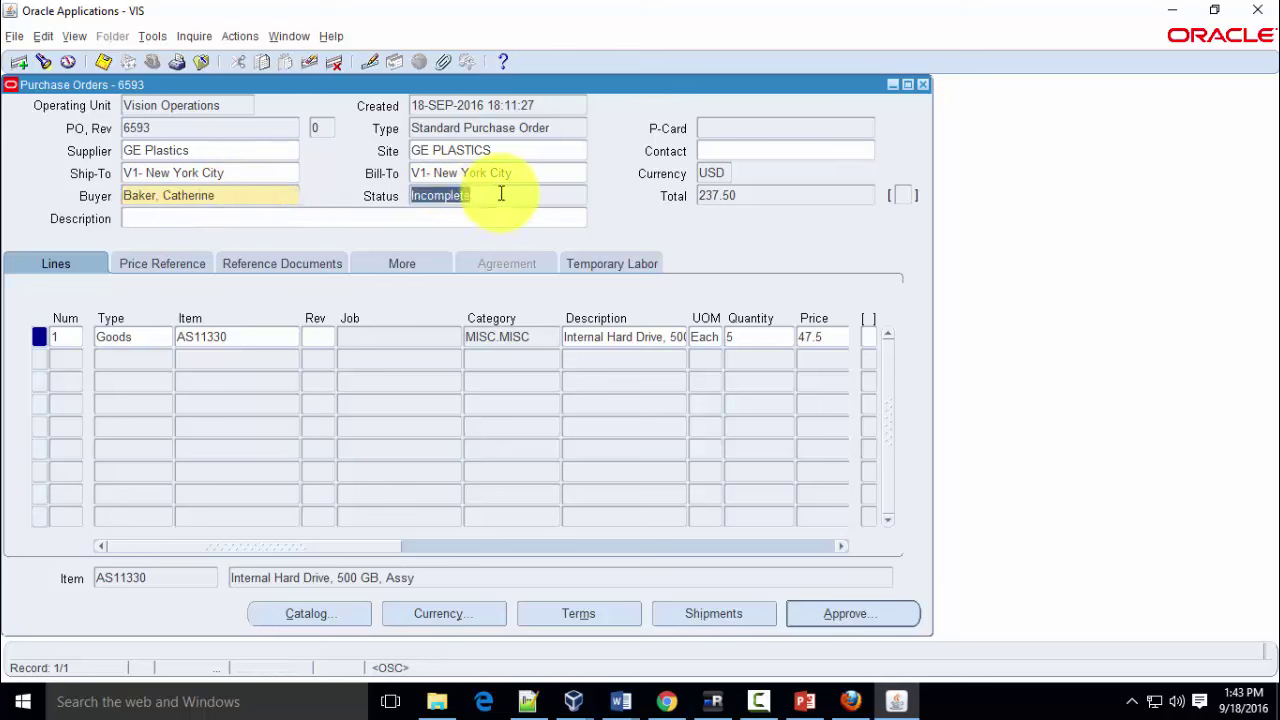
Submit PO 6593 for approval and confirm its status shows Approved
click(840, 616)
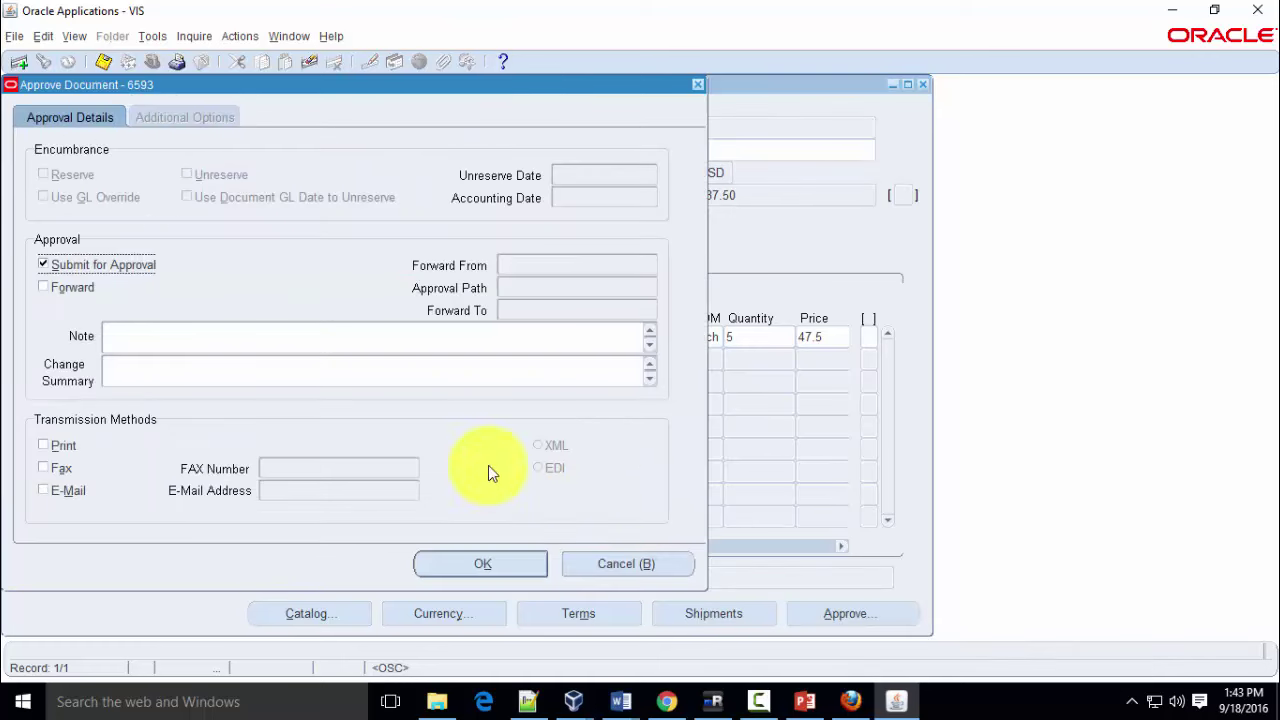
click(484, 567)
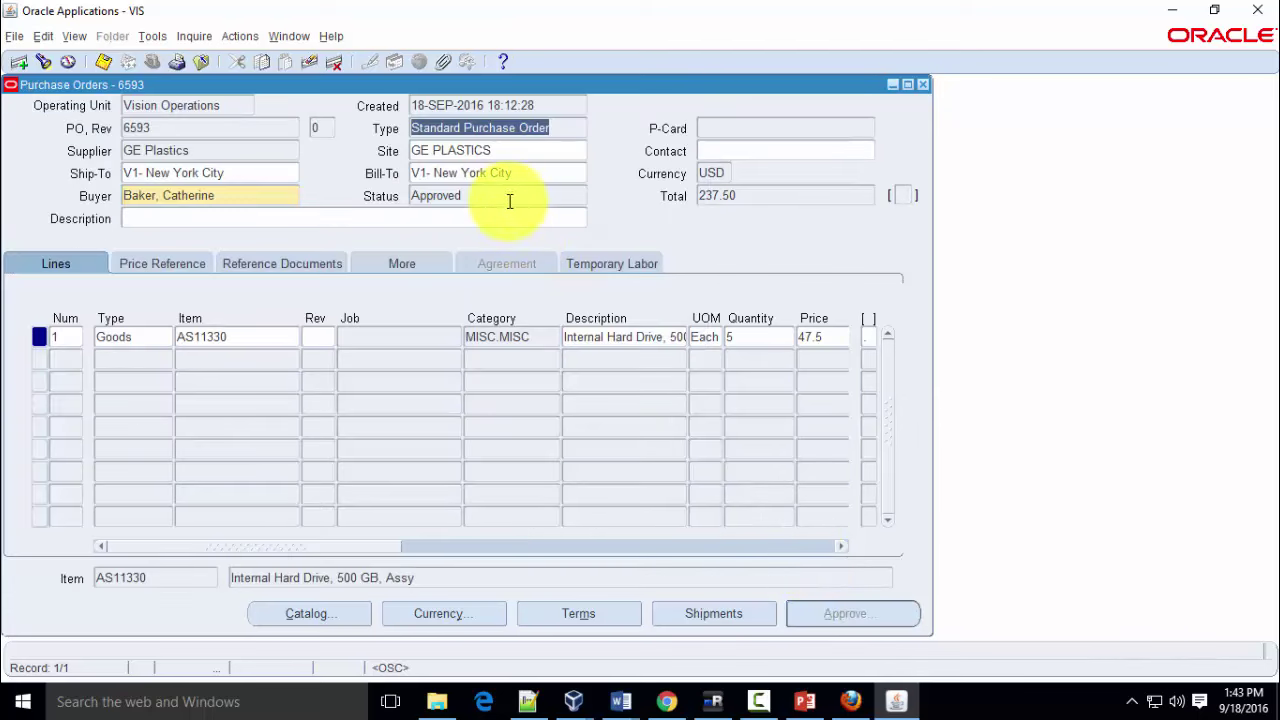
click(508, 198)
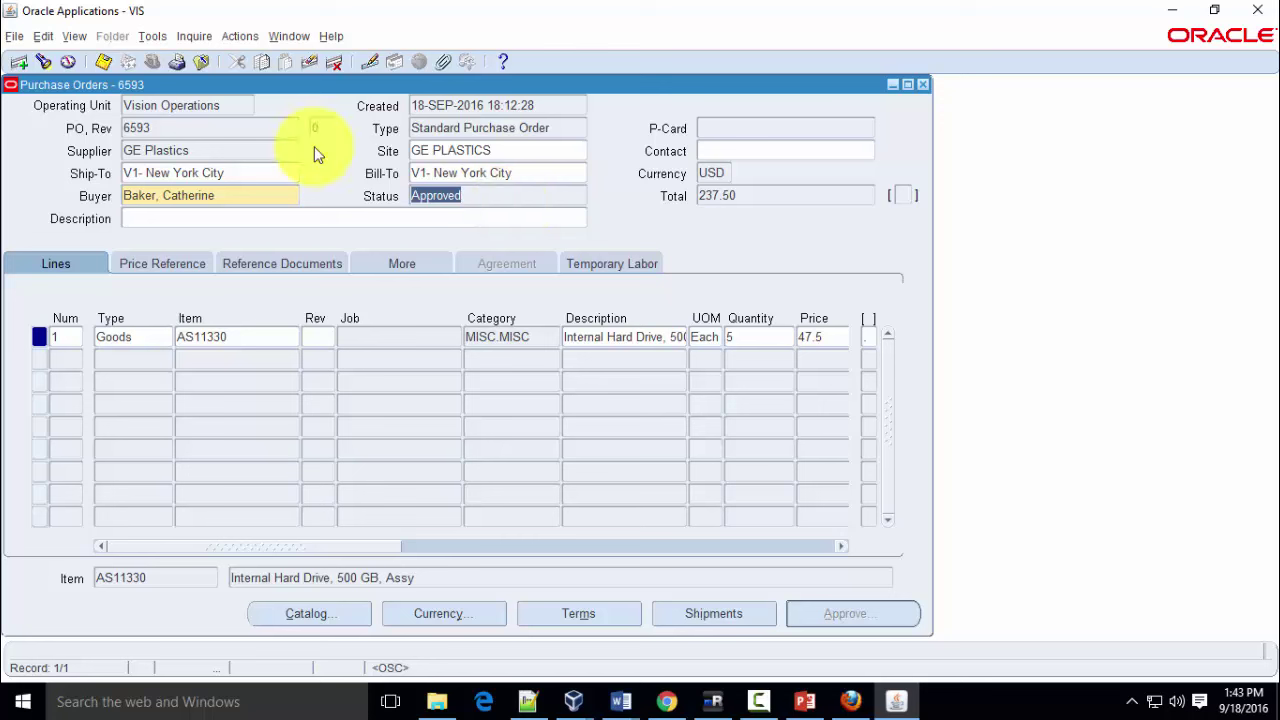
Start a new purchase order and choose supplier GE Plastics via a 'GE p' search
click(214, 131)
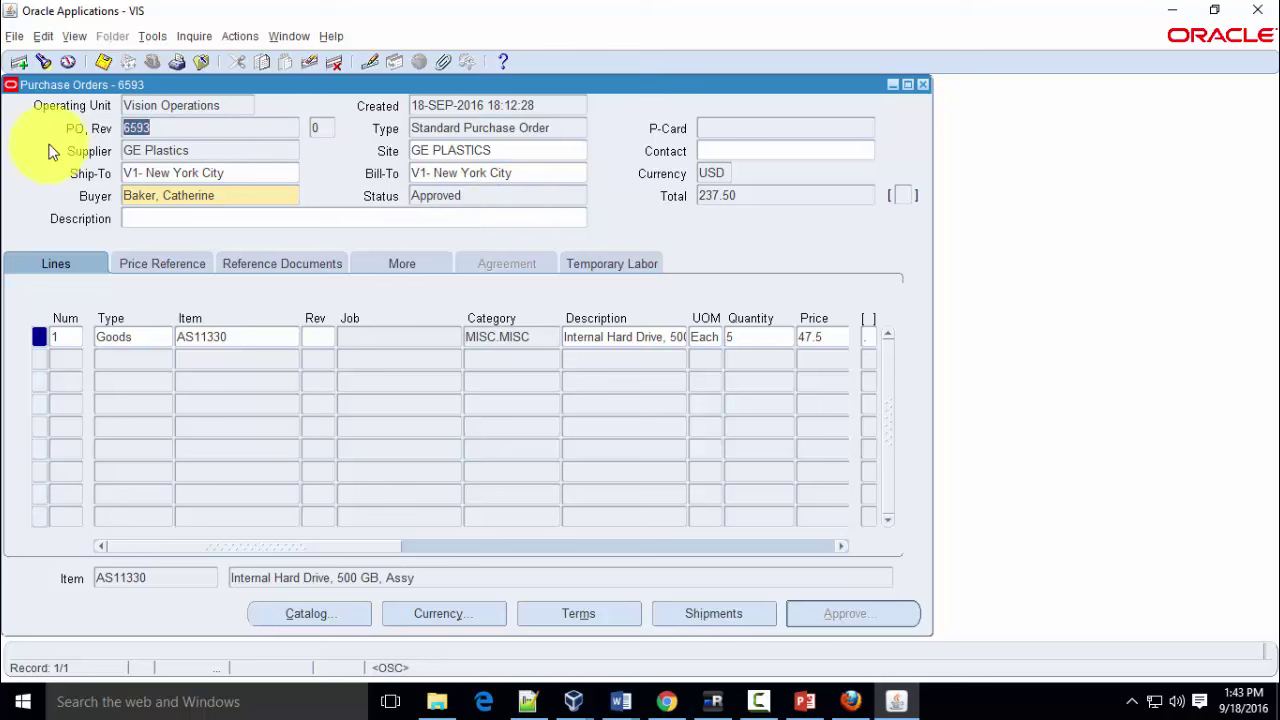
click(18, 62)
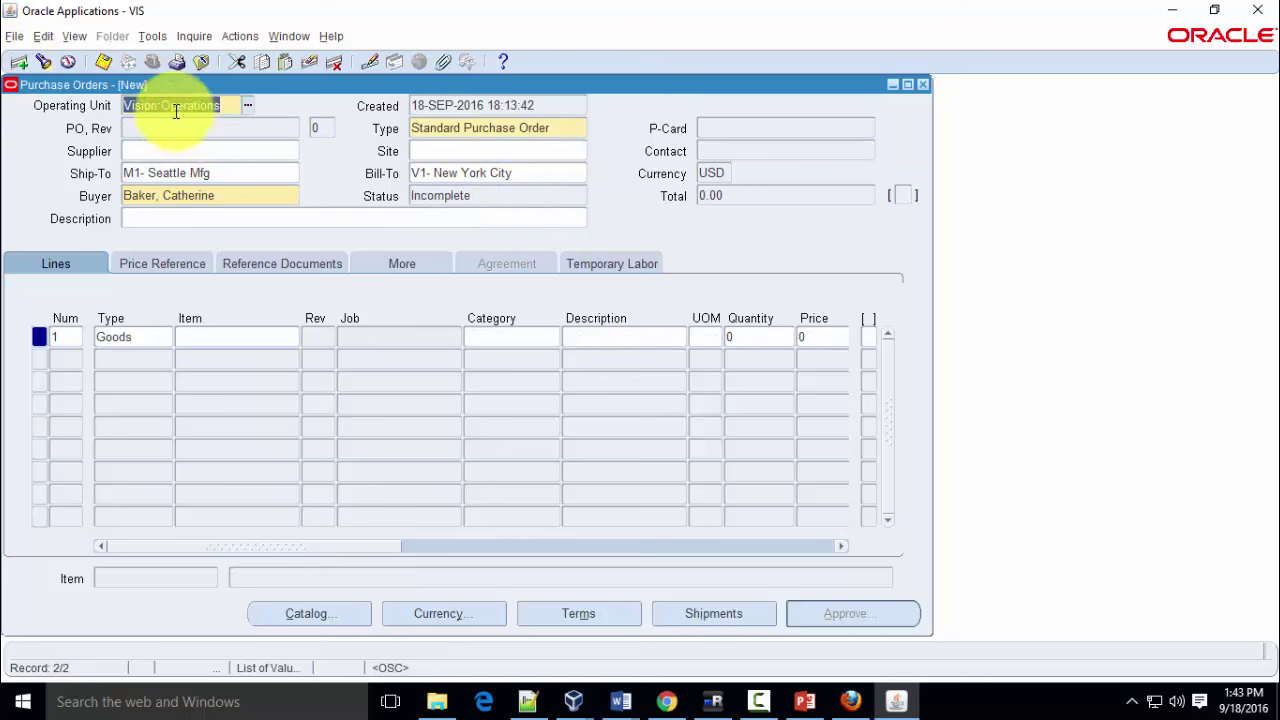
click(262, 154)
click(293, 150)
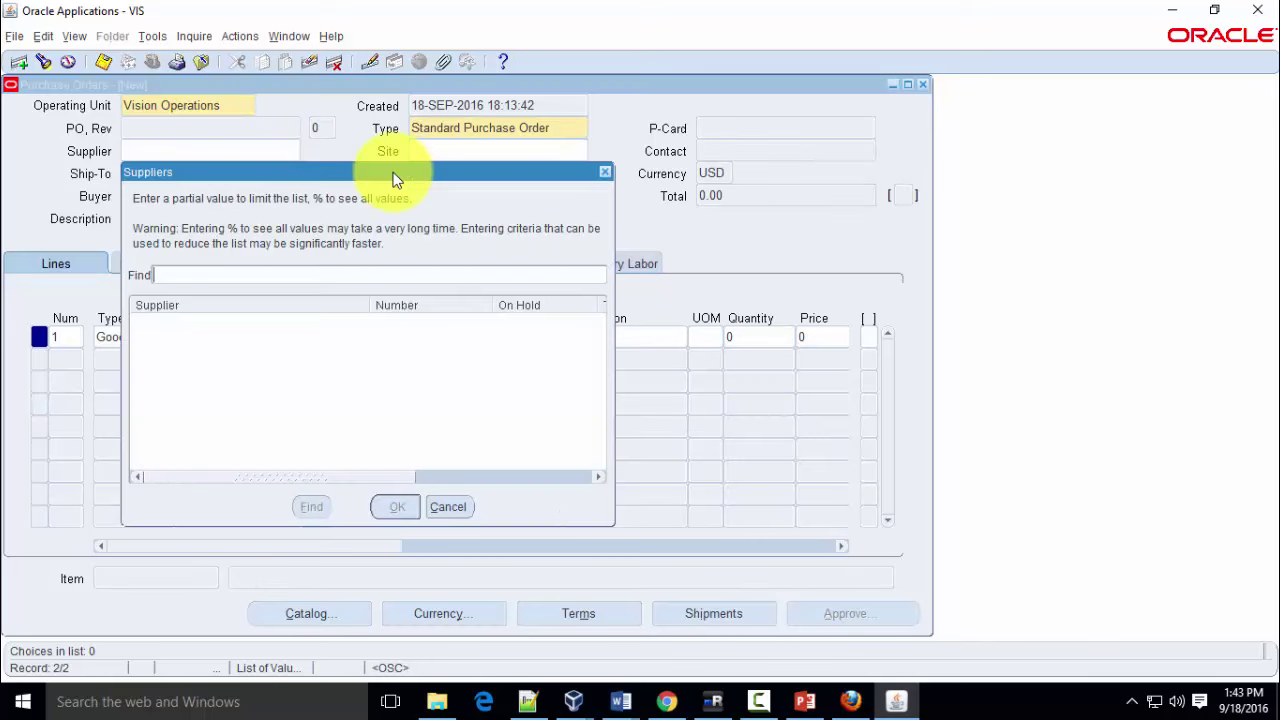
text(GE)
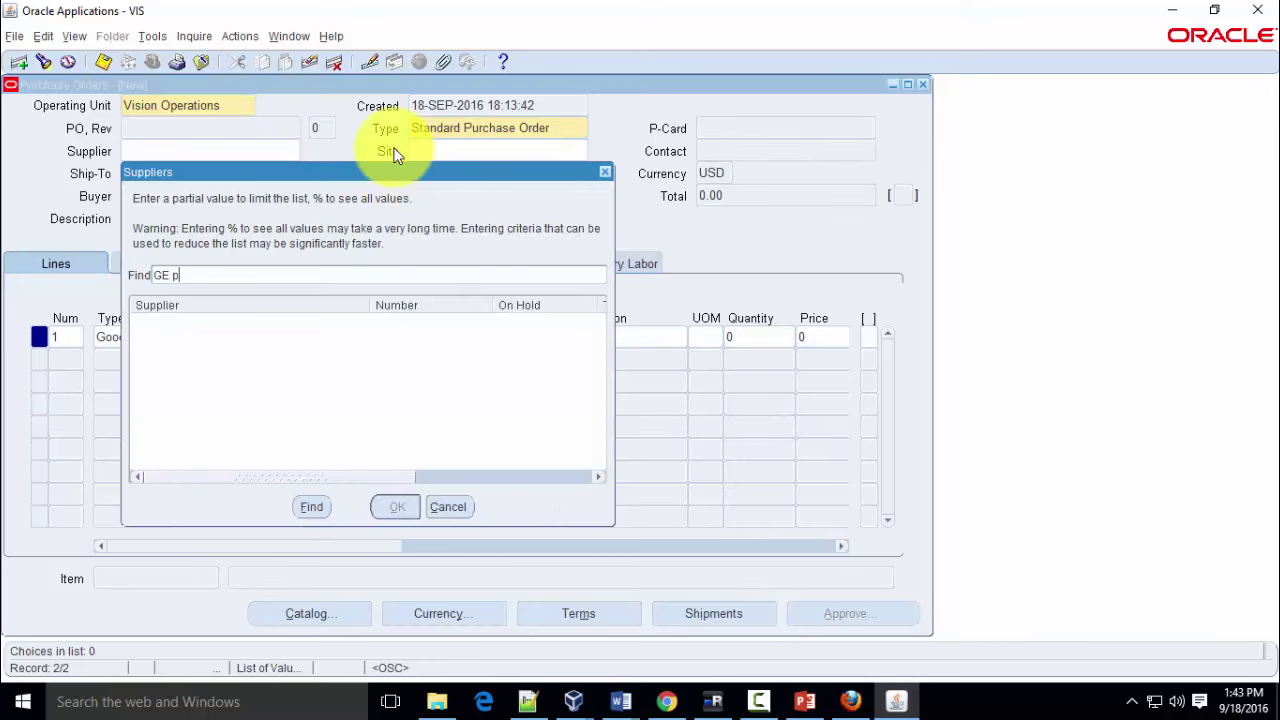
text( p)
key(Return)
click(397, 506)
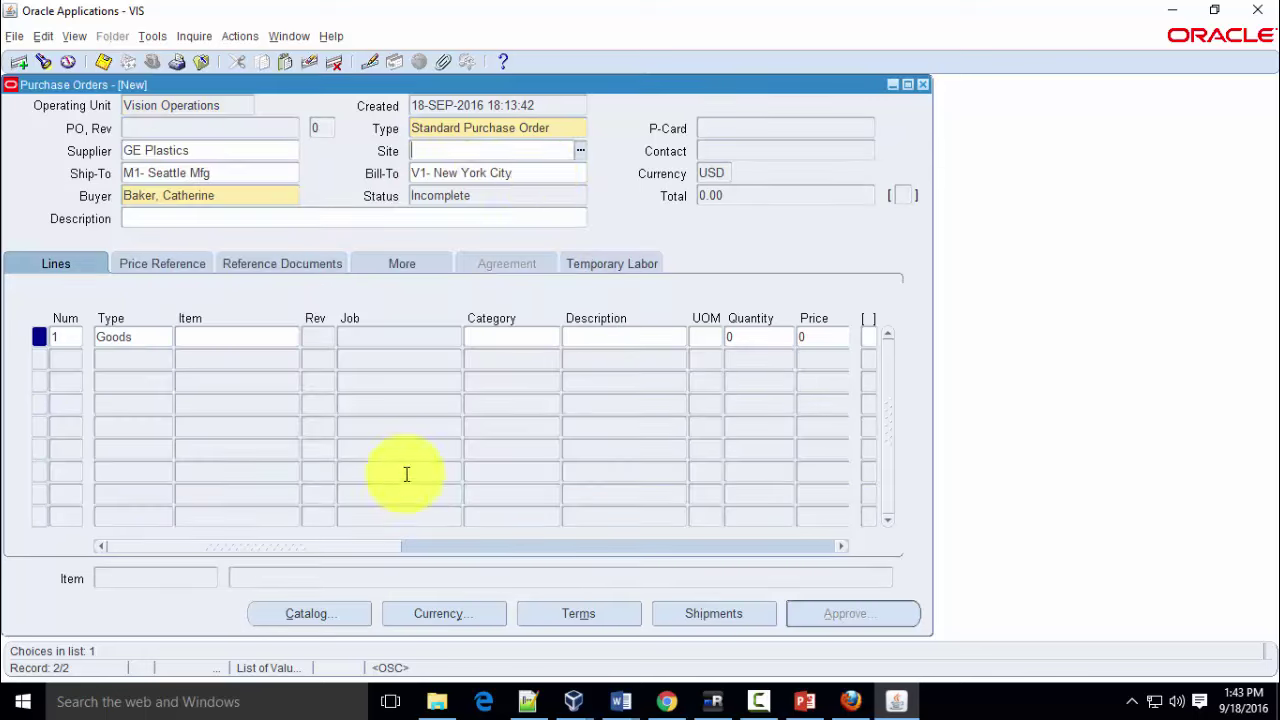
Set the new order's supplier site to GE PLASTICS
click(585, 147)
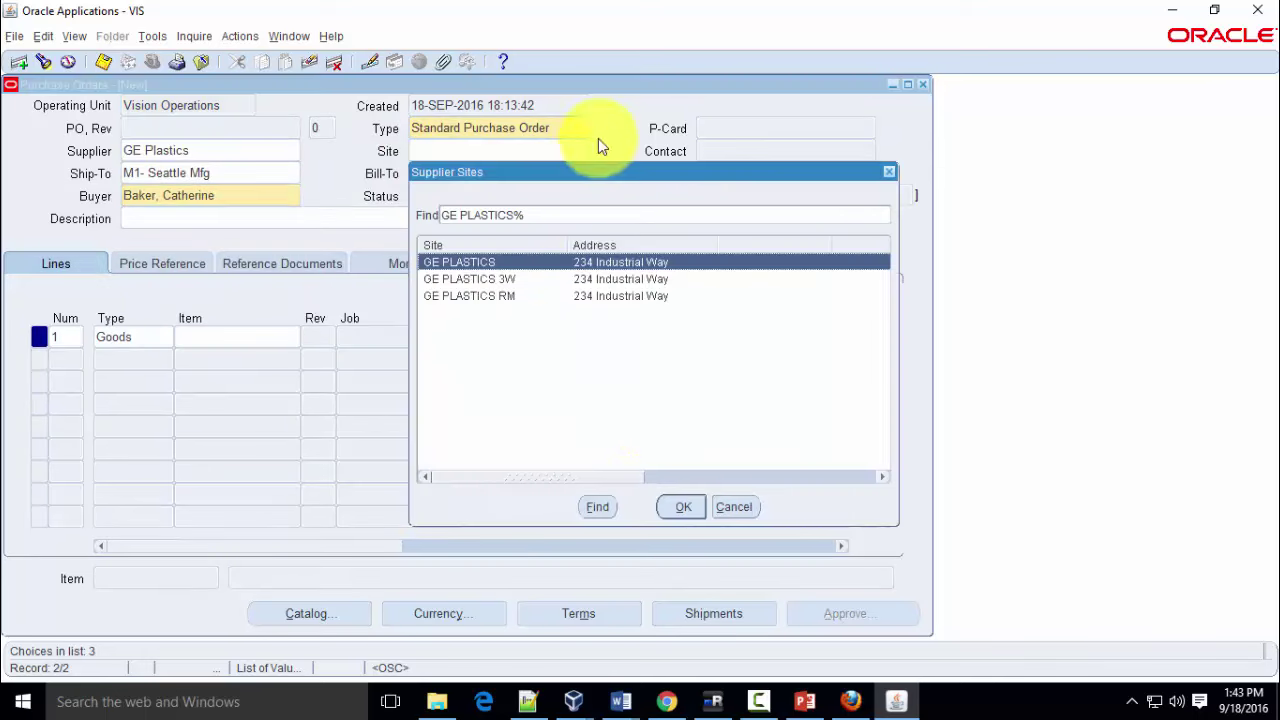
click(678, 507)
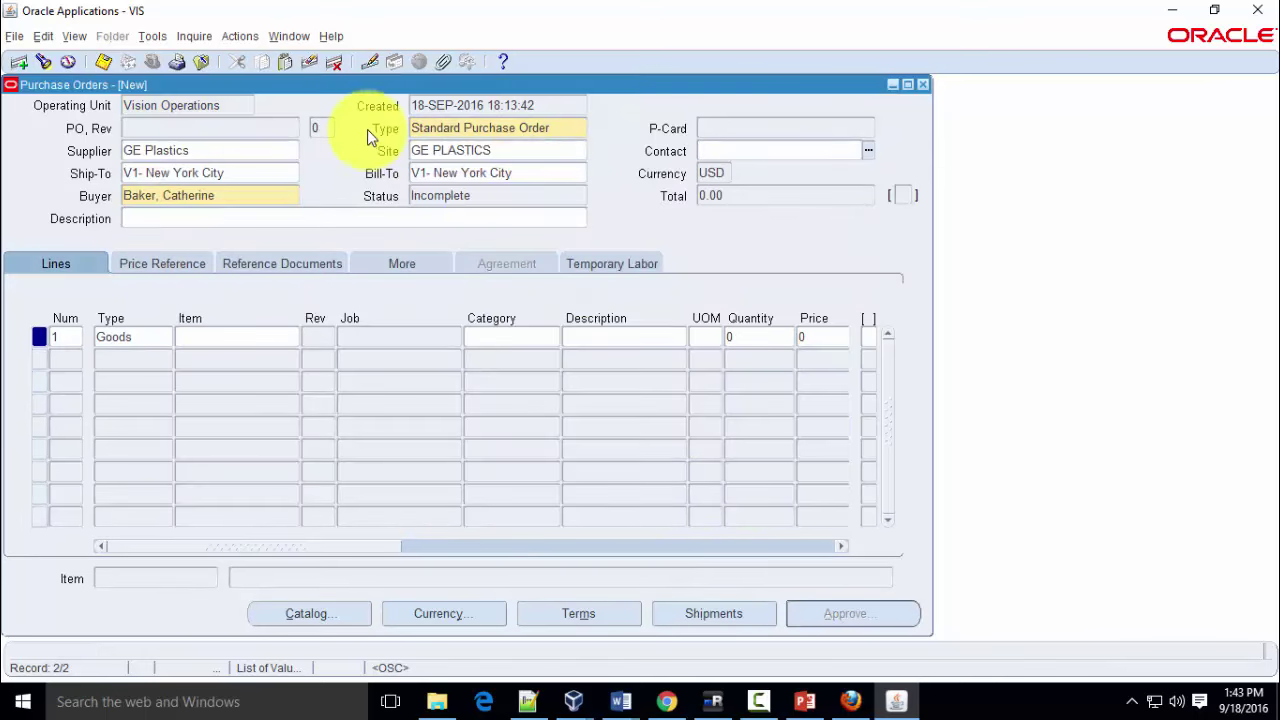
click(255, 337)
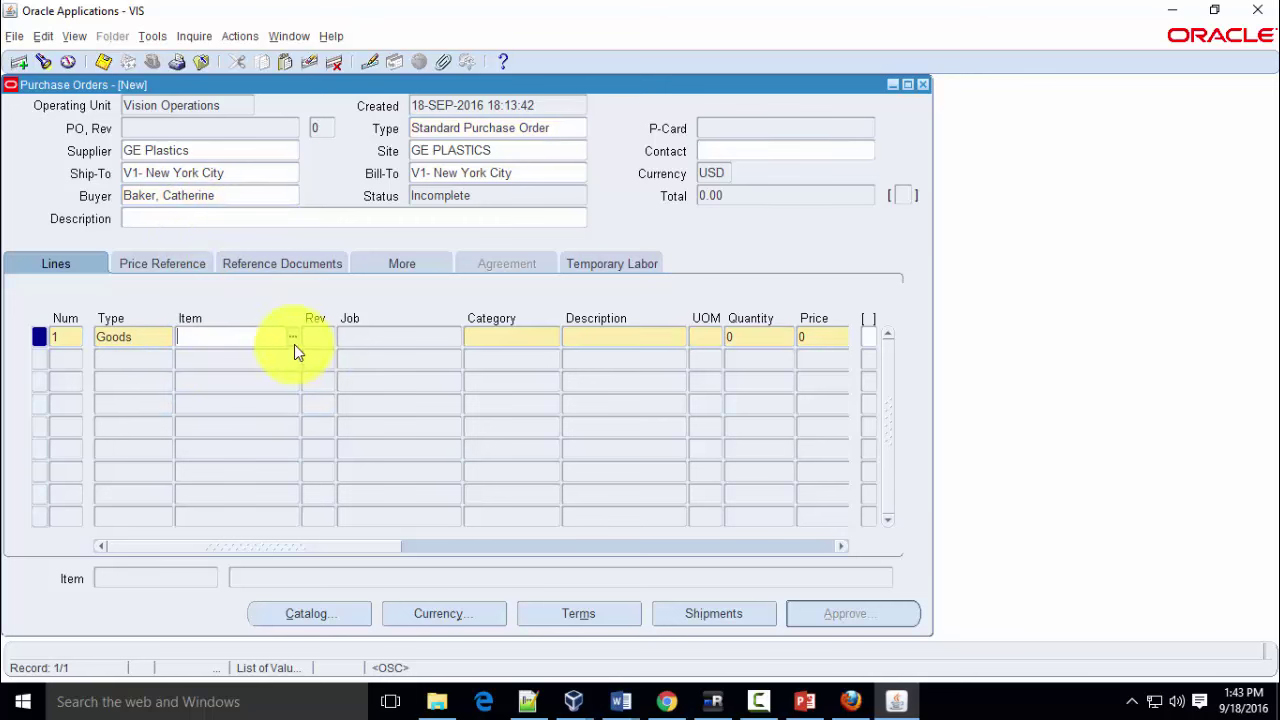
click(289, 338)
Search items with CM% and pick CM00074, Power Laser Basic Processor, for line 1
text(CM%)
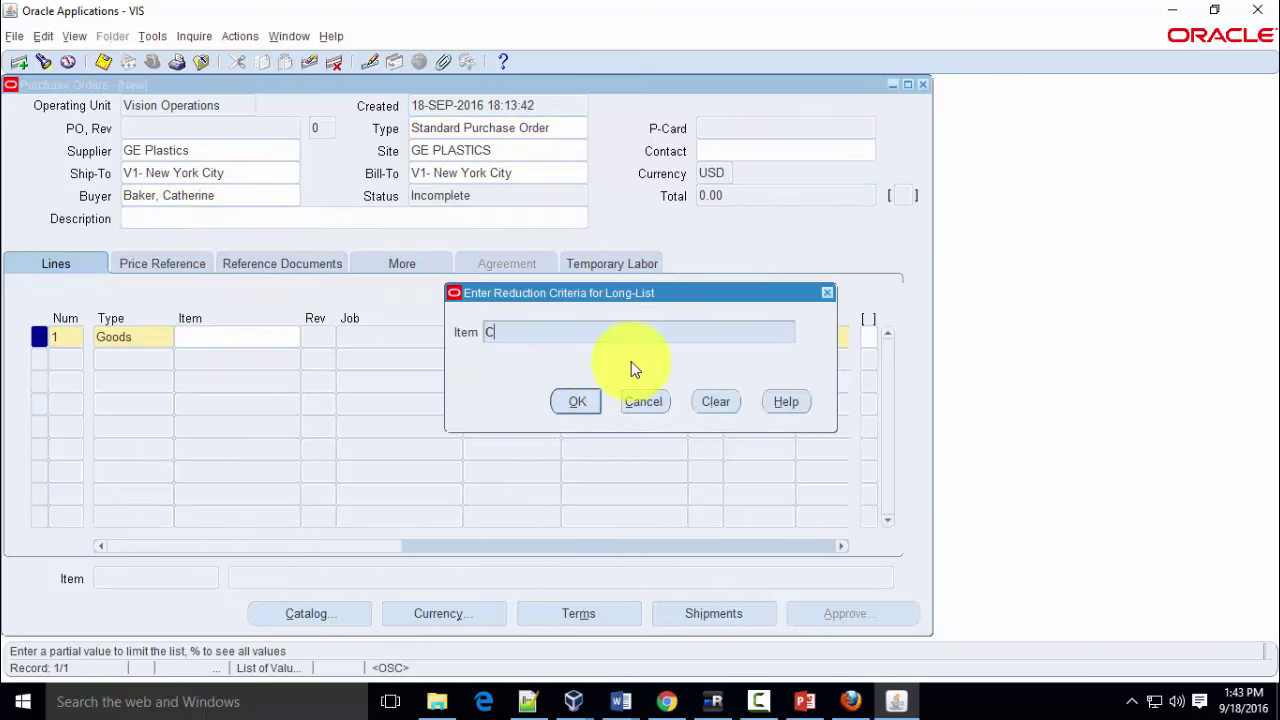
key(Tab)
key(Return)
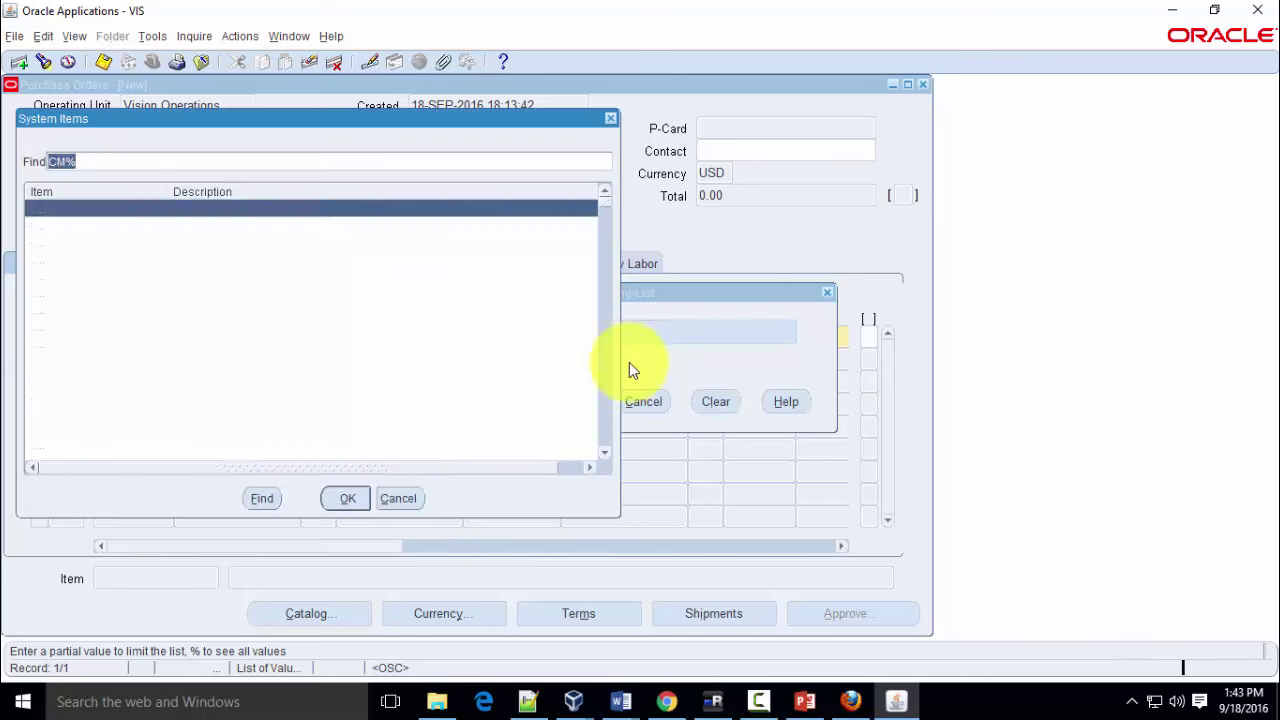
scroll(448, 354, down, 6)
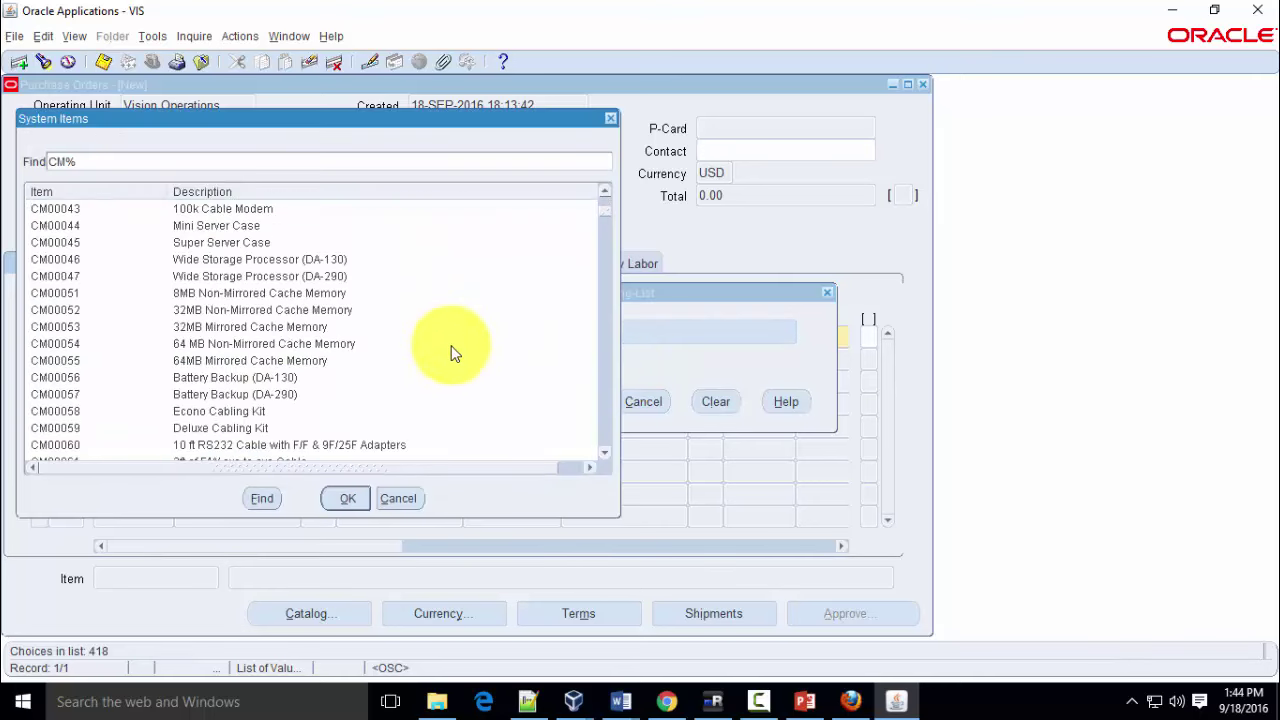
scroll(449, 361, down, 3)
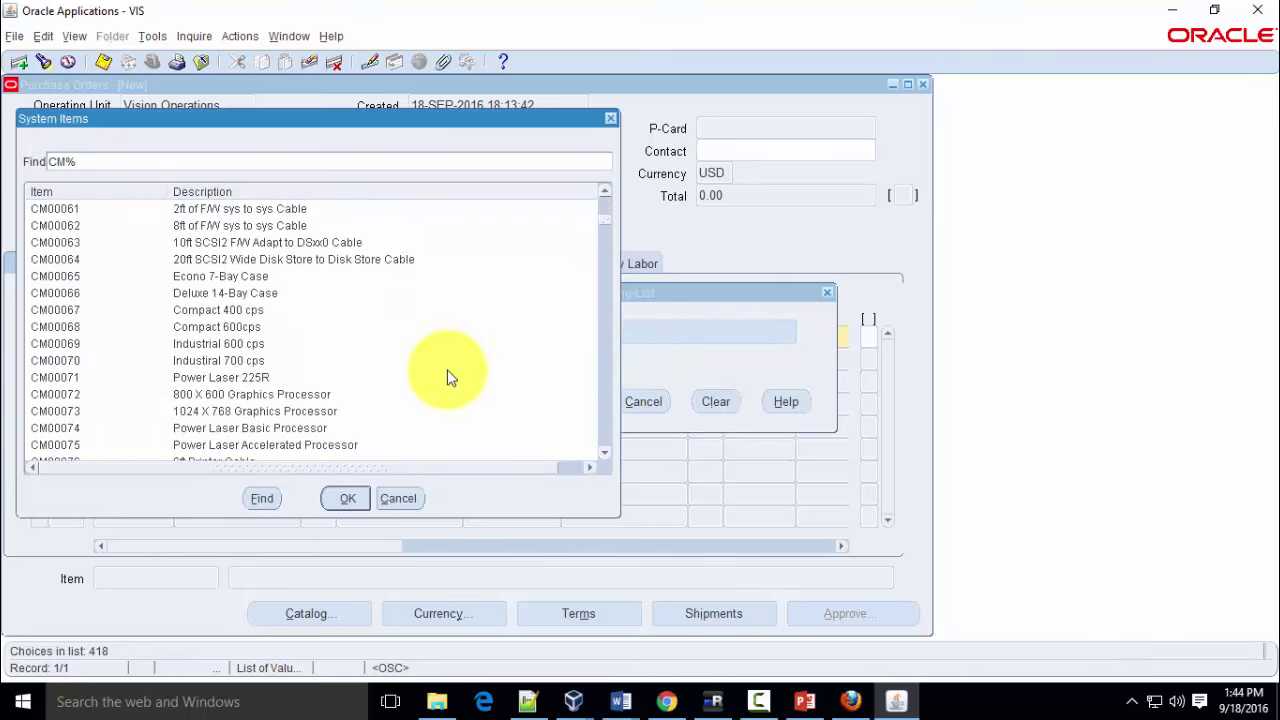
scroll(449, 382, down, 1)
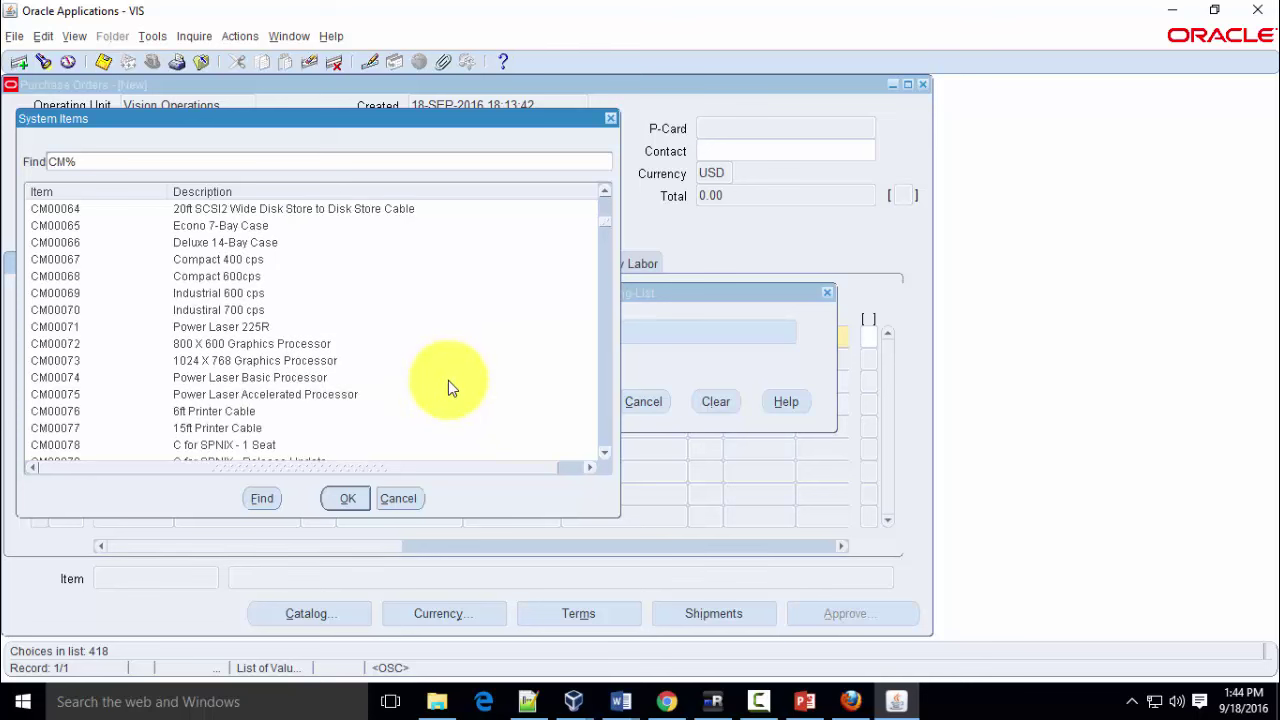
double_click(328, 378)
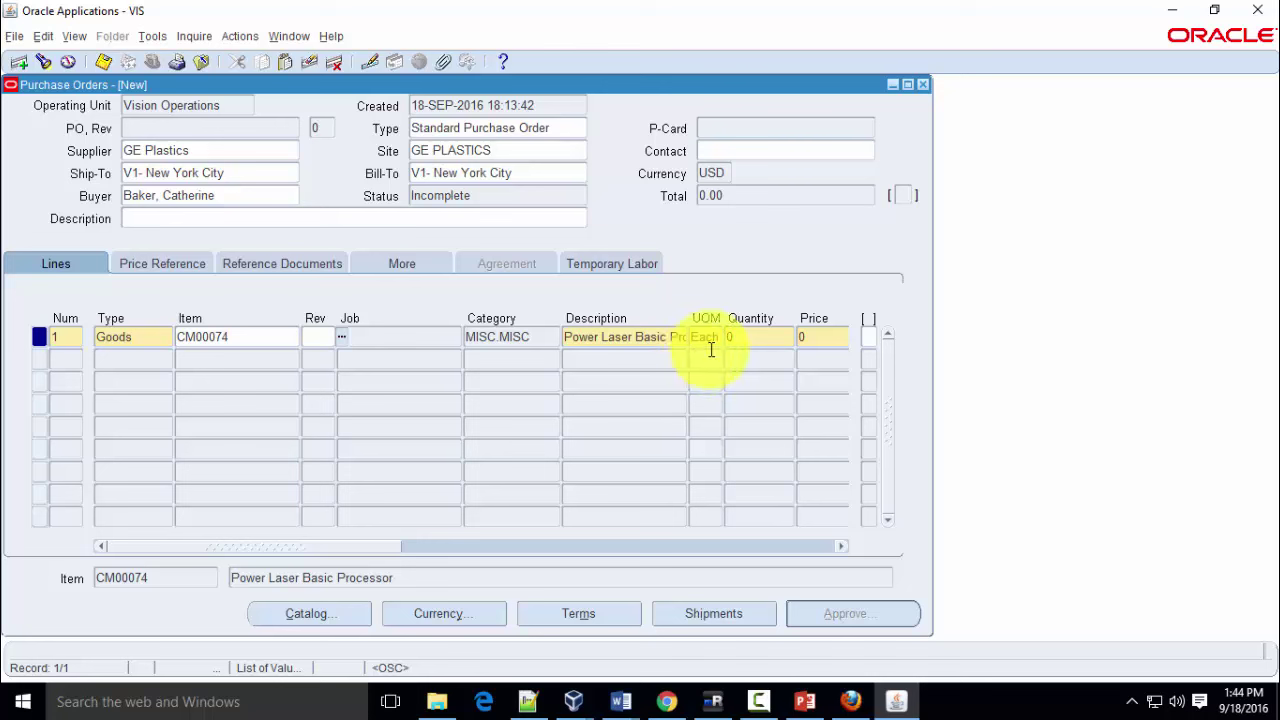
Enter quantity 6 at a price of 70 on line 1
click(737, 337)
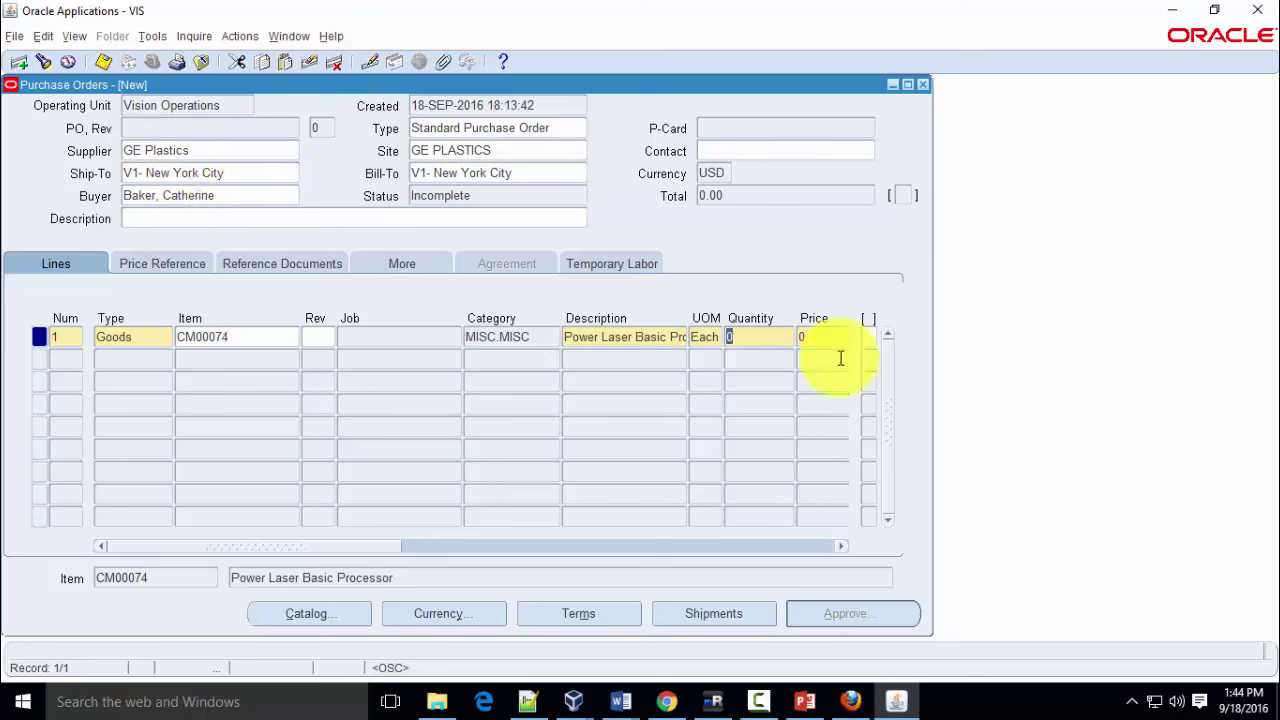
text(6)
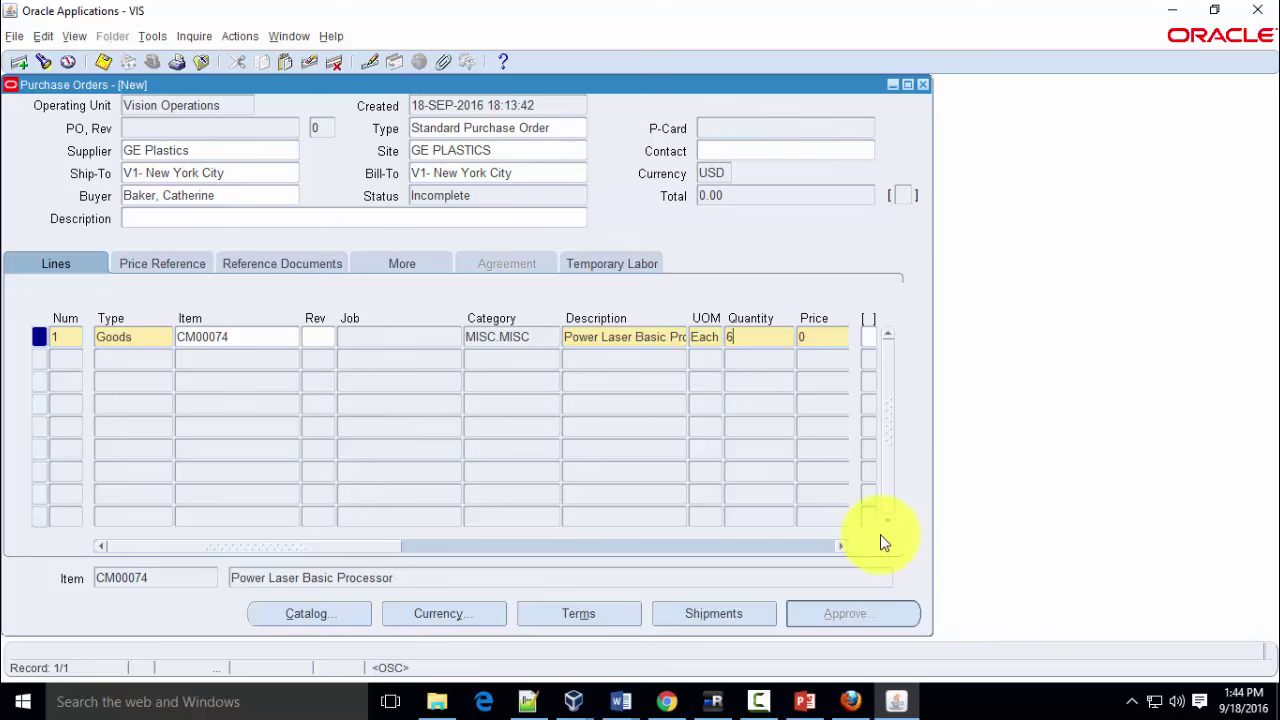
key(Tab)
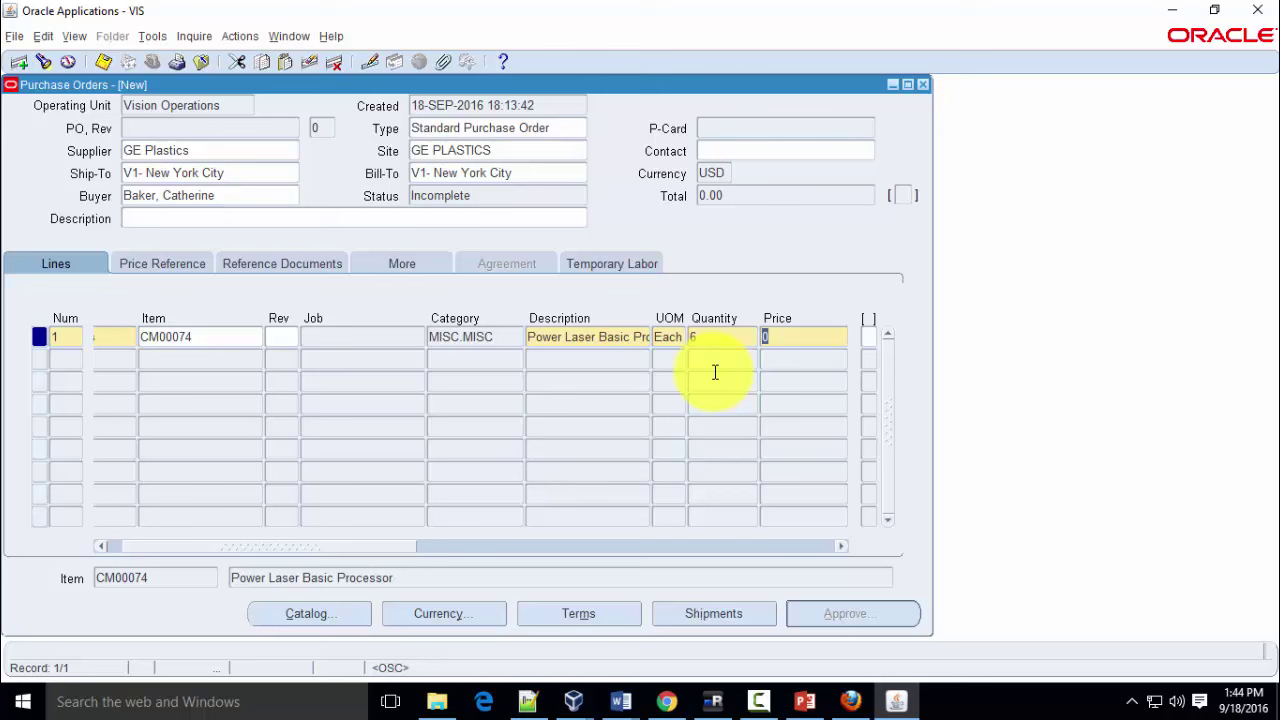
text(7)
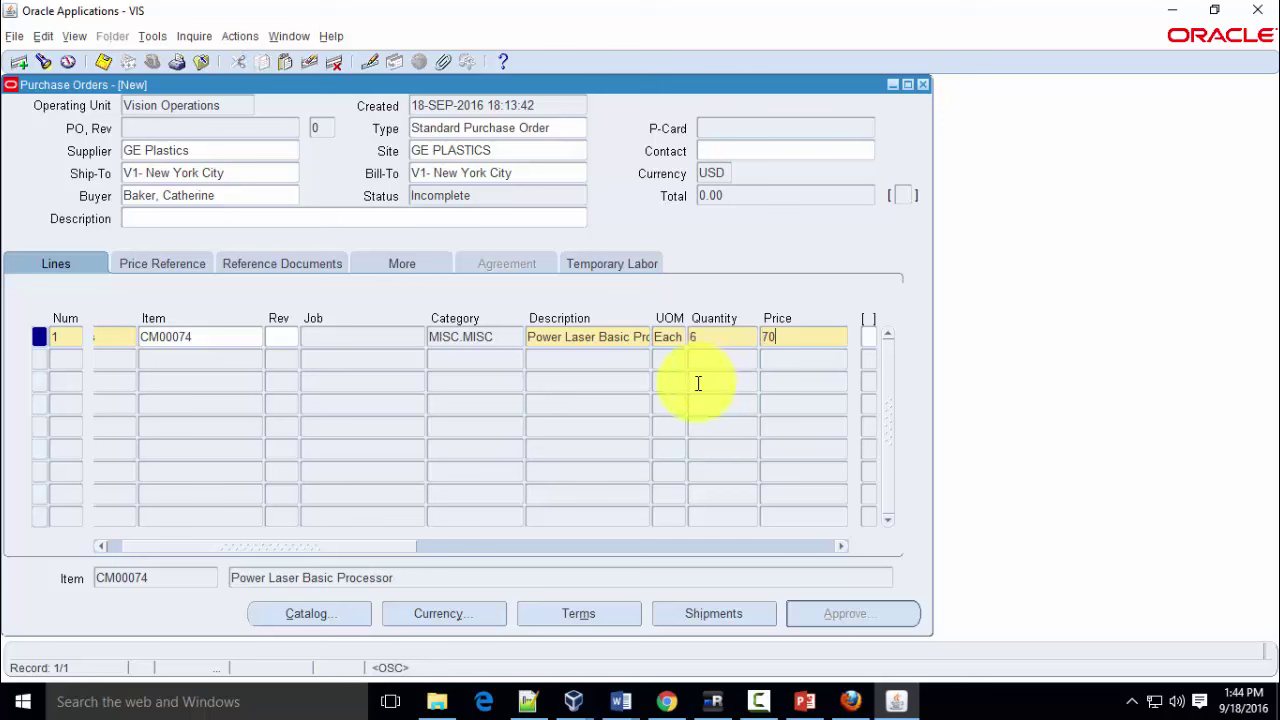
key(Tab)
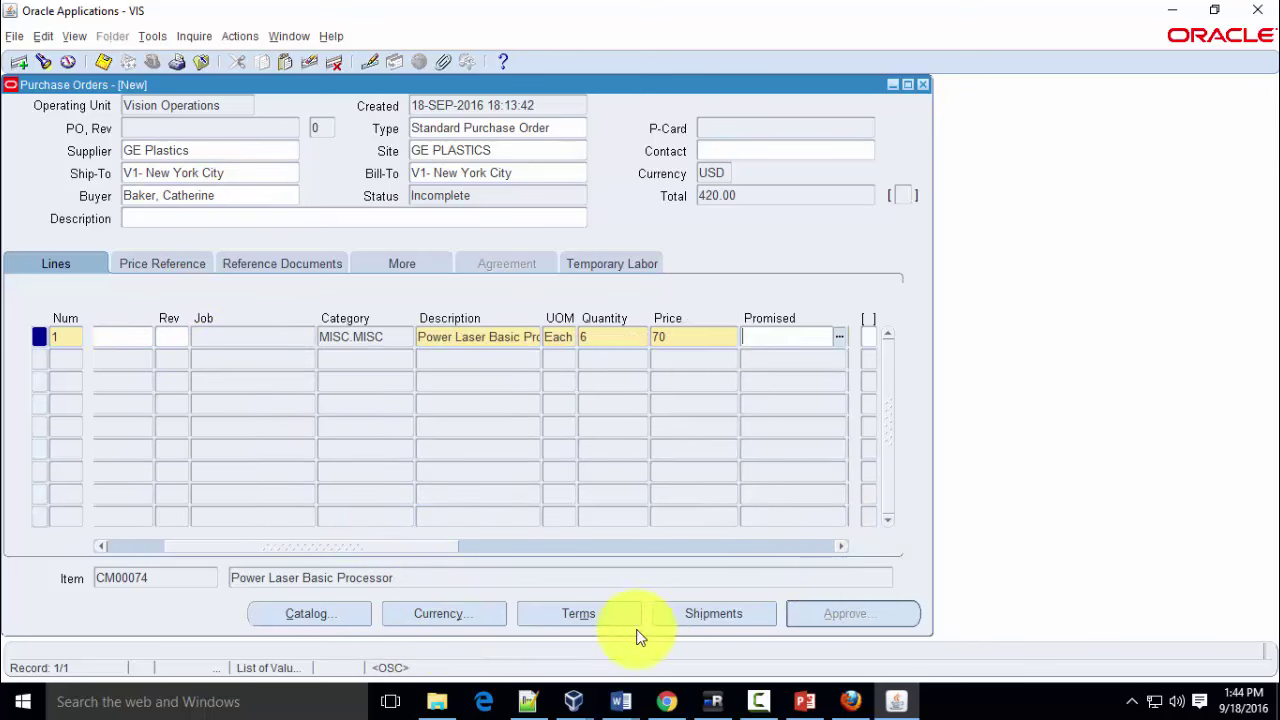
Set the shipment need-by date to 18-SEP-2016 and save the order as PO 6594
click(728, 620)
click(309, 240)
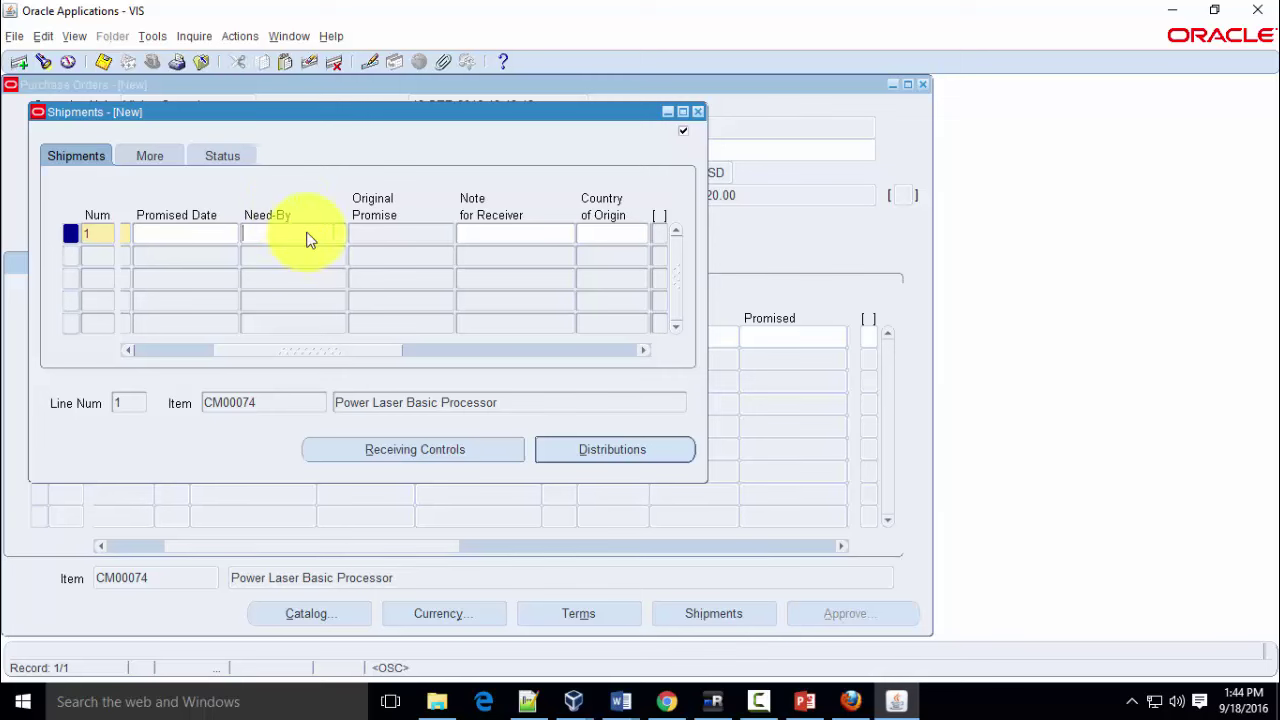
click(342, 235)
click(160, 479)
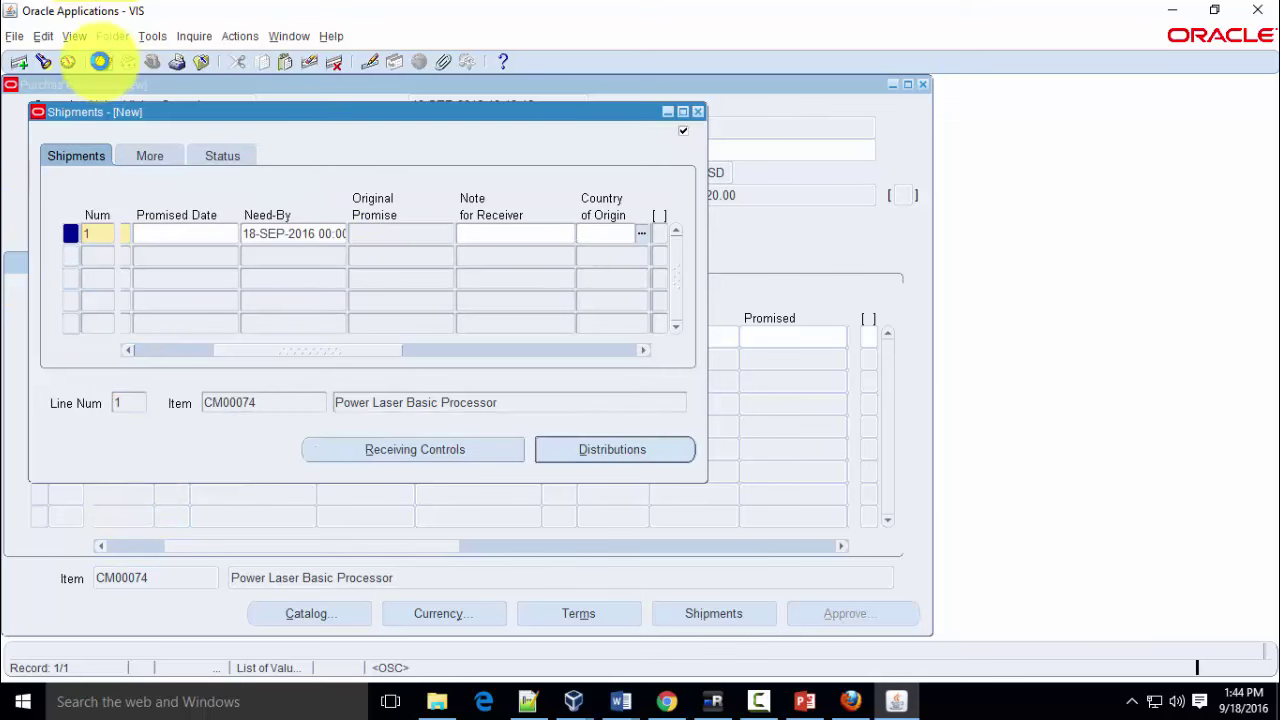
click(697, 111)
click(204, 136)
key(ctrl+c)
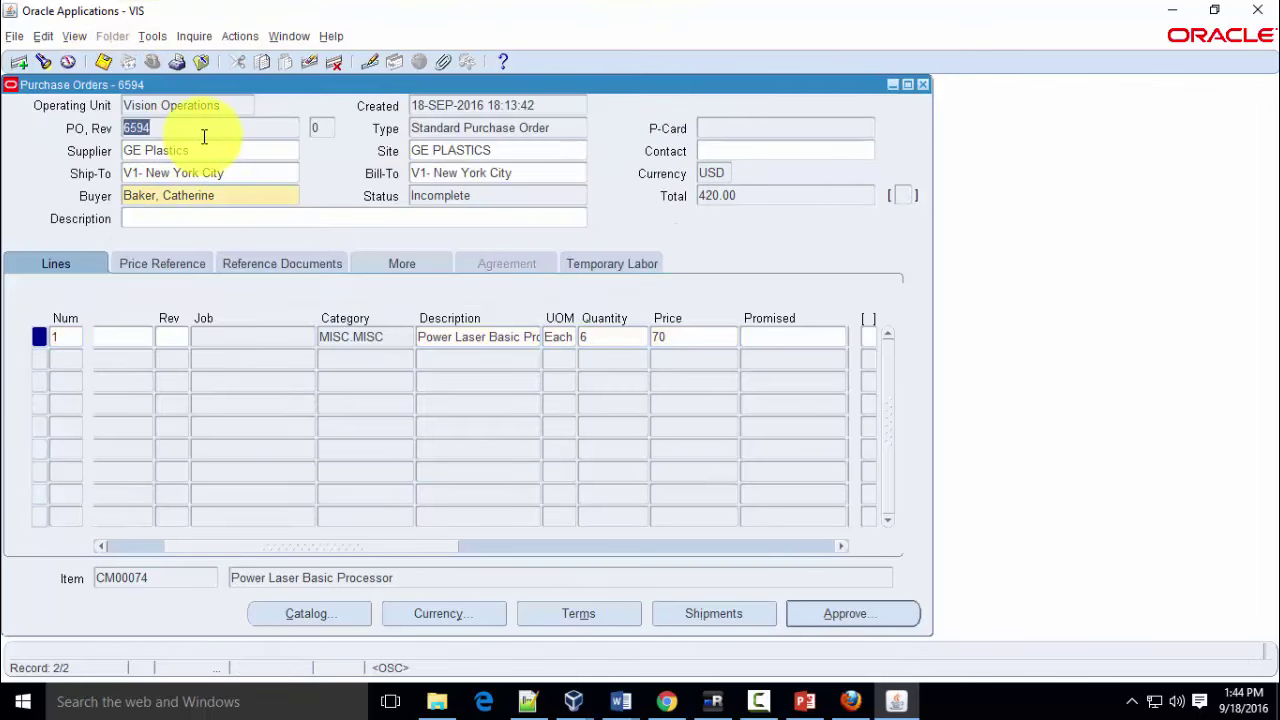
Replace the PO number 6592 with 6594 in the Notepad++ notes
click(527, 701)
drag(116, 143, 86, 143)
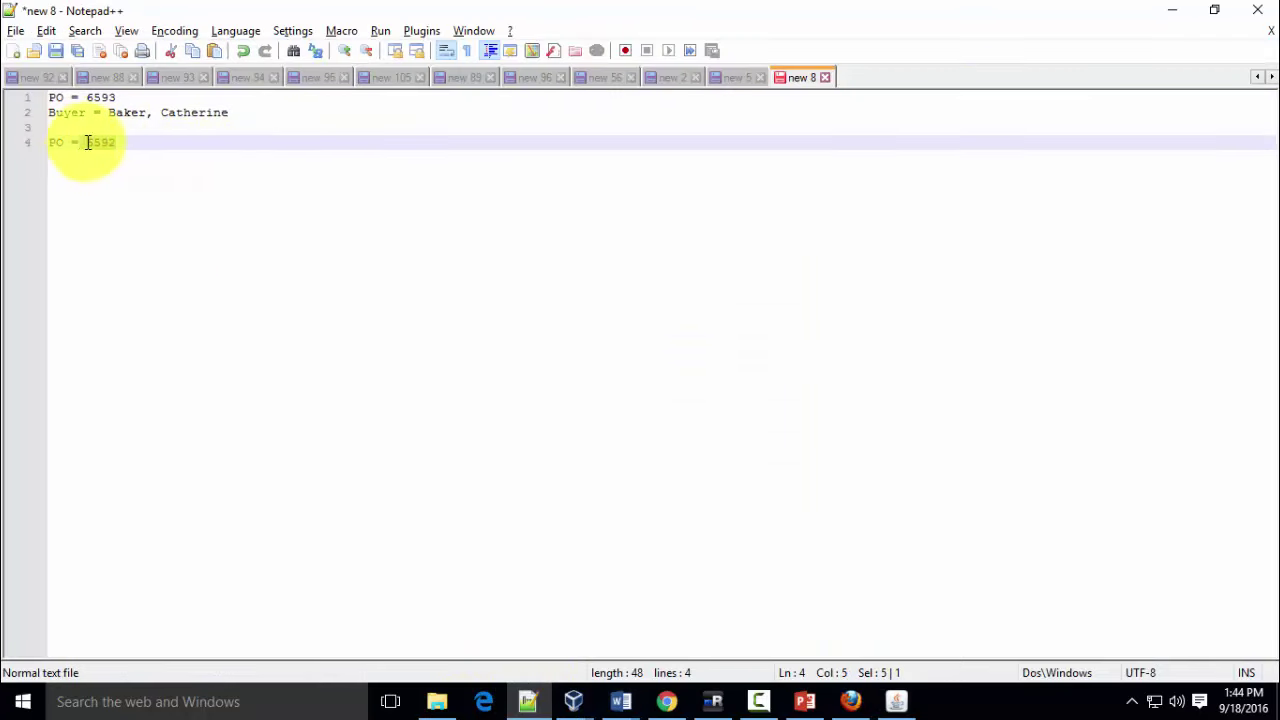
key(ctrl+v)
Approve PO 6594 from the Purchase Orders form, confirming the Approve Document dialog
key(alt+Tab)
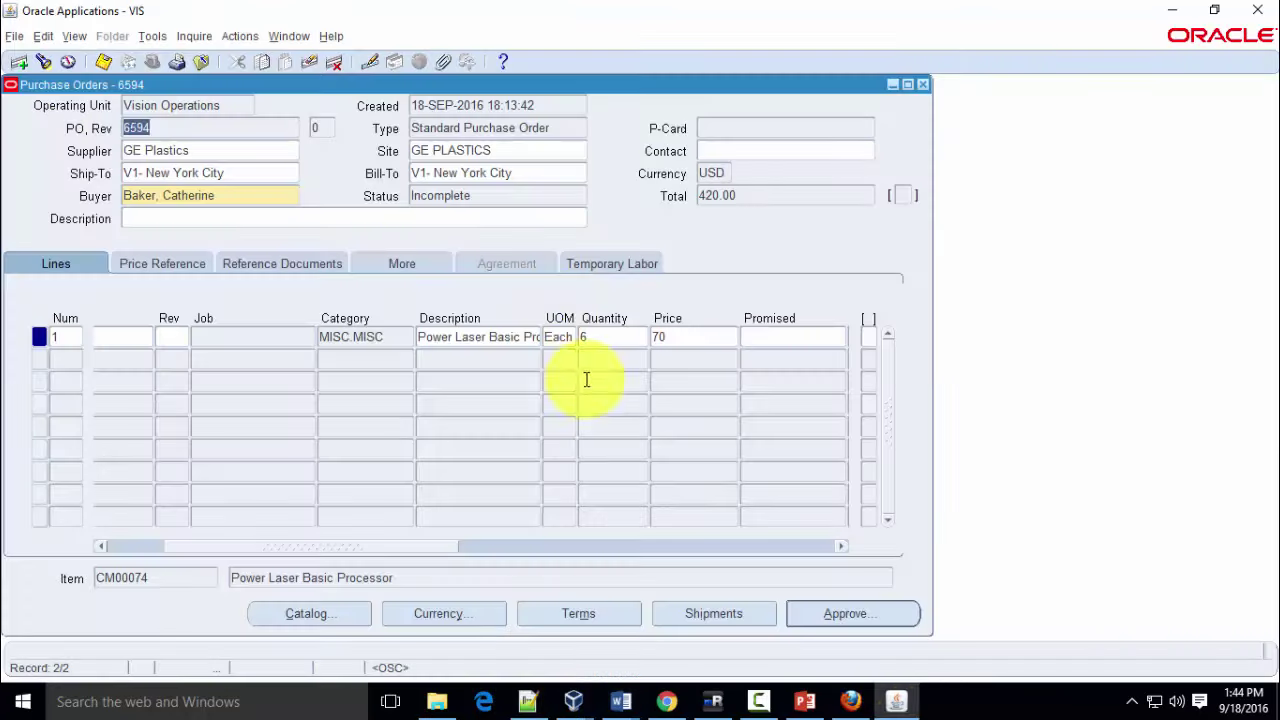
click(866, 616)
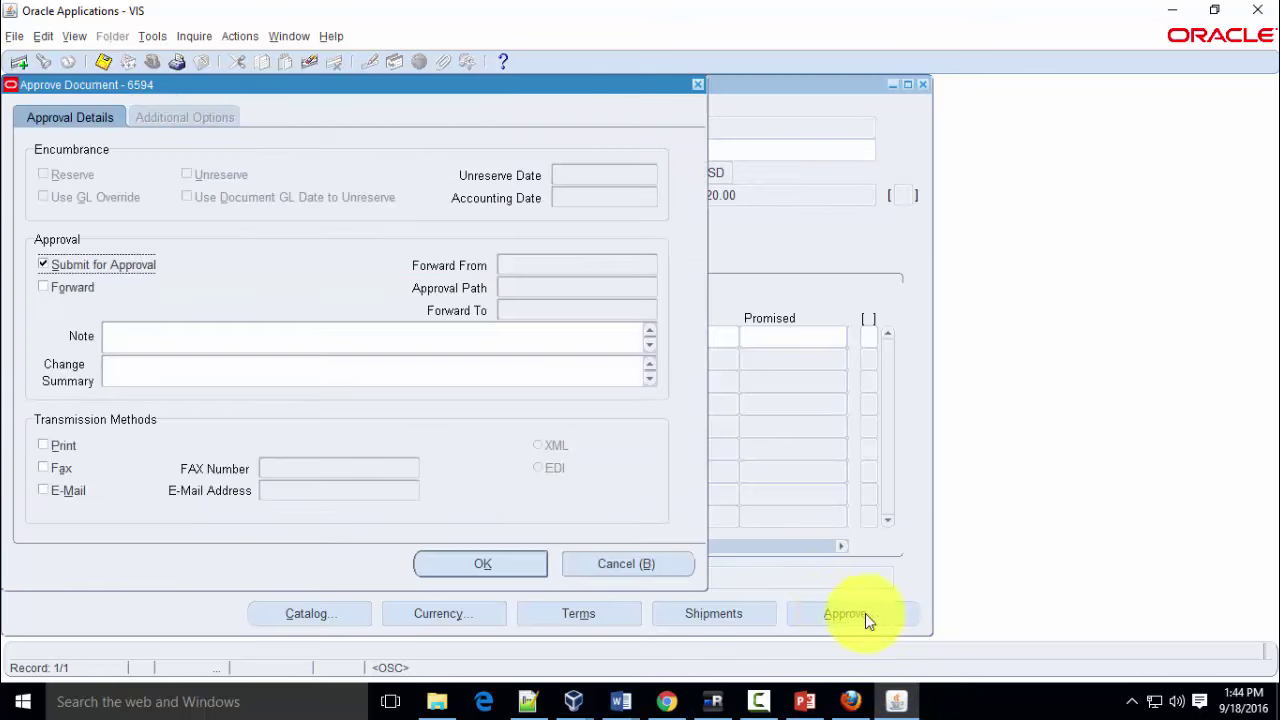
click(507, 558)
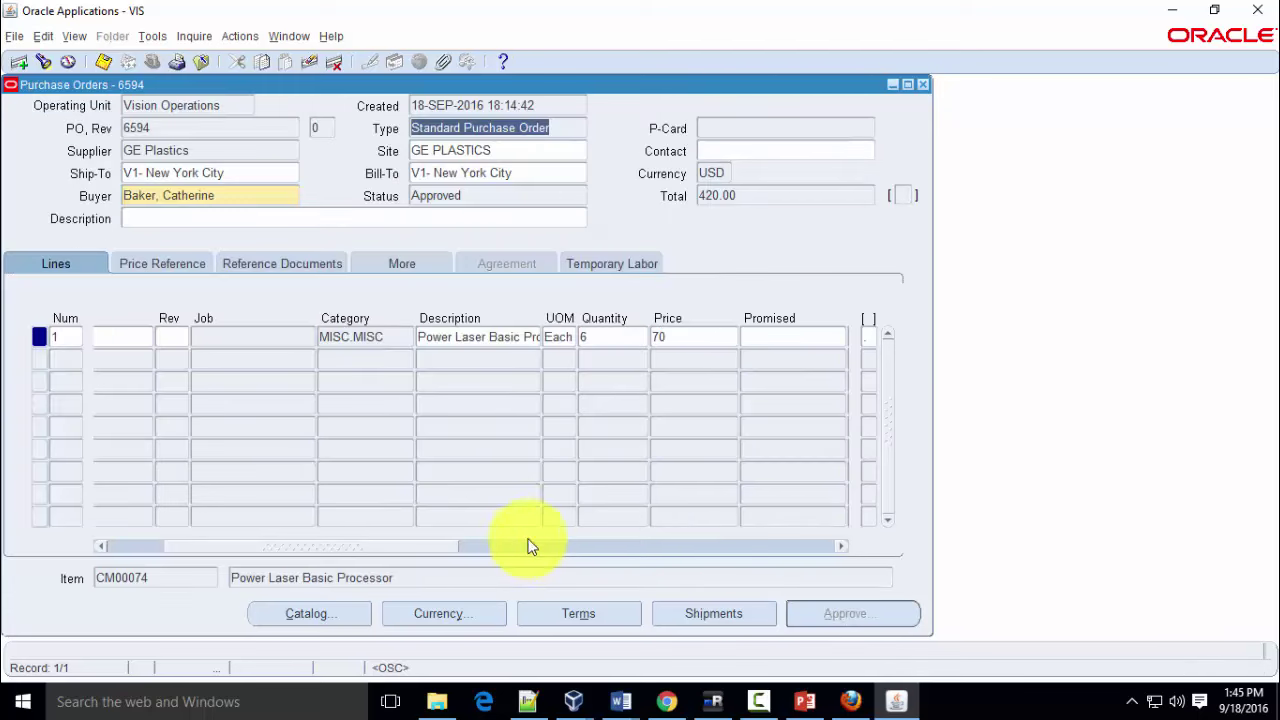
Close the purchase order form and return to the Navigator
click(924, 85)
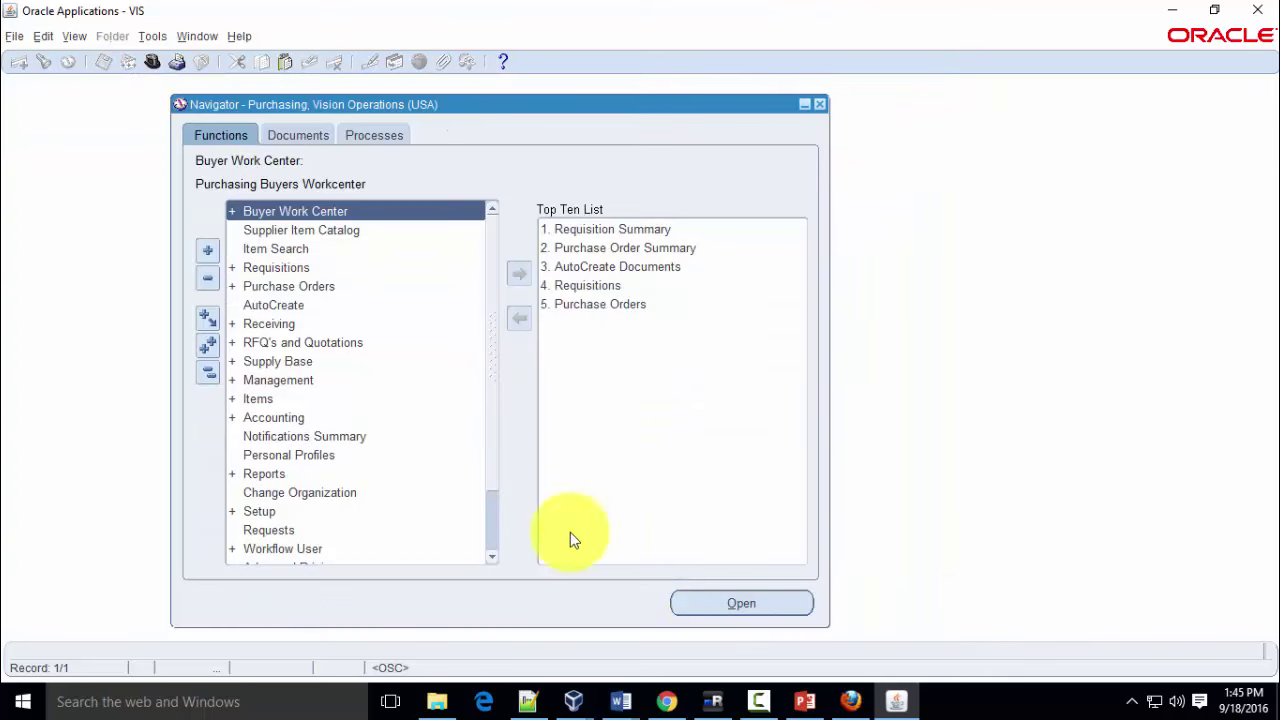
scroll(366, 462, down, 2)
scroll(366, 470, up, 2)
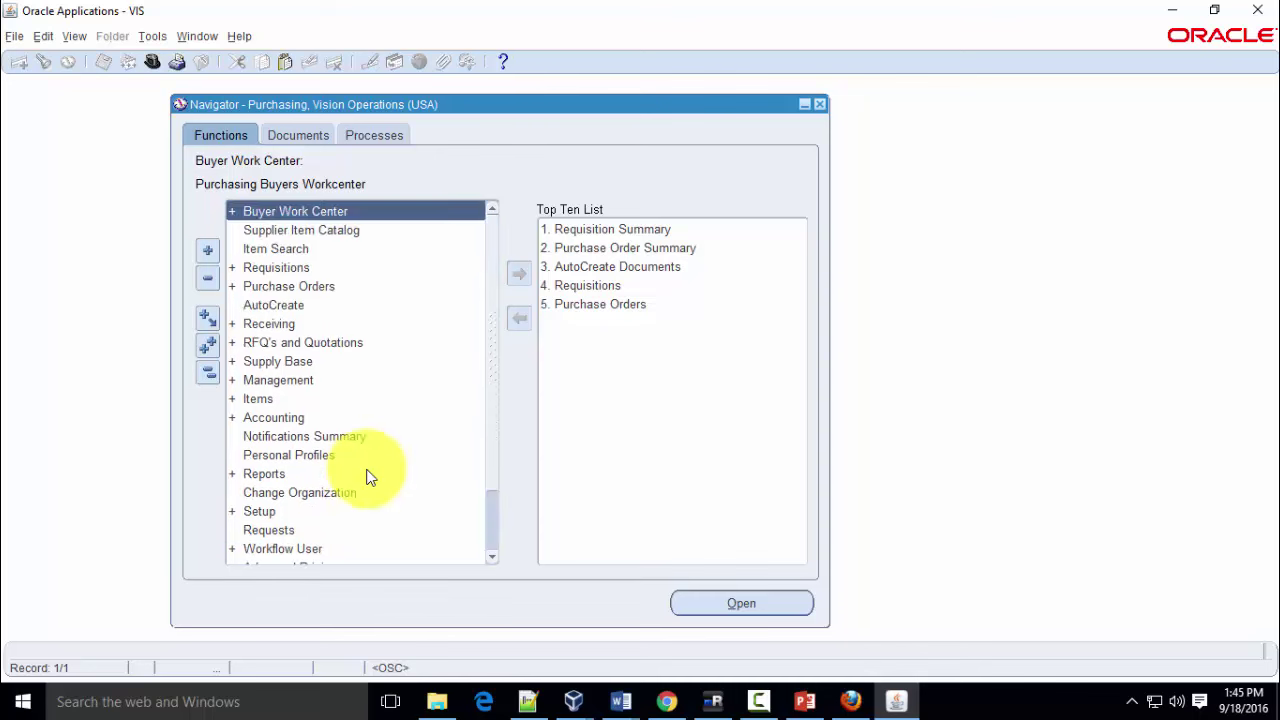
scroll(366, 470, down, 2)
scroll(367, 474, up, 2)
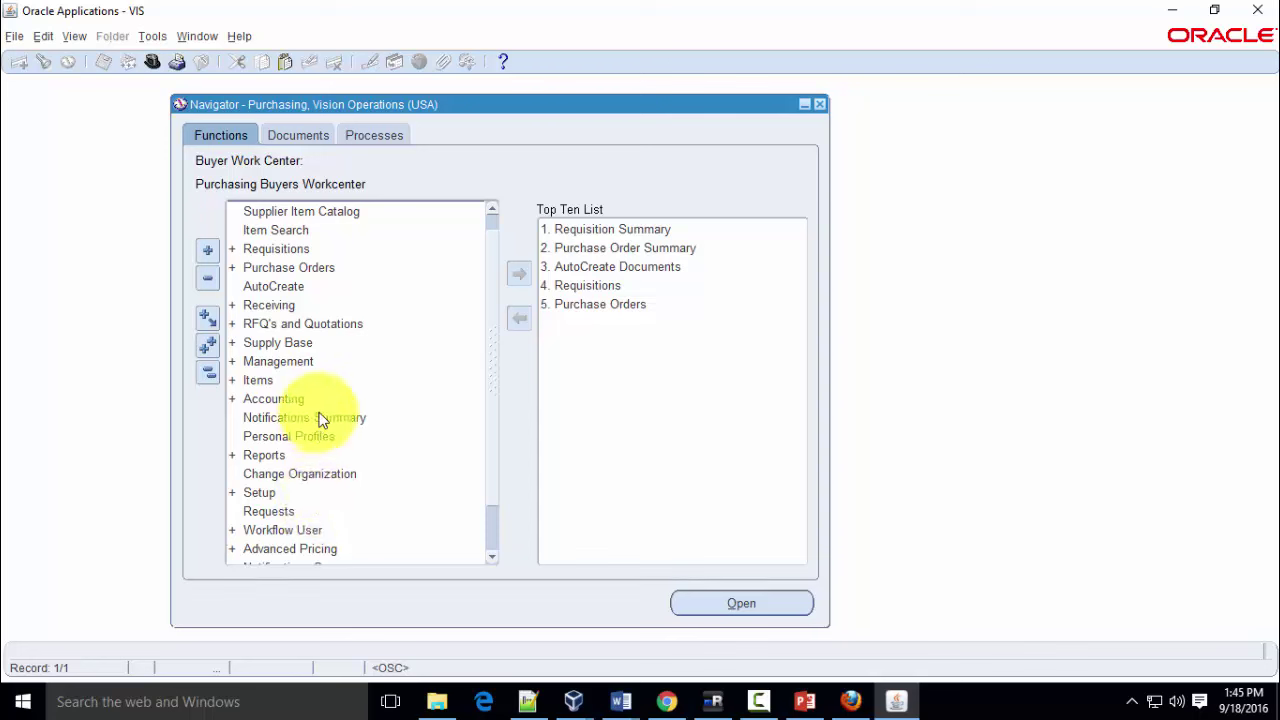
scroll(335, 430, up, 1)
Find PO 6594 in Purchase Order Summary, confirm it is Approved, then exit Oracle Applications
double_click(316, 290)
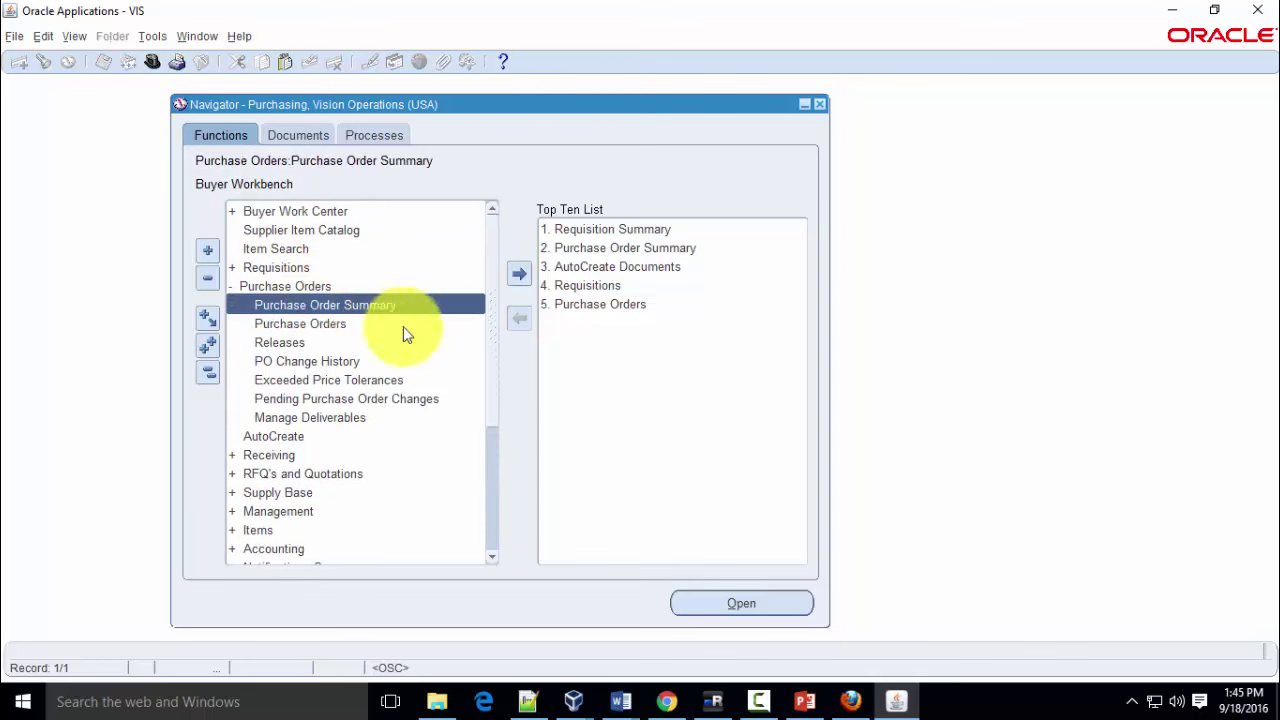
double_click(326, 304)
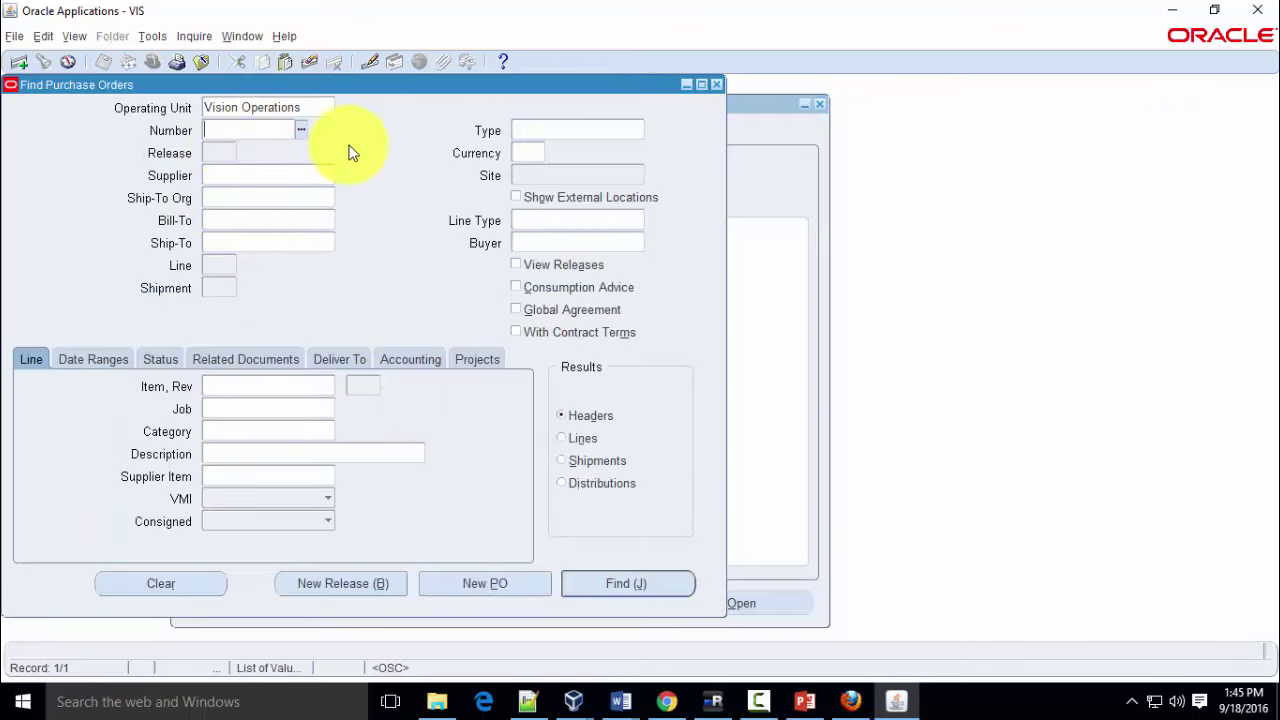
key(Tab)
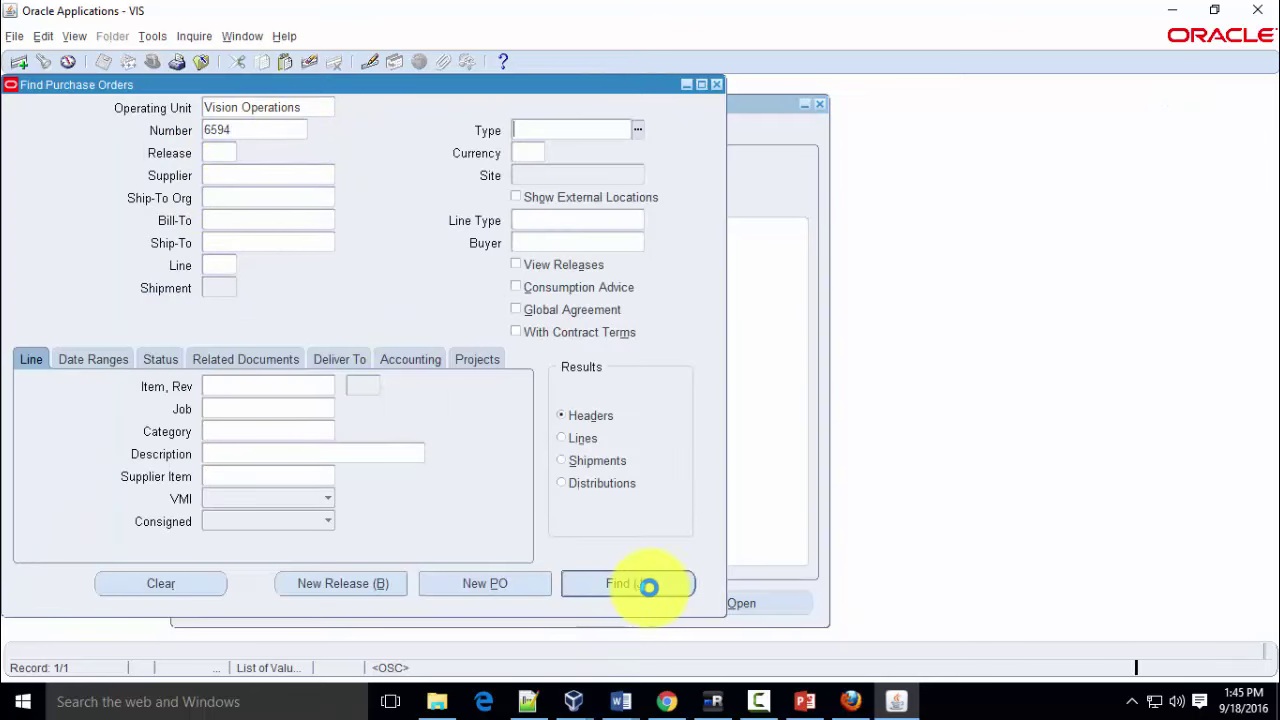
click(648, 587)
click(510, 401)
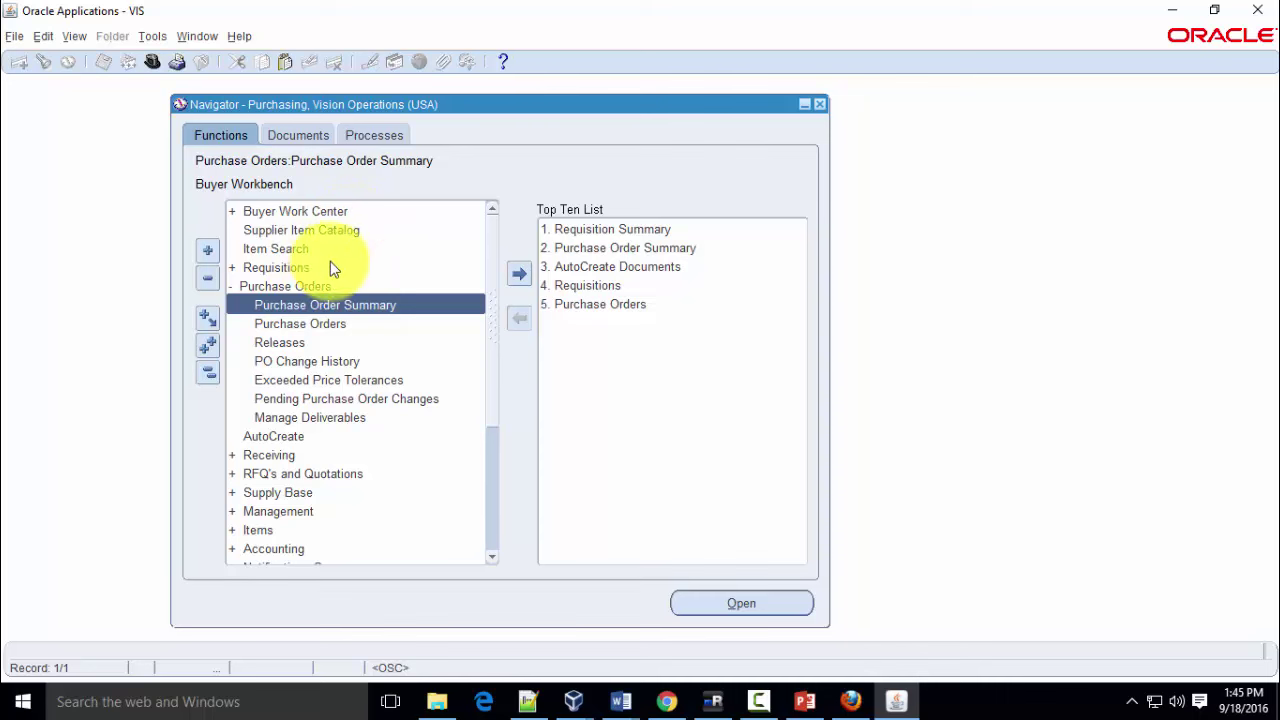
click(819, 104)
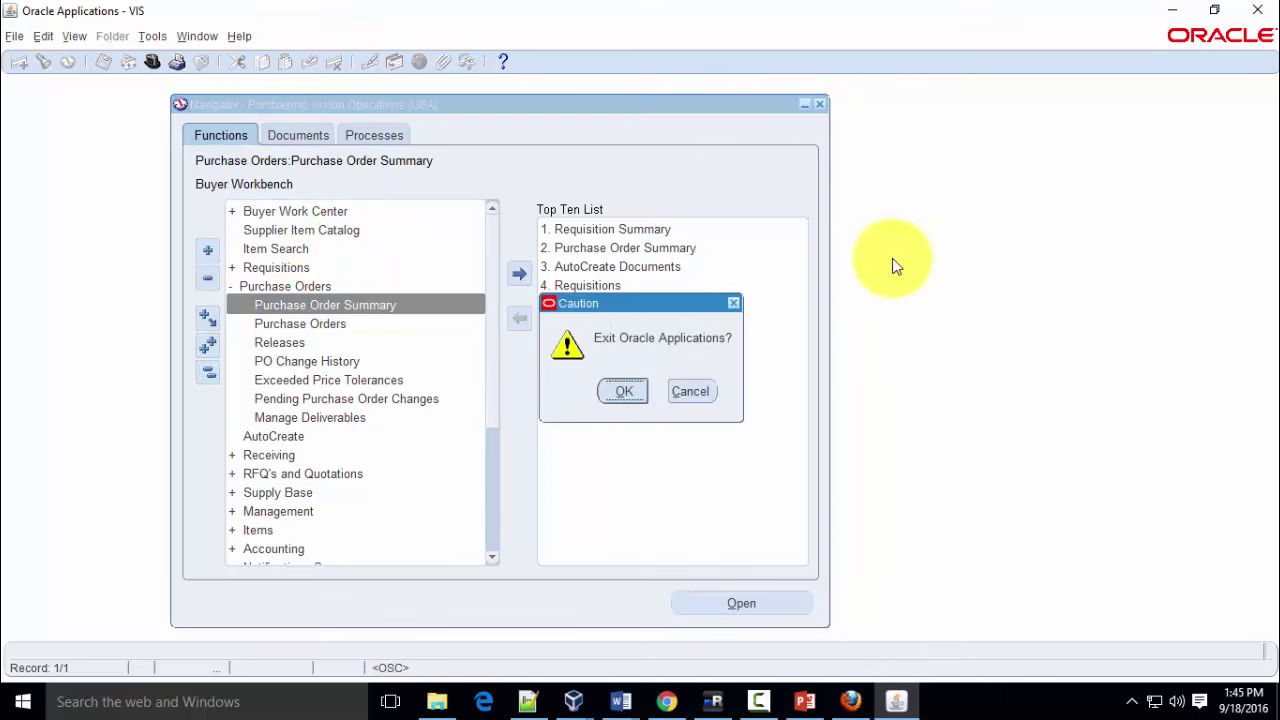
click(619, 390)
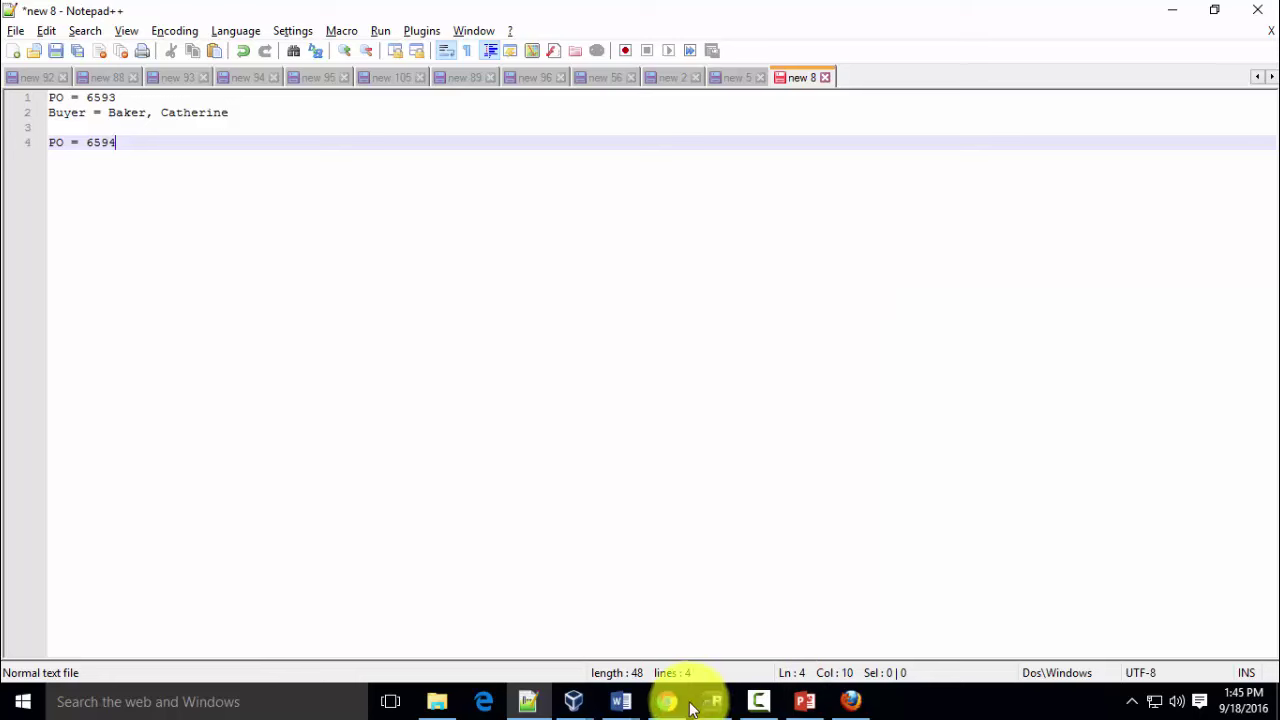
Close the E-Business Suite R12 forms tab and the leftover forms launcher tab
click(850, 701)
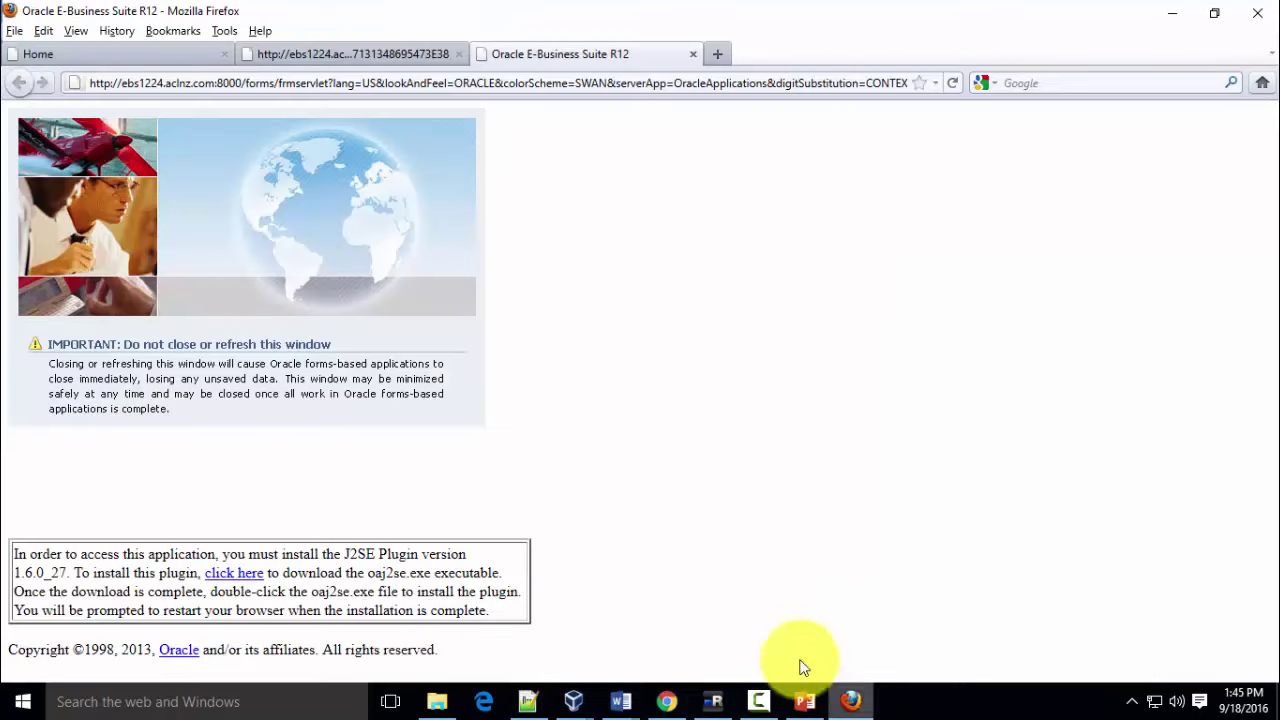
click(693, 55)
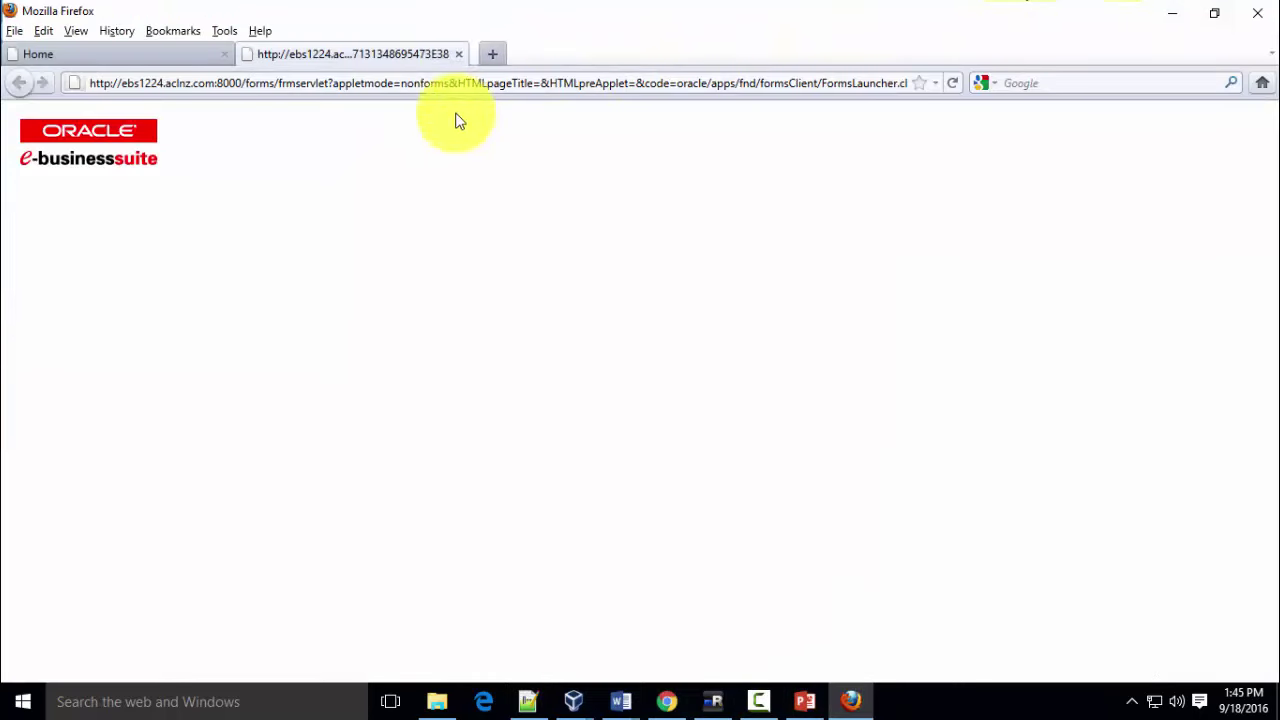
click(458, 54)
Log out and sign back in with the supplier user's credentials
scroll(1210, 256, up, 2)
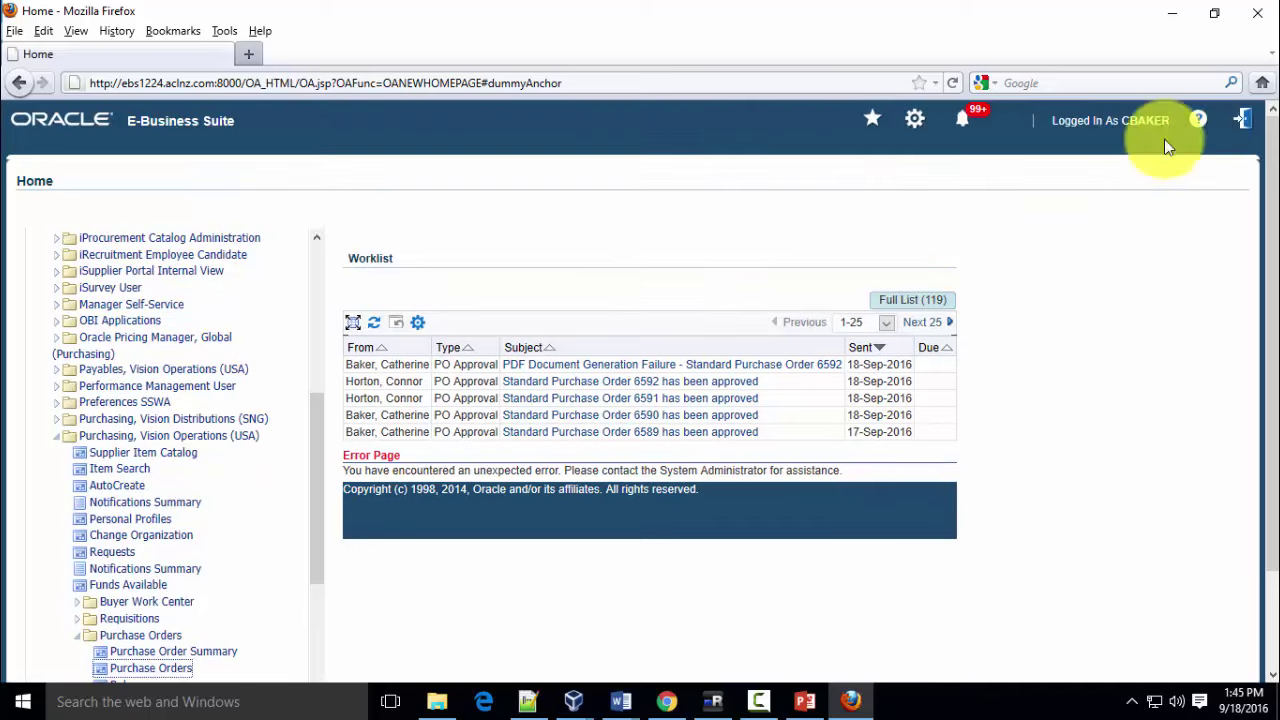
click(1244, 121)
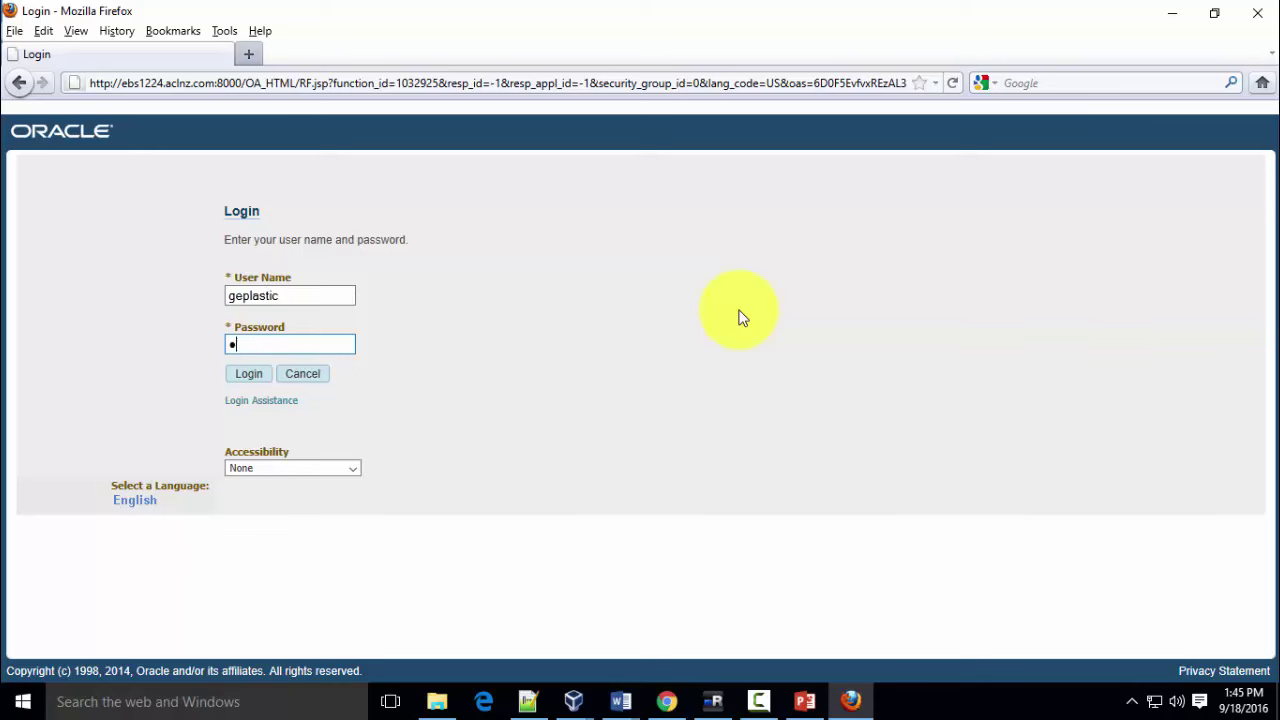
key(Return)
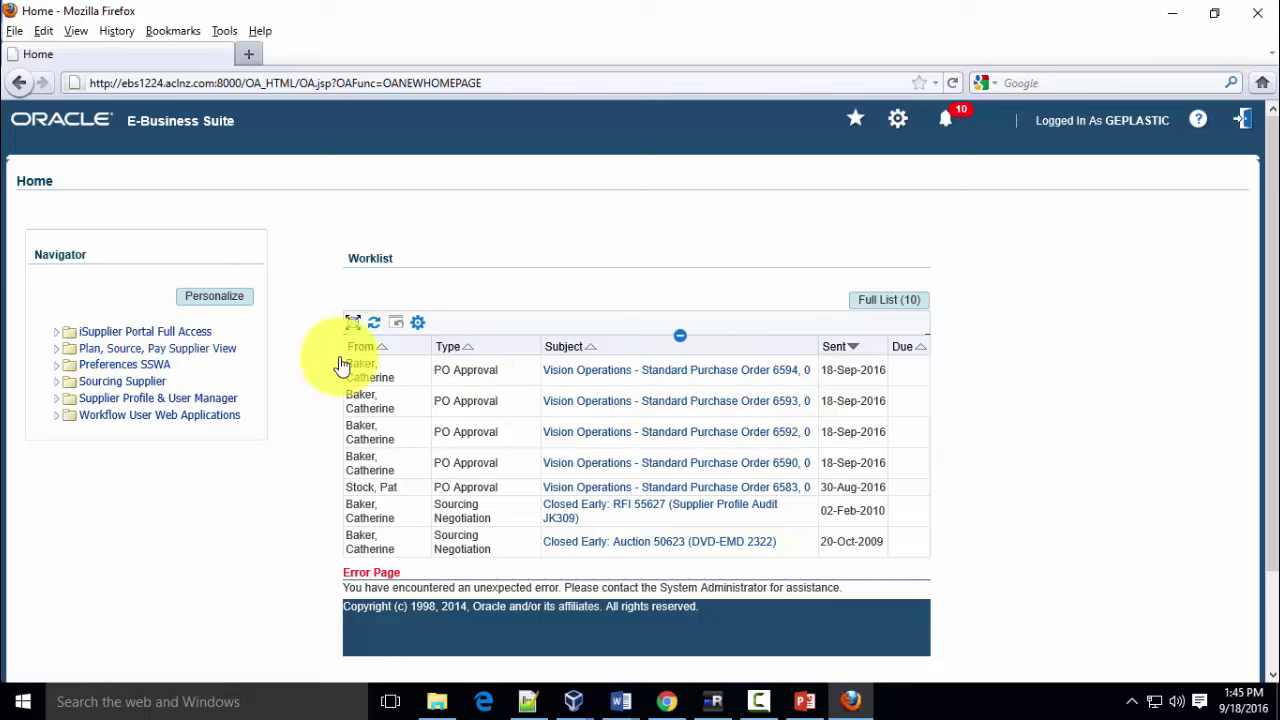
Choose the iSupplier Portal Full Access responsibility and open the Orders tab's Purchase Orders list
click(154, 334)
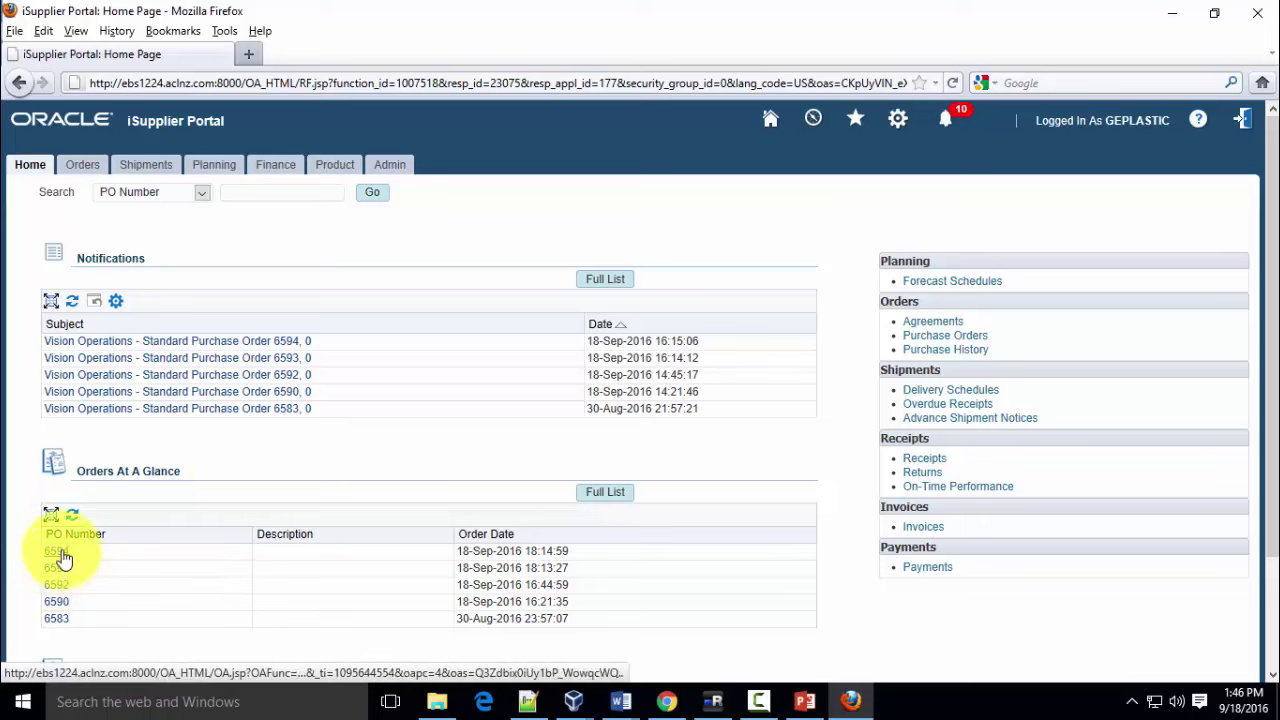
click(85, 168)
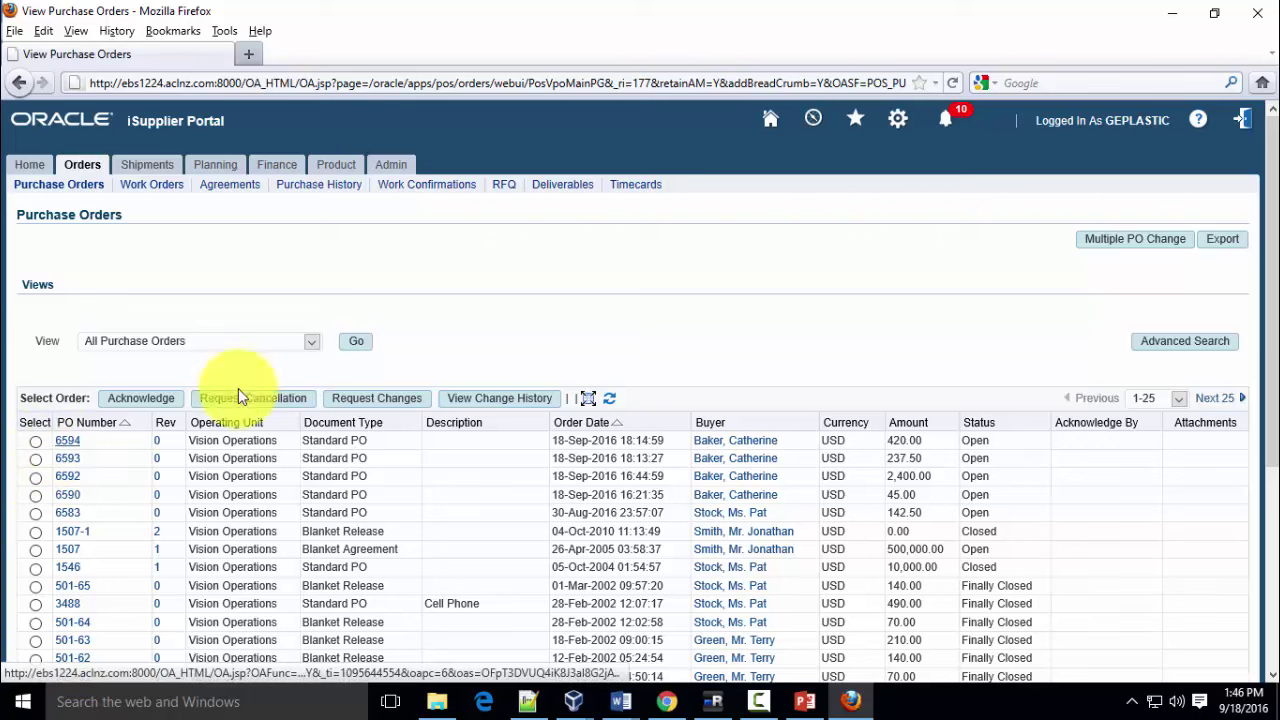
Start a Multiple PO Change and run an unfiltered advanced search for all shipments
click(1110, 254)
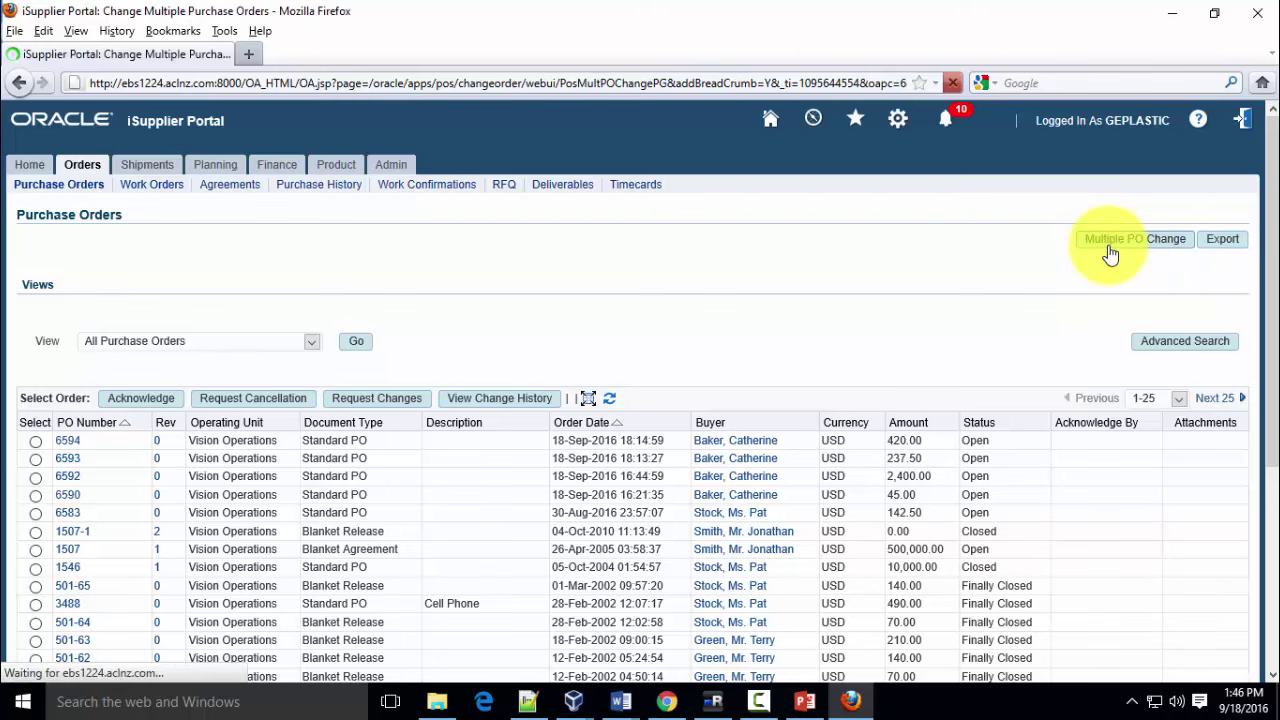
scroll(658, 345, down, 1)
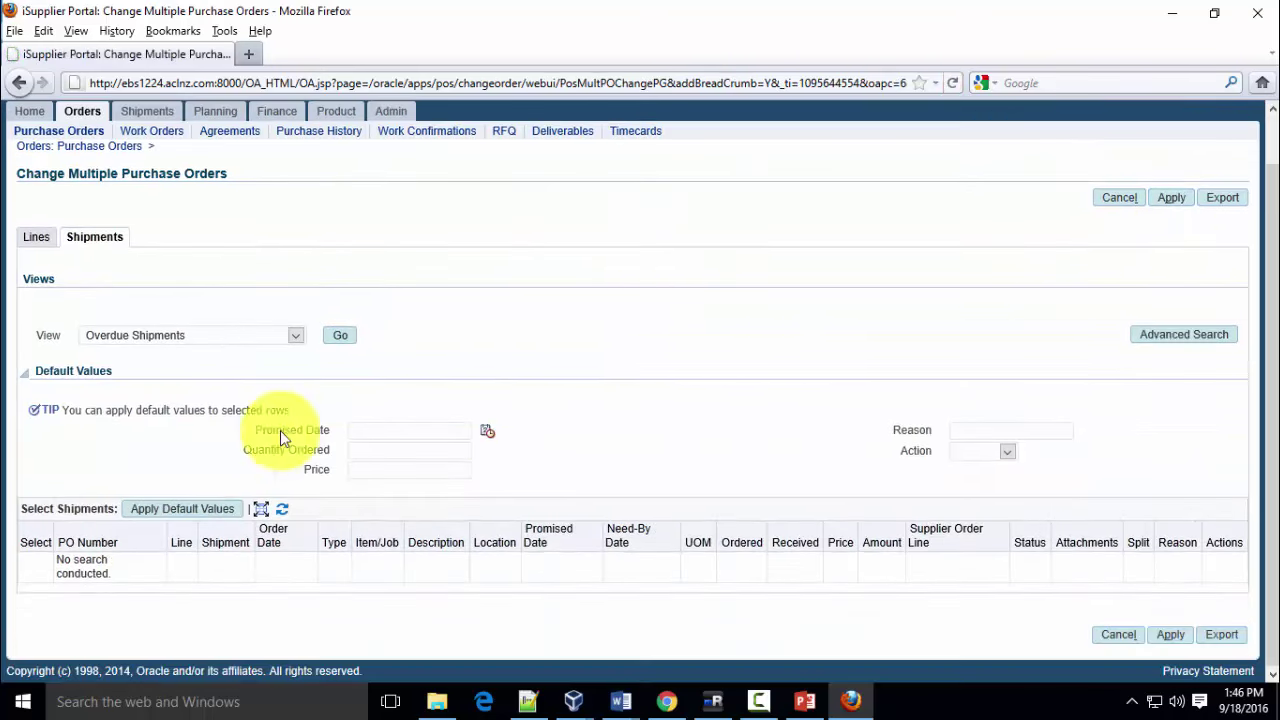
click(1170, 336)
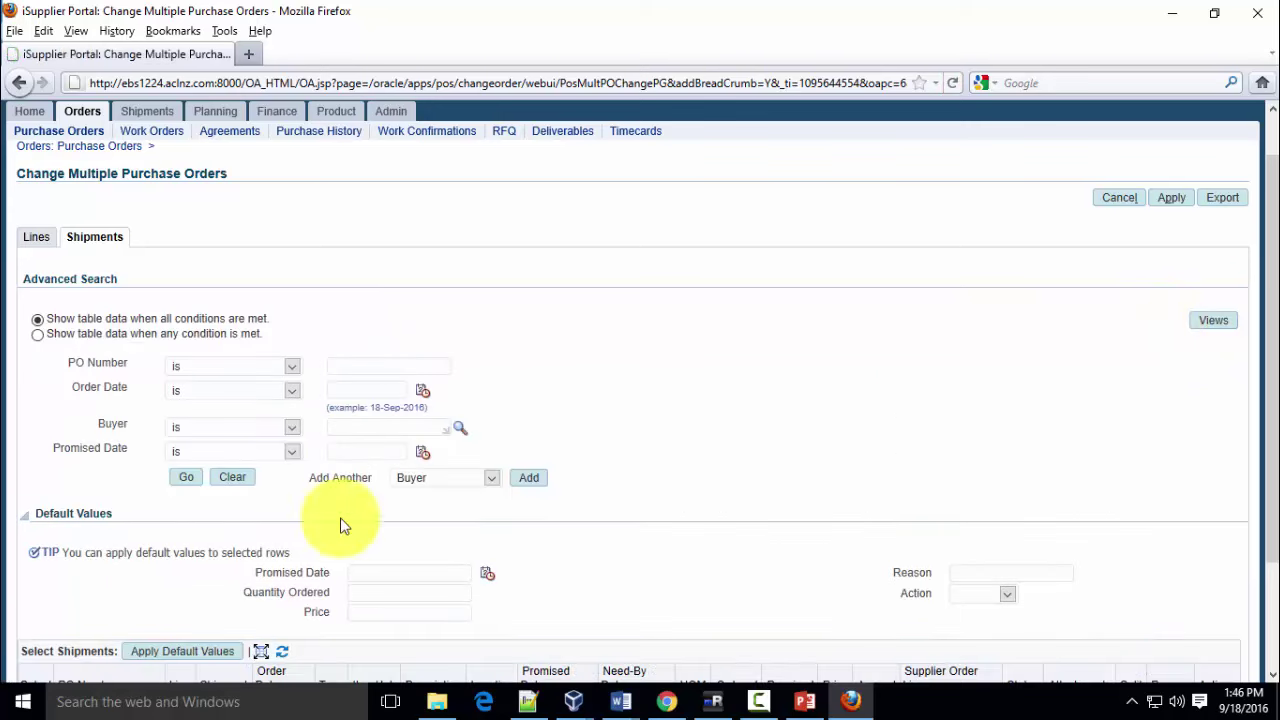
click(184, 480)
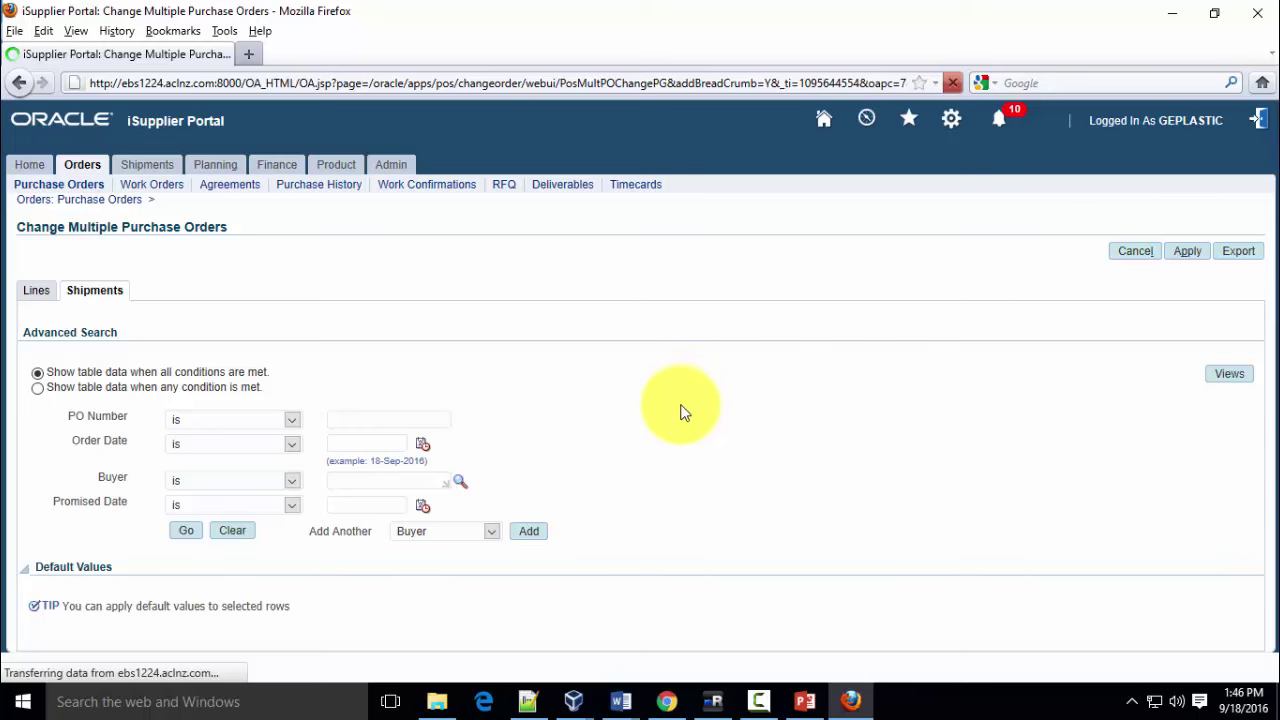
Select the shipments for POs 6594 and 6593
scroll(686, 420, down, 5)
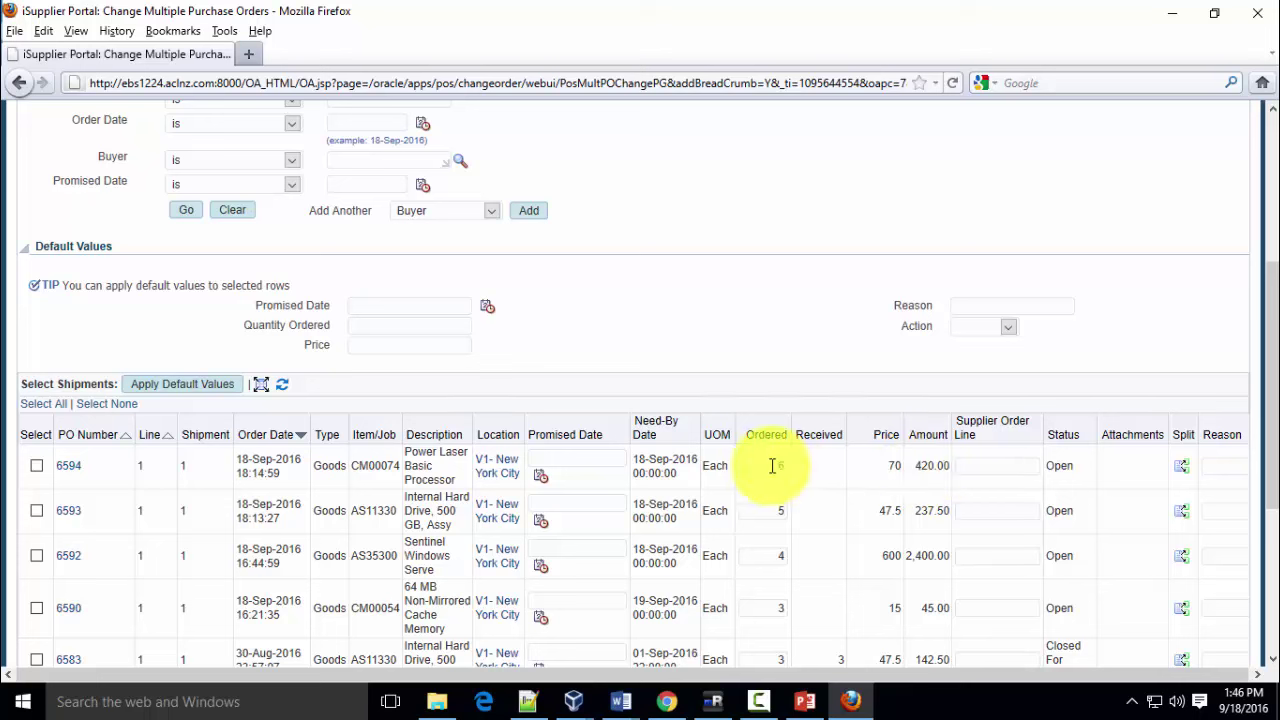
click(37, 468)
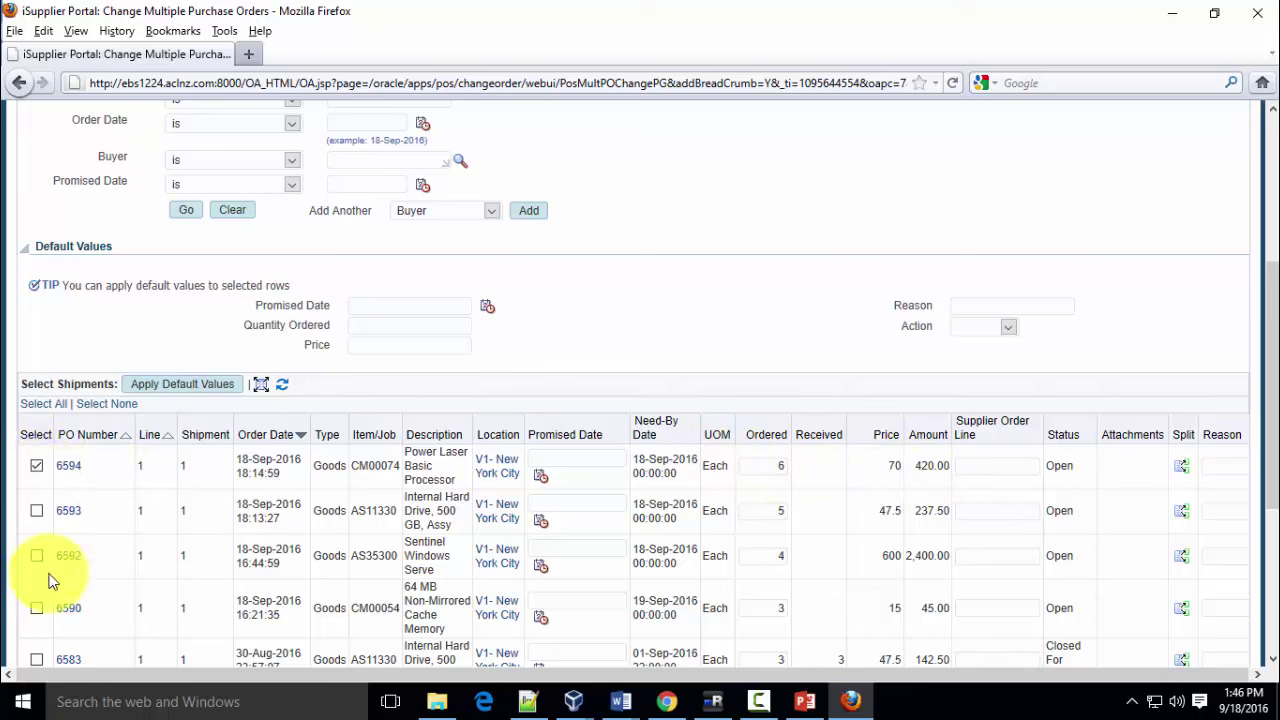
click(37, 513)
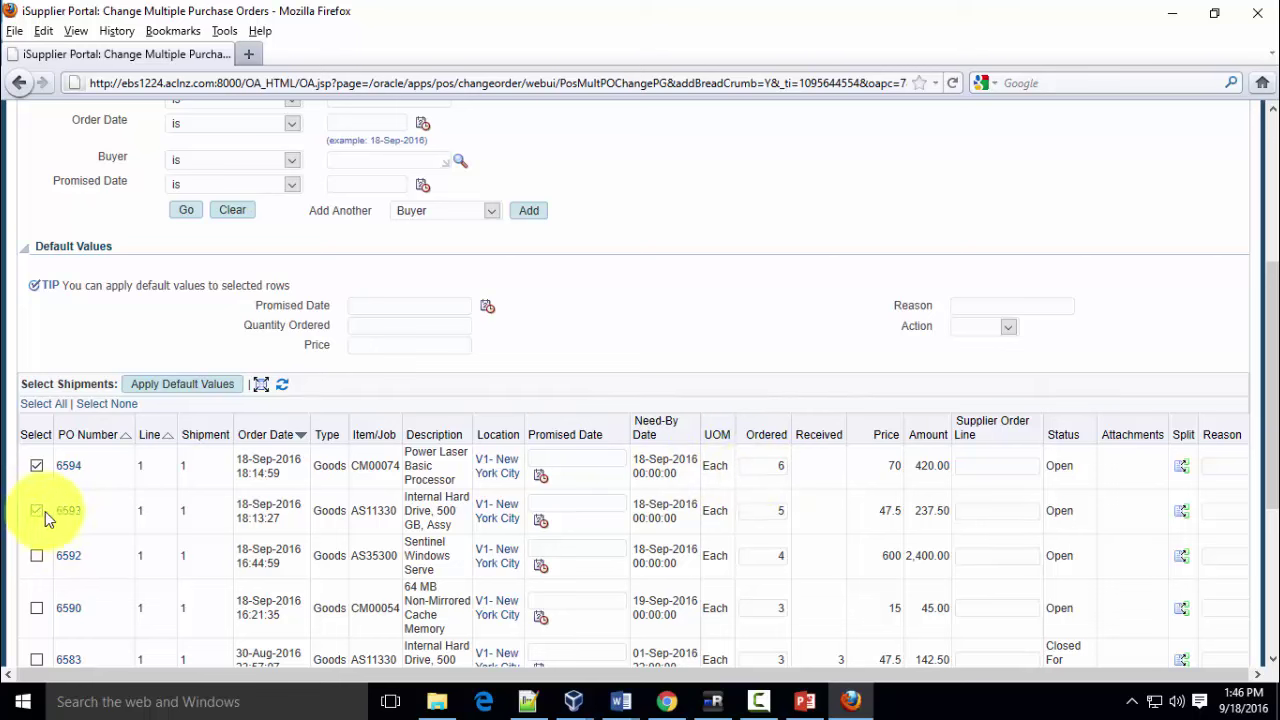
Change the ordered quantity to 5 for PO 6594 and 4 for PO 6593
drag(757, 465, 800, 466)
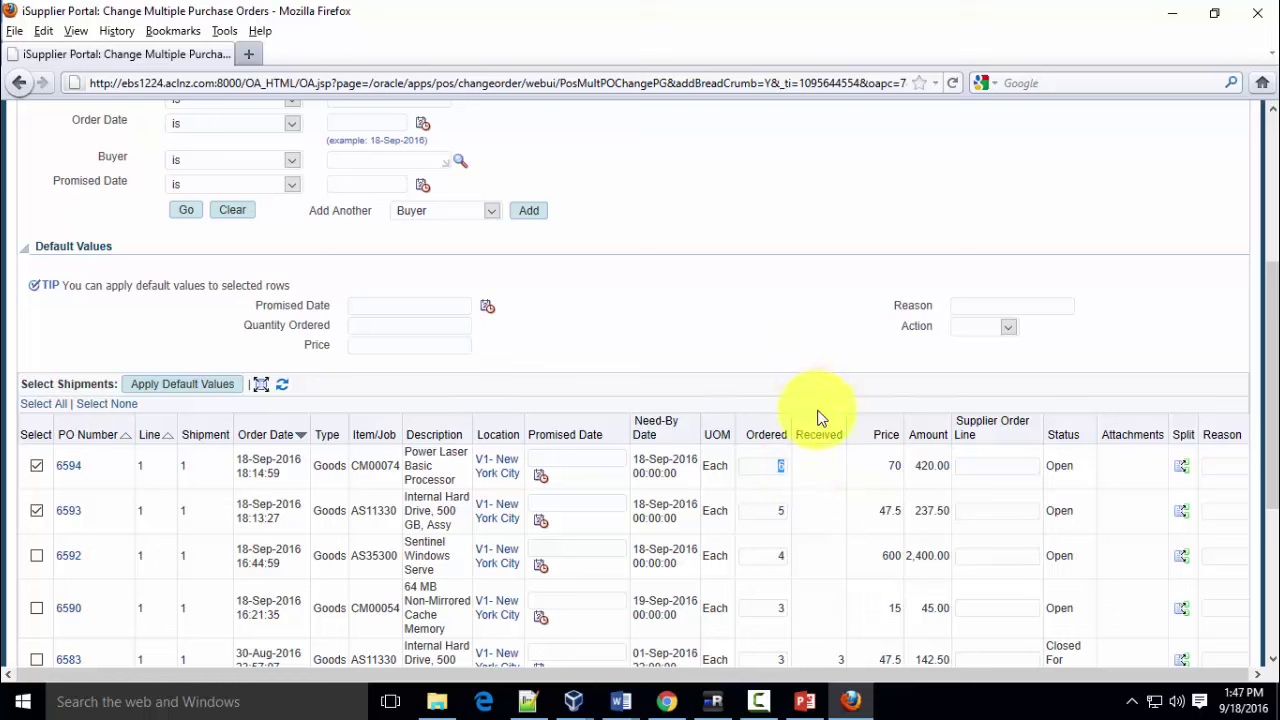
text(5)
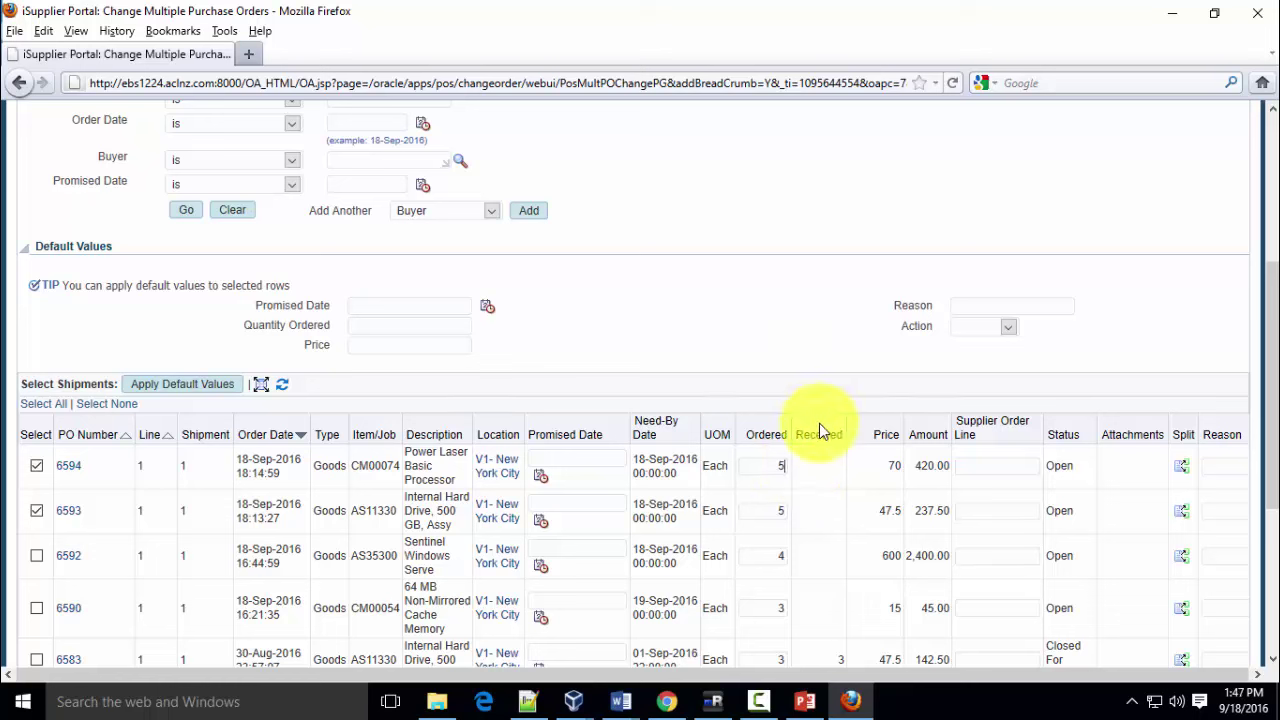
drag(779, 511, 795, 508)
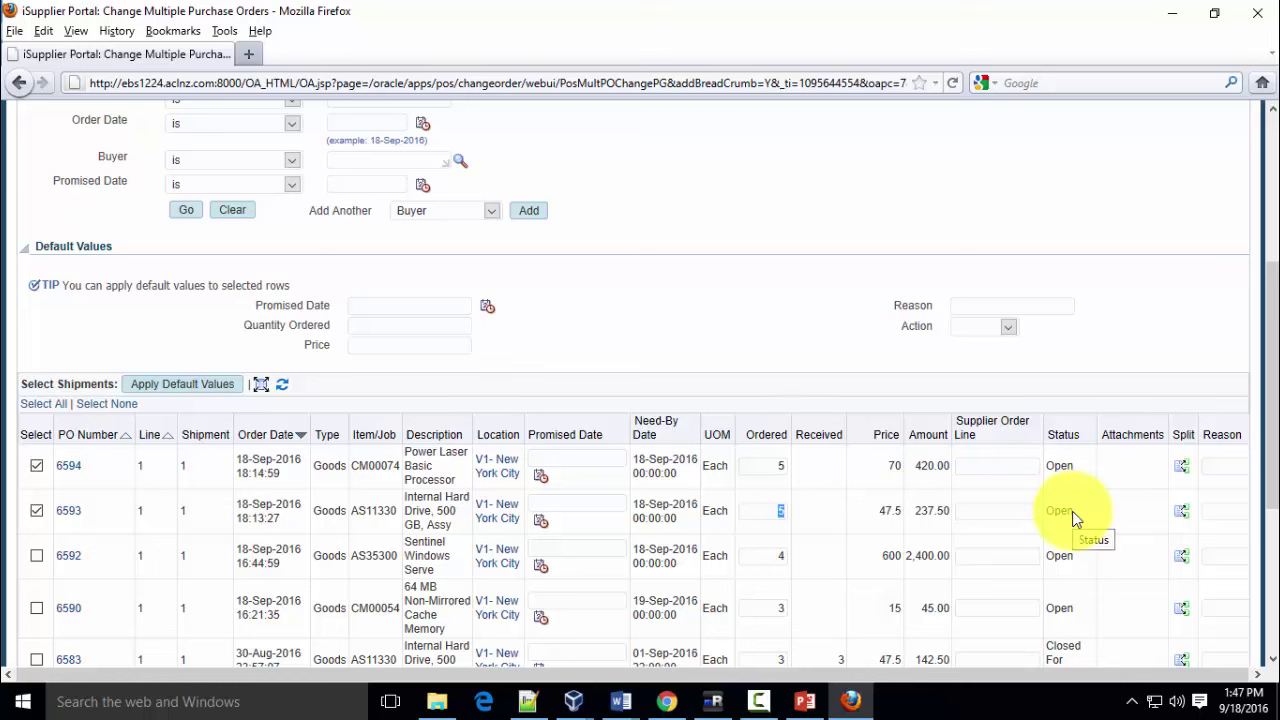
text(4)
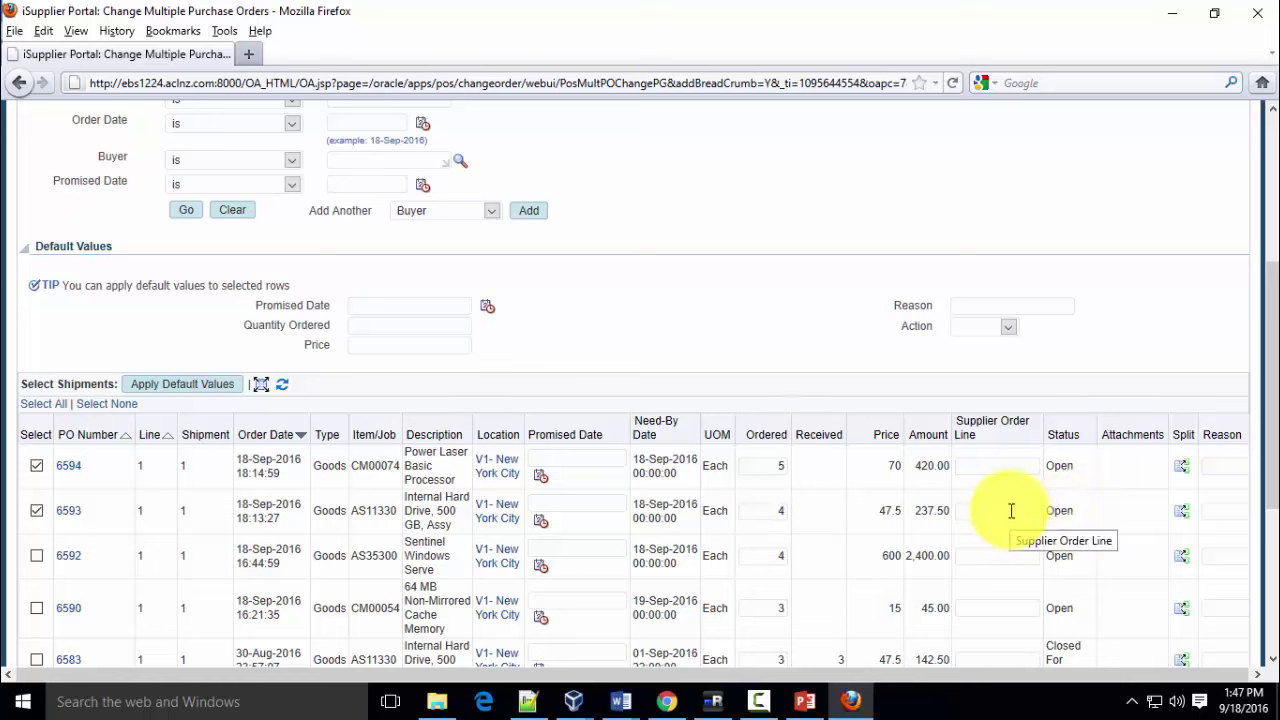
Enter reasons 'Onhand Qty 5' for PO 6594 and 'Onhand Qty 4' for PO 6593
click(1222, 466)
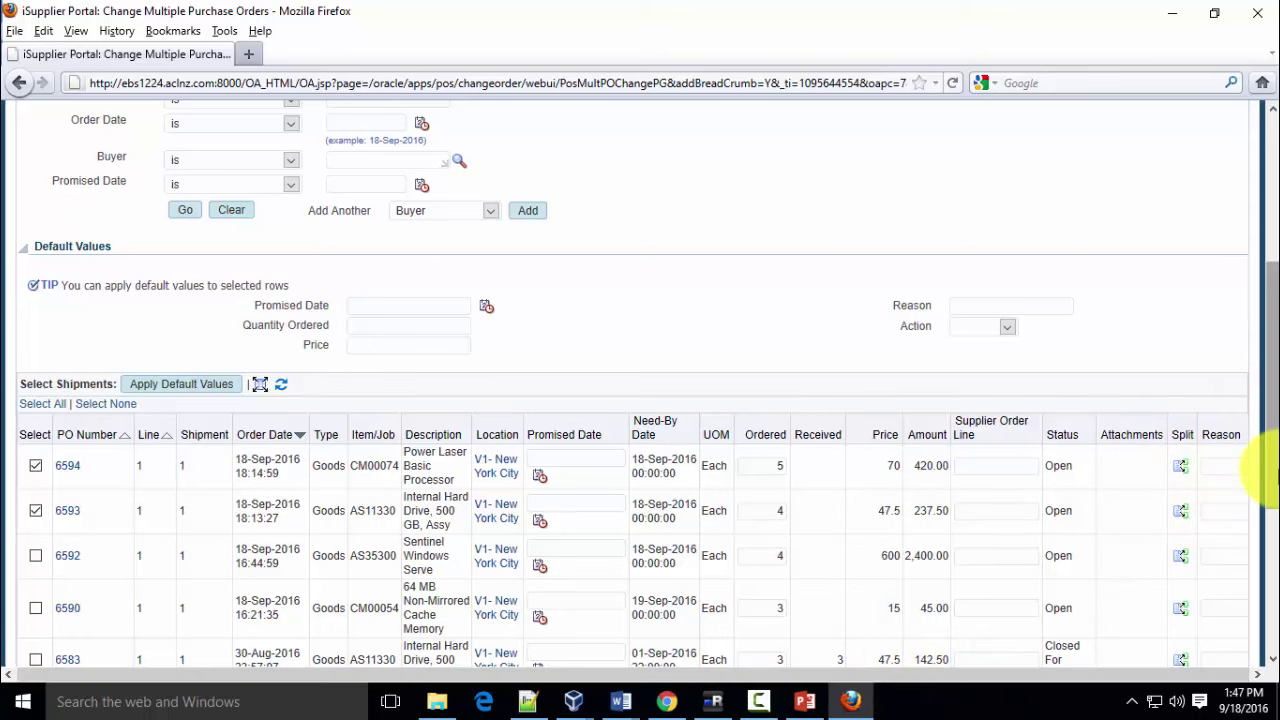
text(Onhand Q)
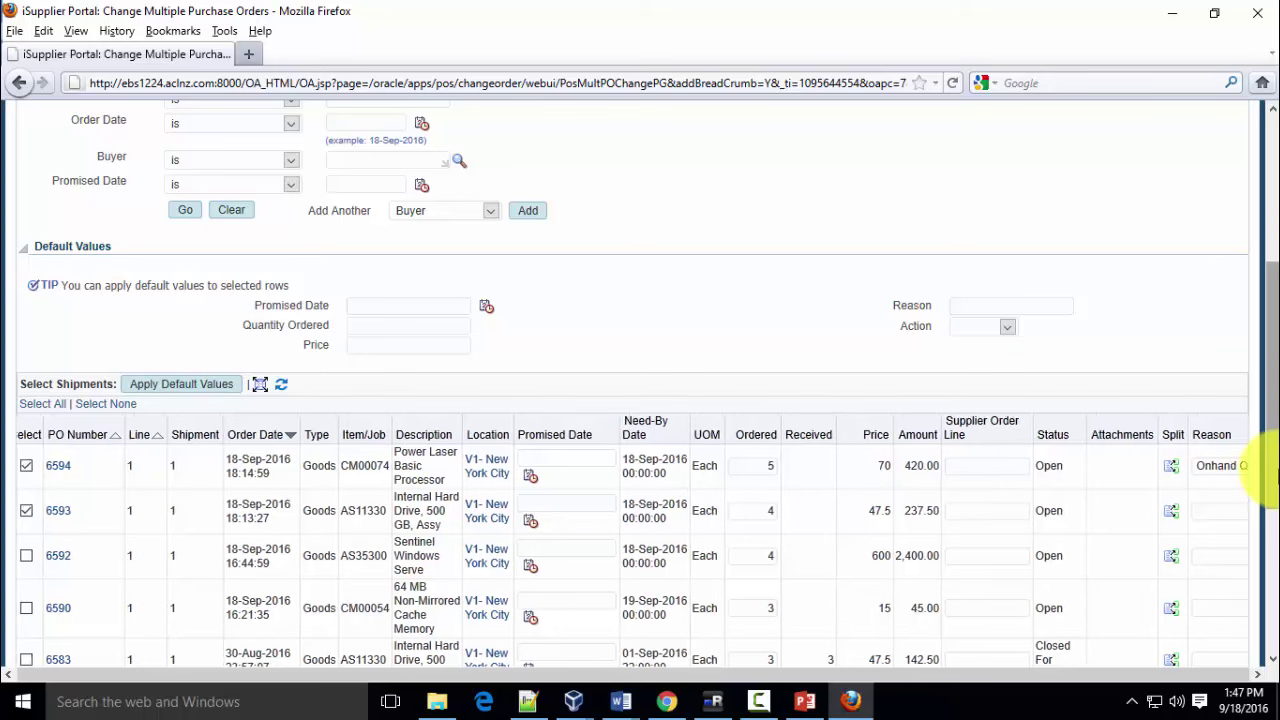
text(ty 5)
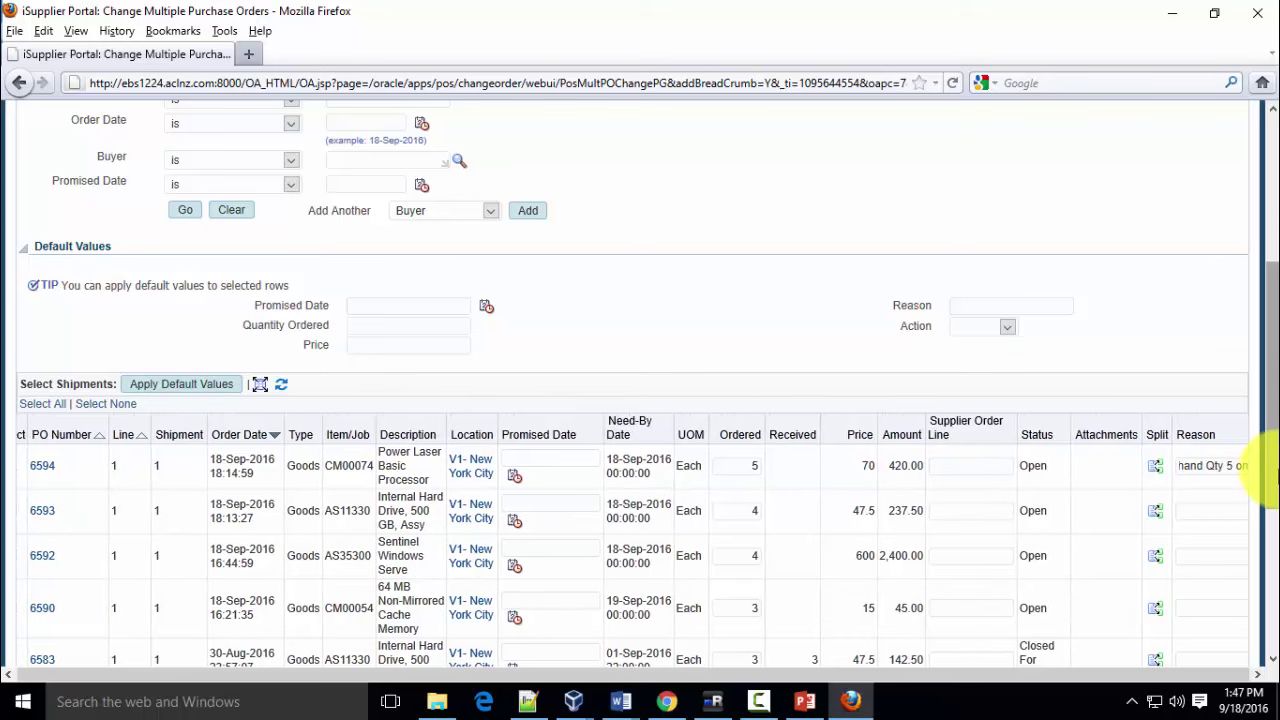
key(ctrl+a)
key(ctrl+c)
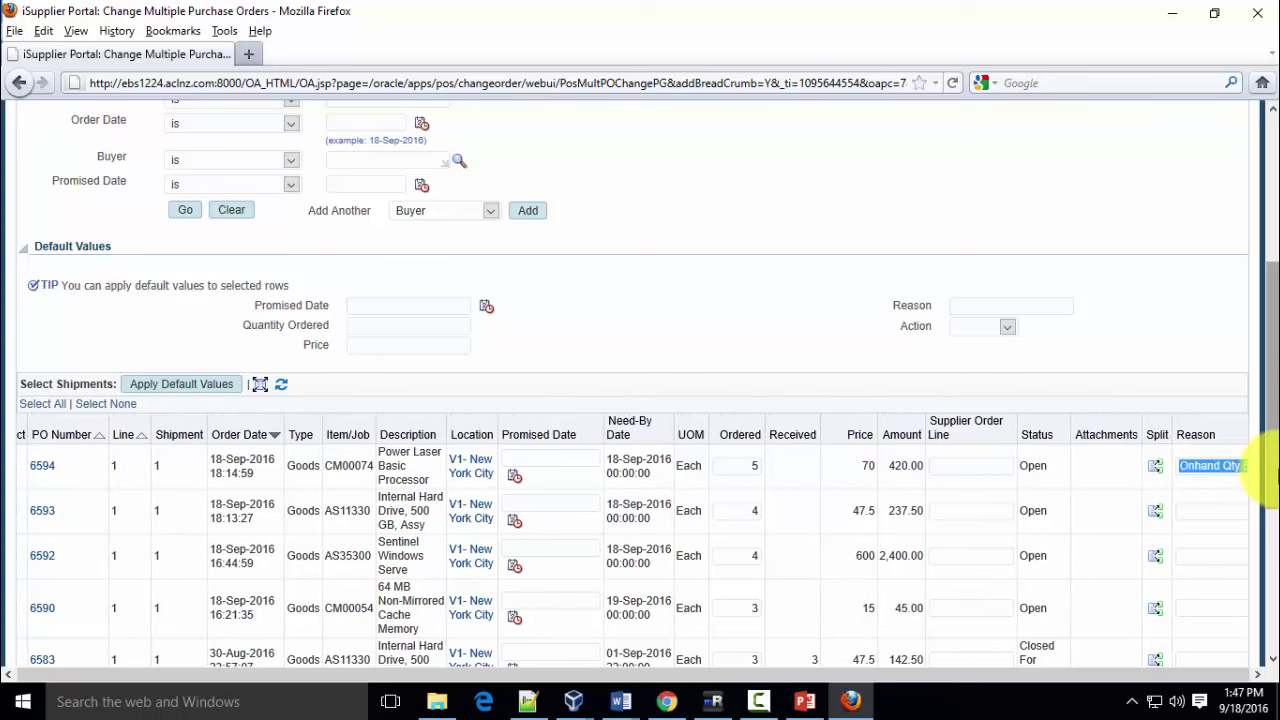
click(1198, 510)
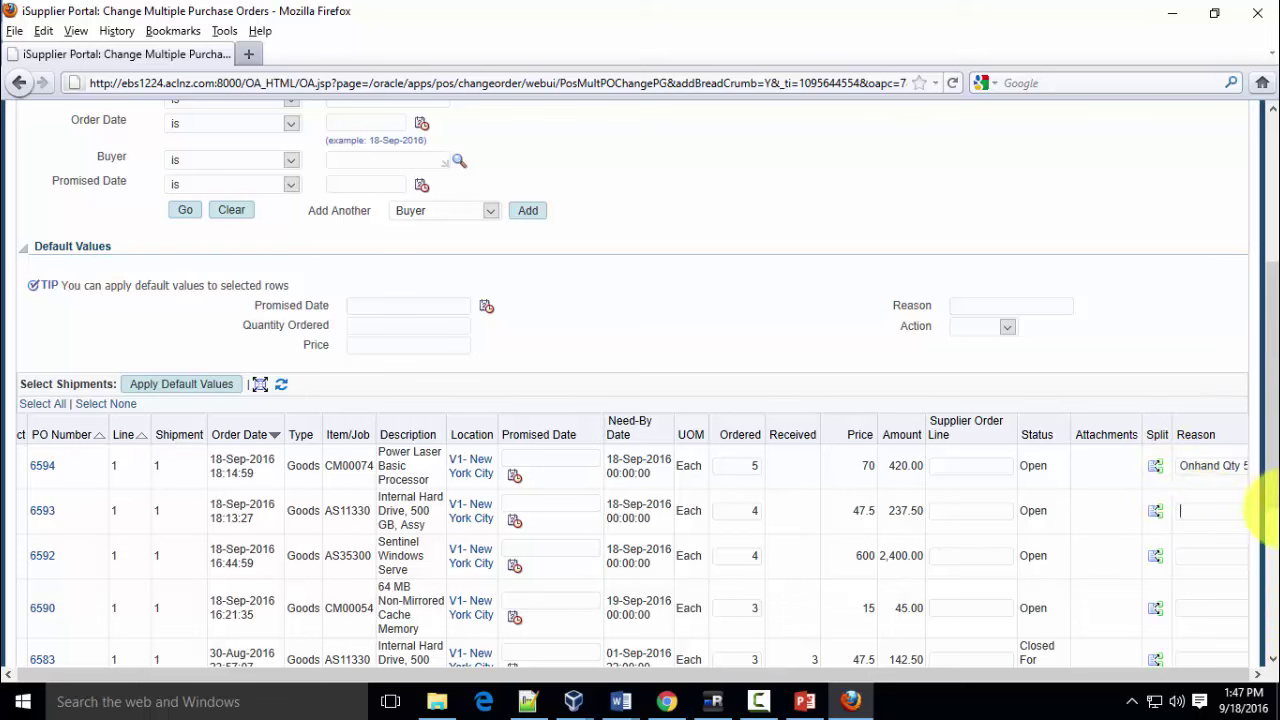
key(ctrl+v)
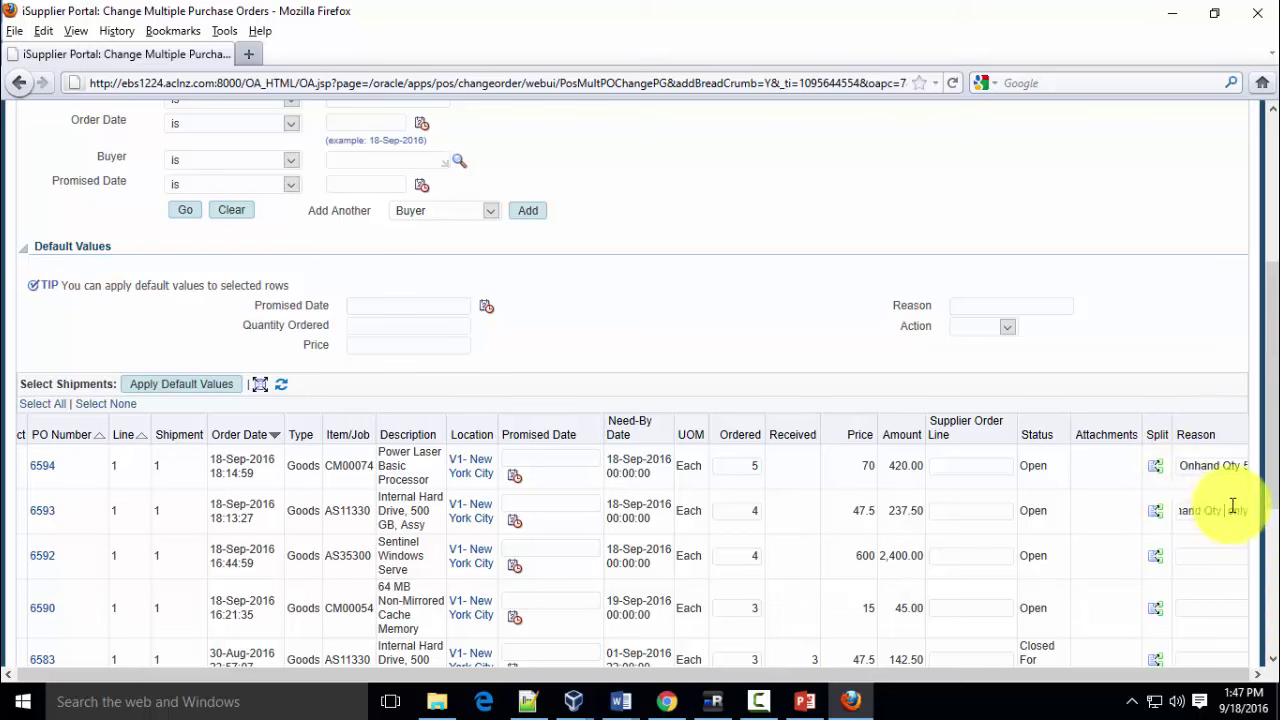
click(1233, 505)
key(BackSpace)
text(4)
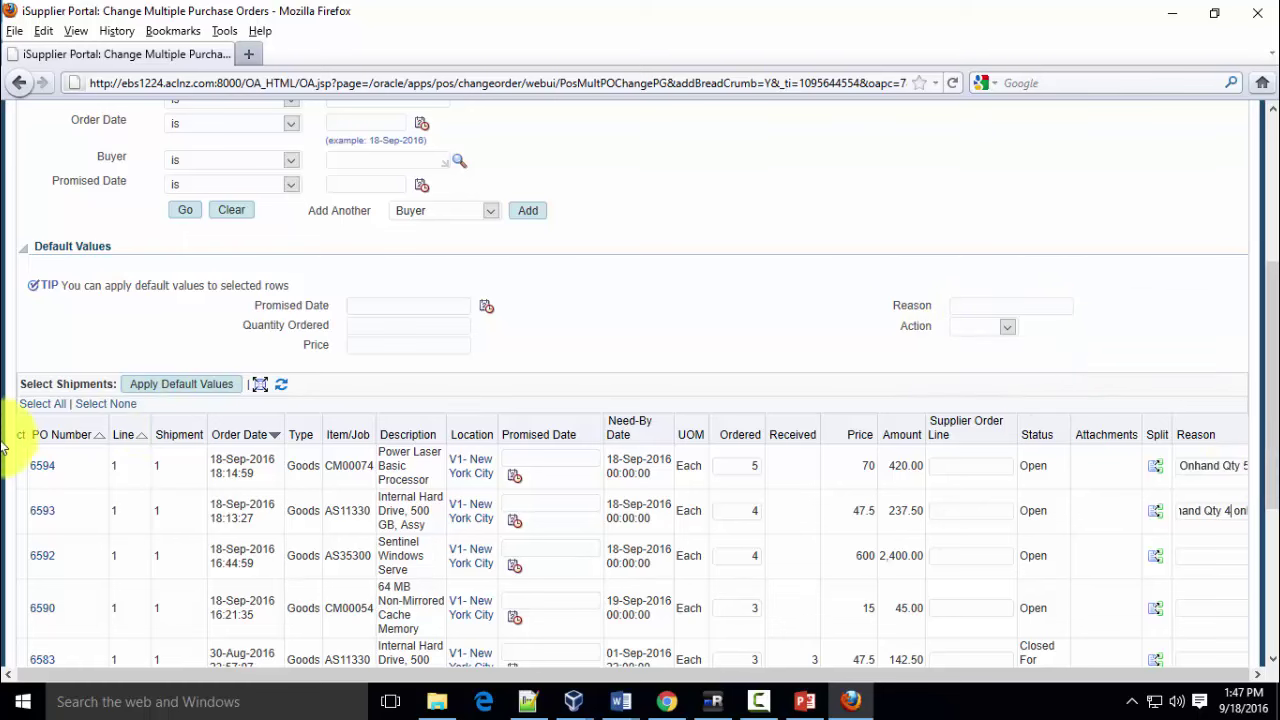
scroll(1069, 305, down, 5)
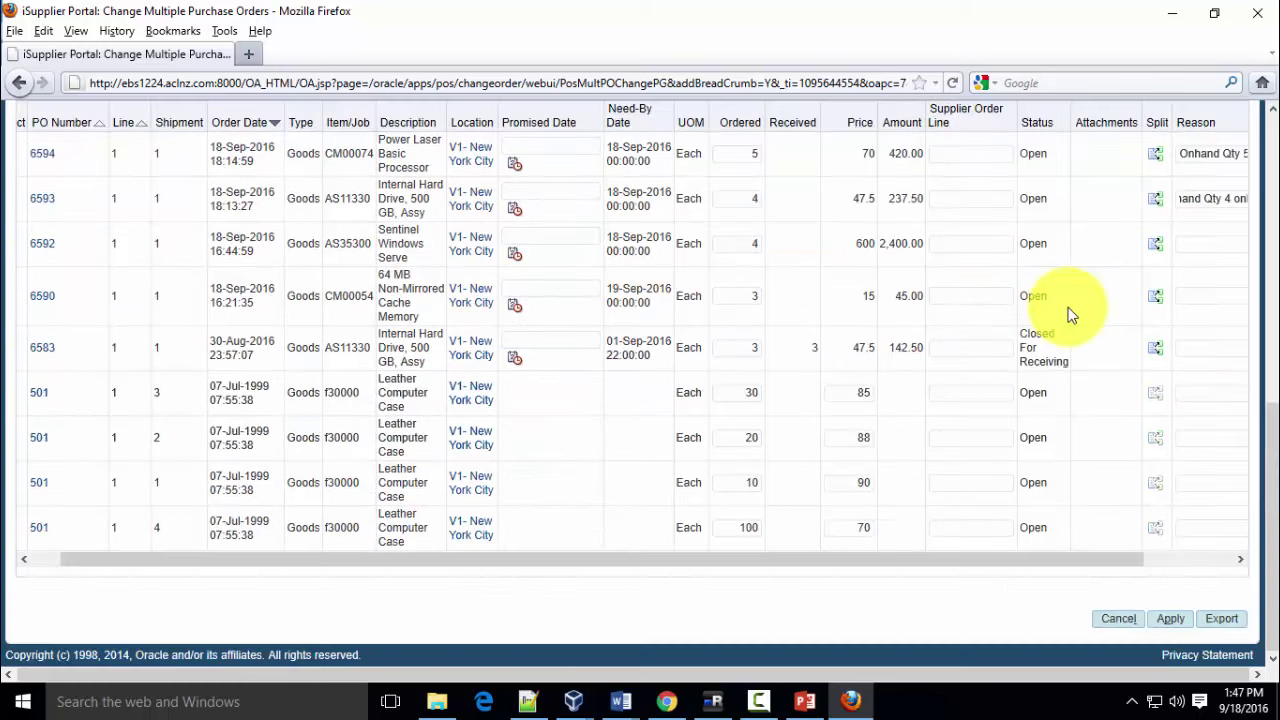
Submit the quantity changes, which fails because no change action is selected
click(1173, 620)
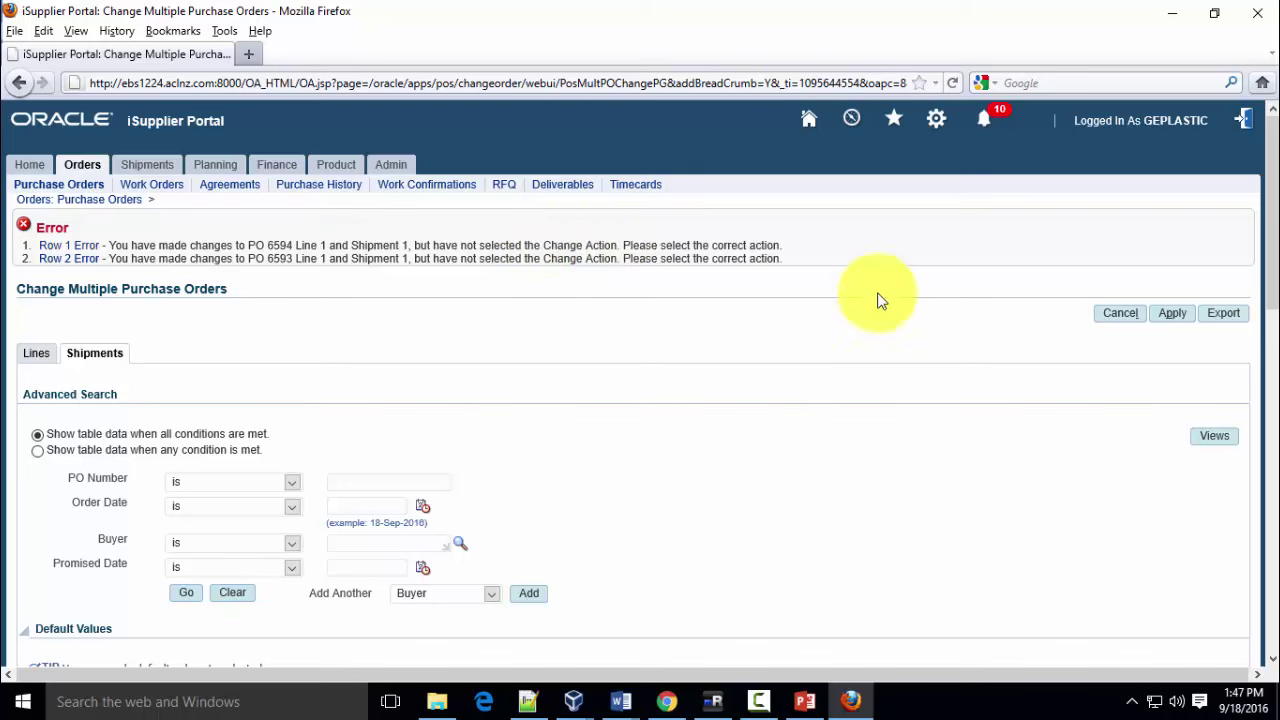
scroll(985, 406, down, 5)
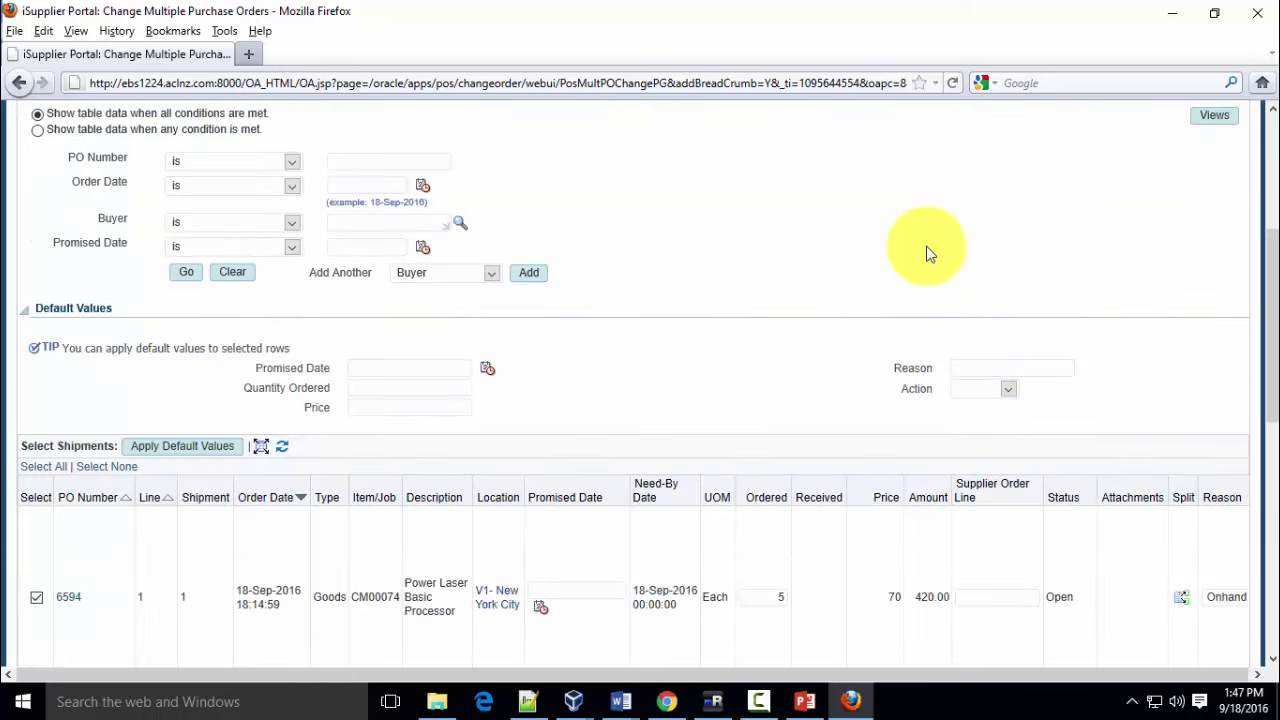
scroll(926, 247, down, 2)
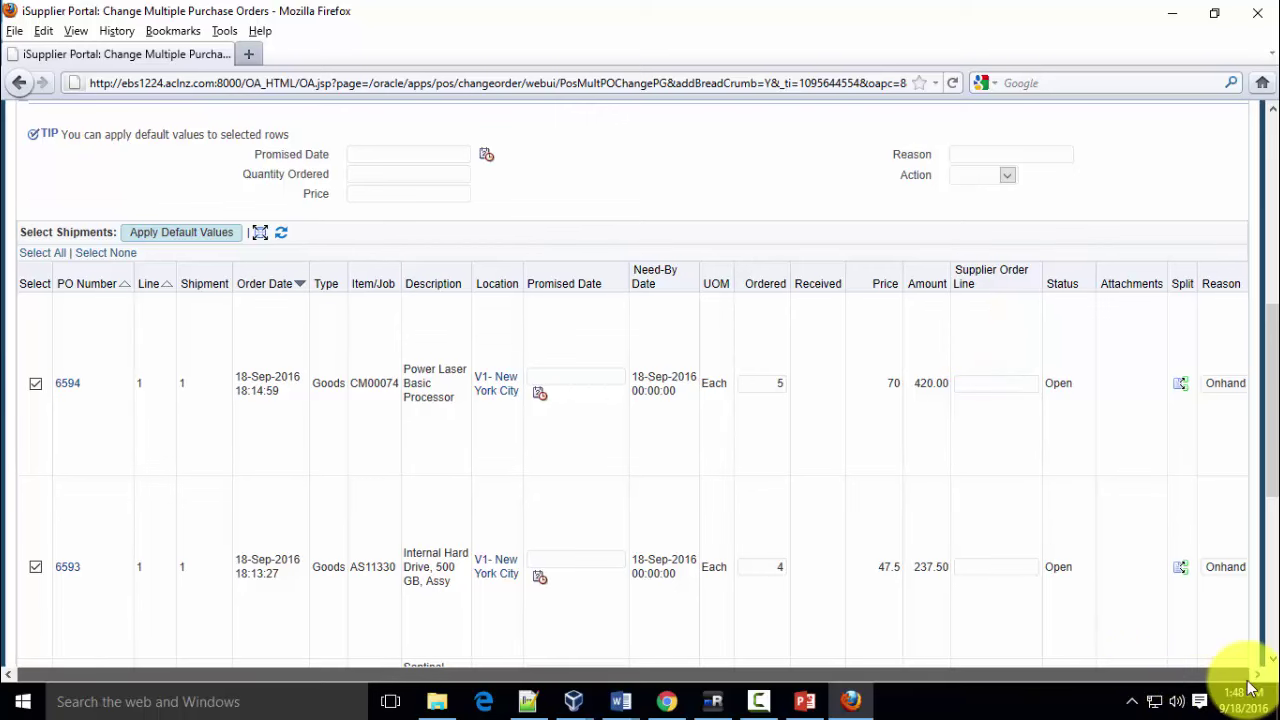
Choose Change as the default action and resubmit, returning to the Default Values section
click(1008, 176)
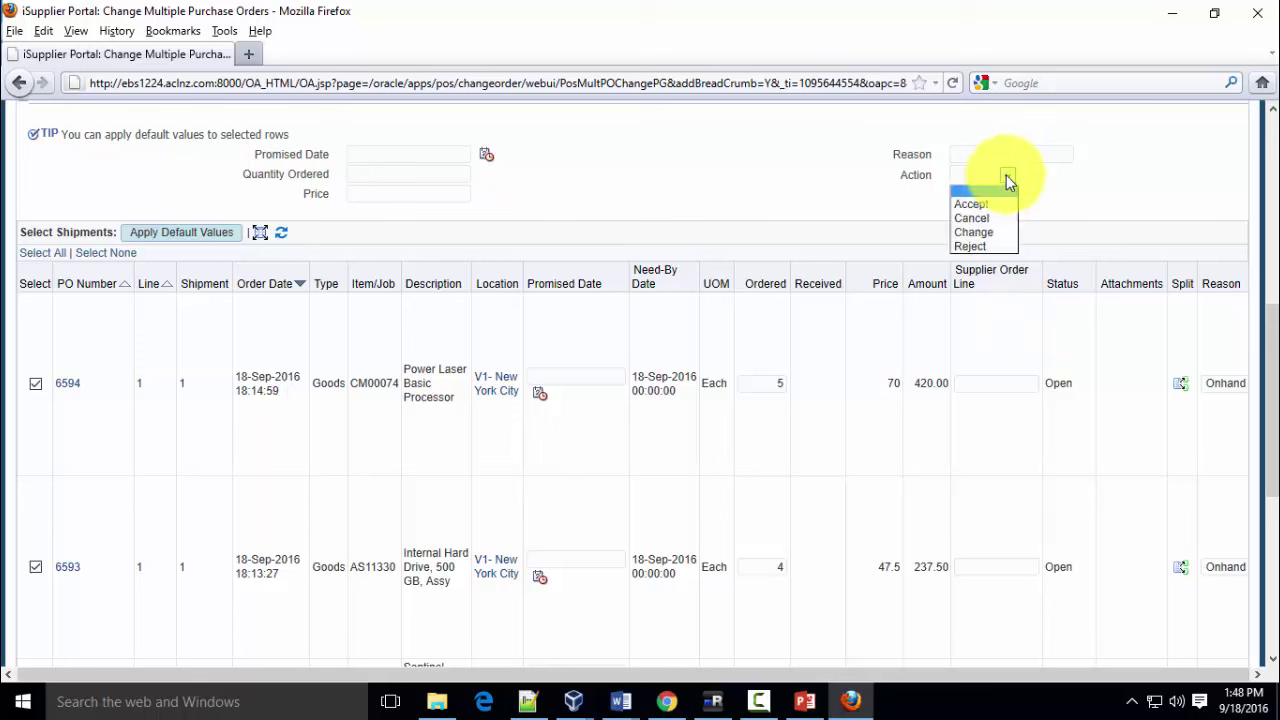
click(999, 234)
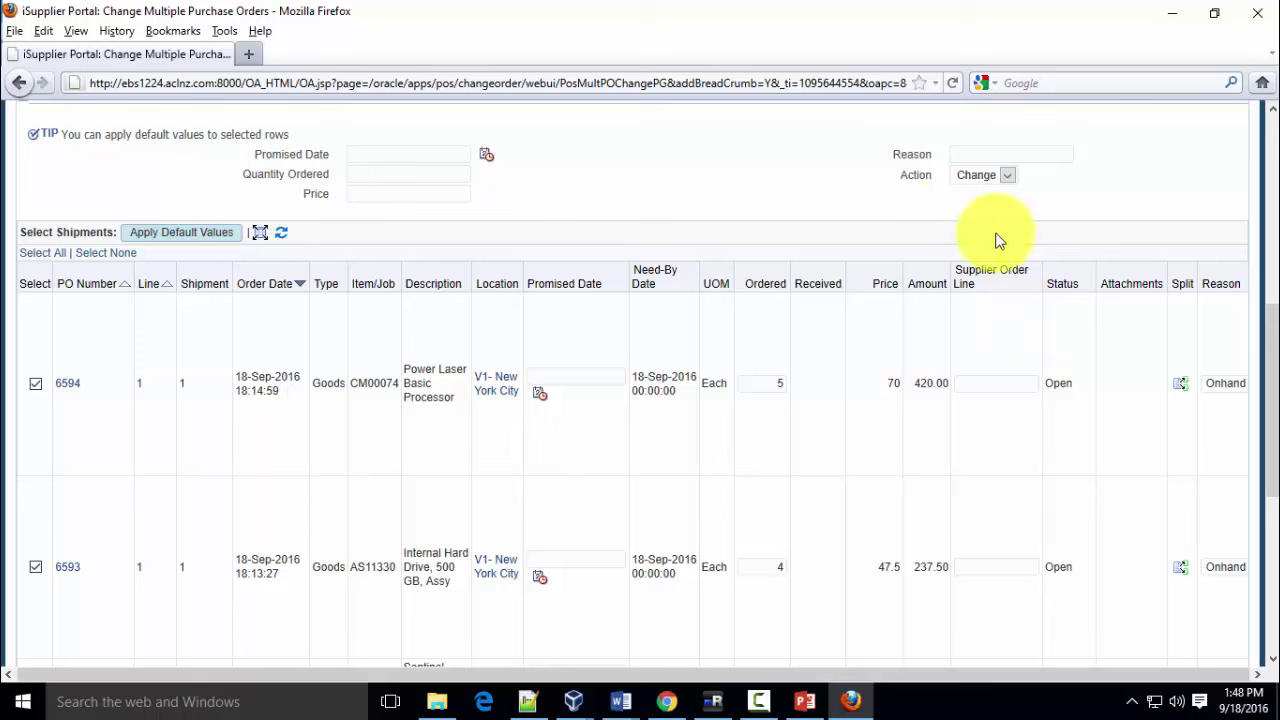
scroll(1090, 372, down, 5)
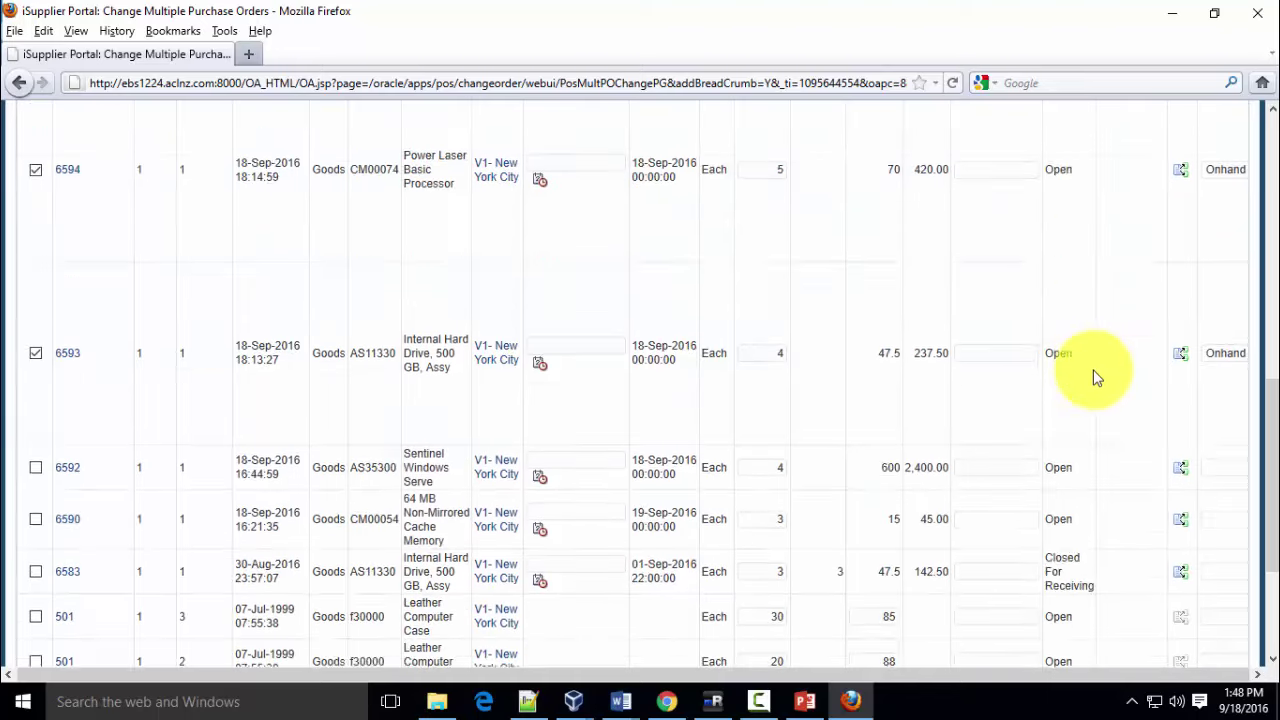
click(1170, 630)
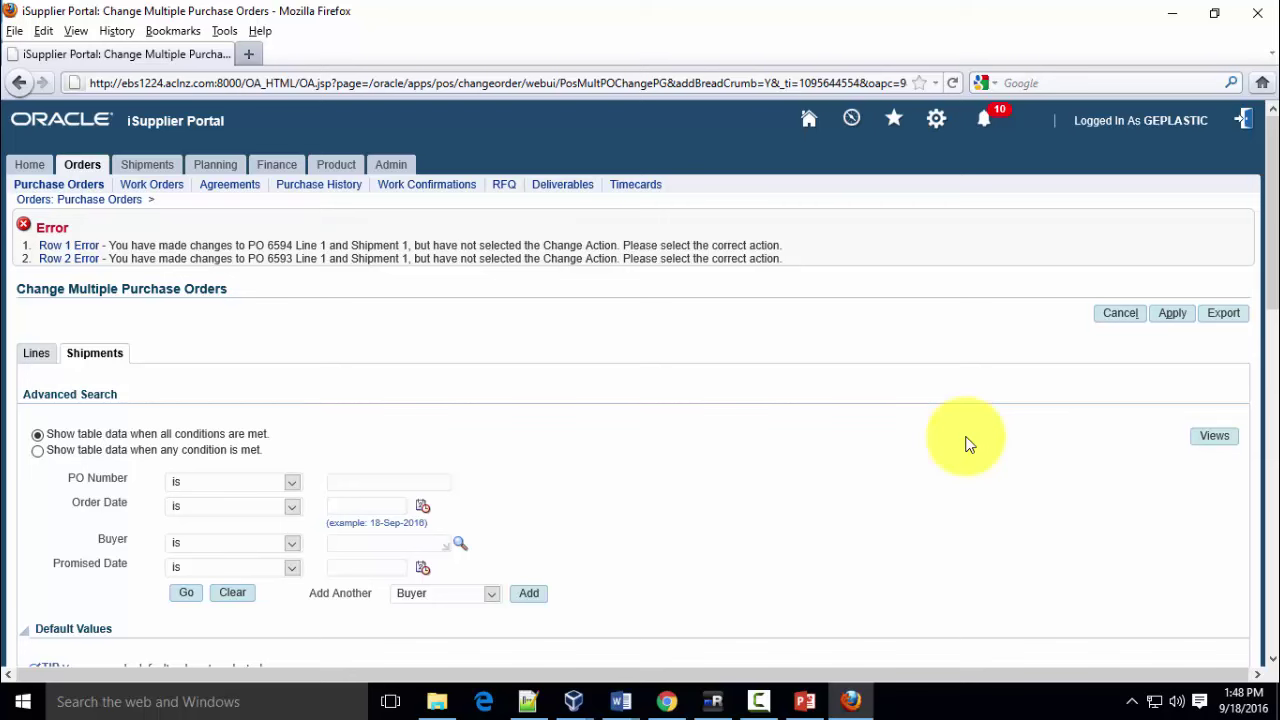
scroll(968, 435, down, 5)
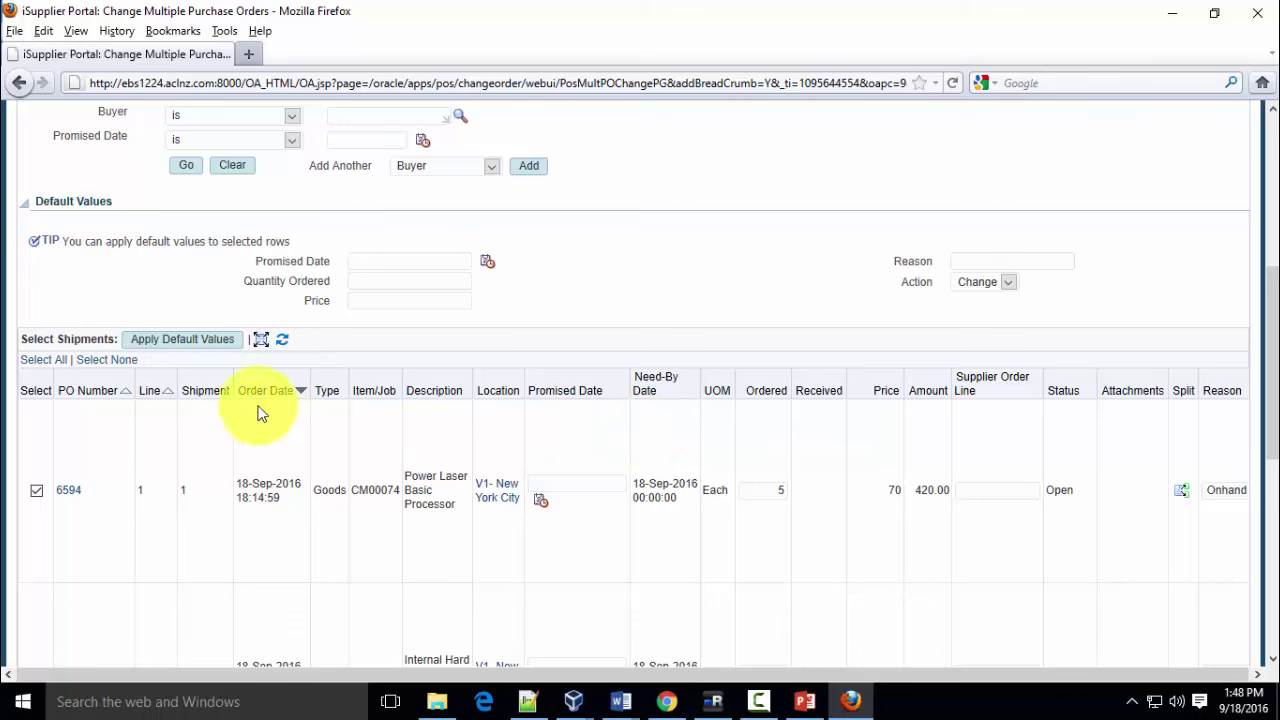
scroll(343, 366, up, 2)
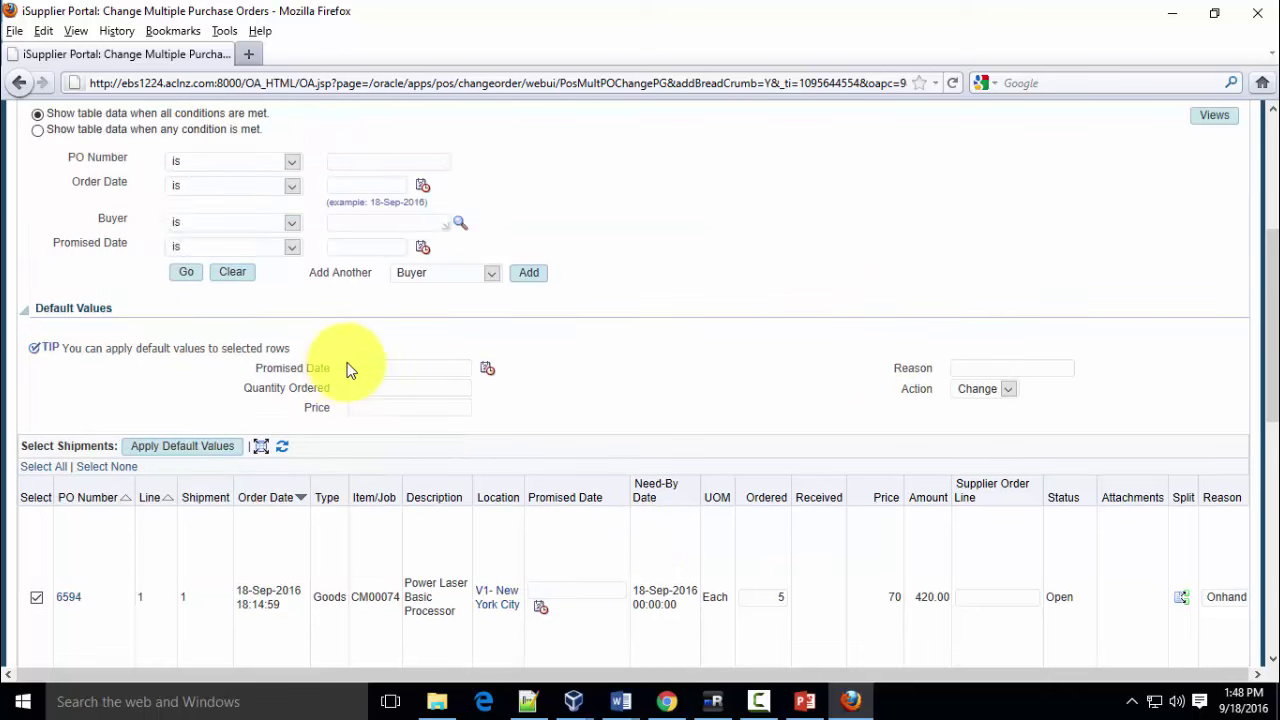
Apply the default Change action to both shipments and submit the change requests for 6594 and 6593
click(167, 447)
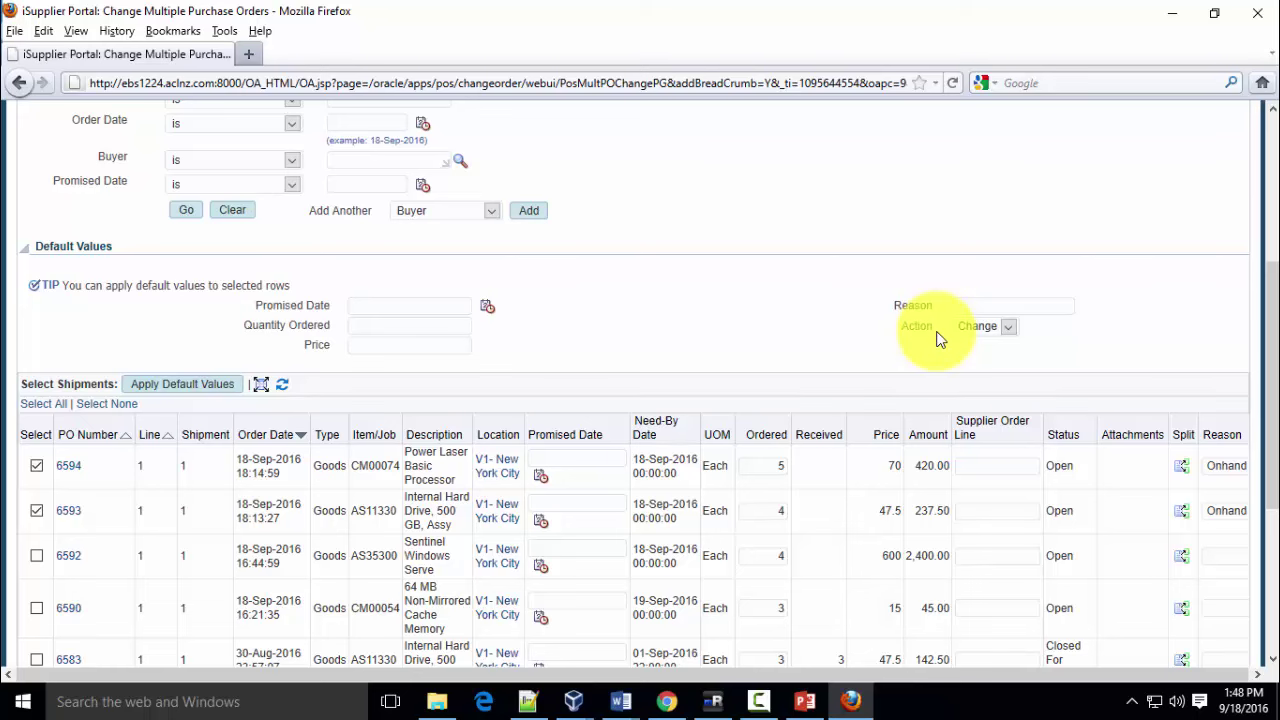
scroll(940, 340, down, 5)
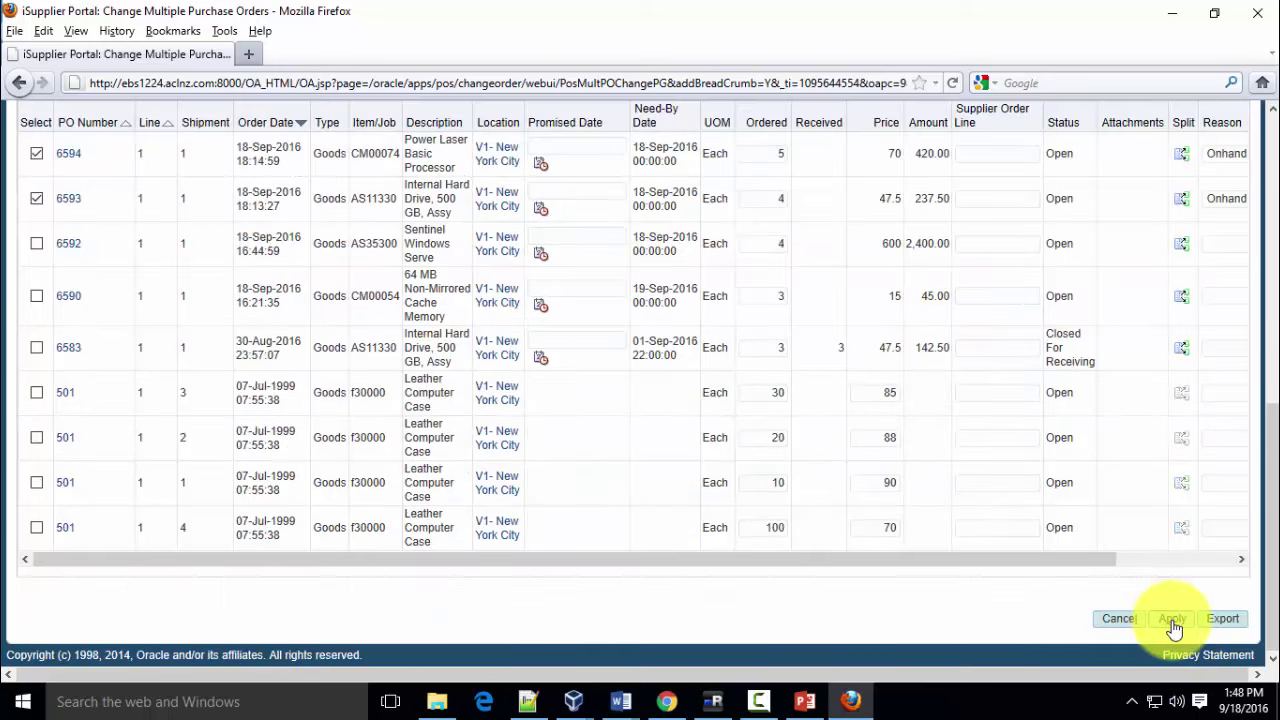
click(1171, 619)
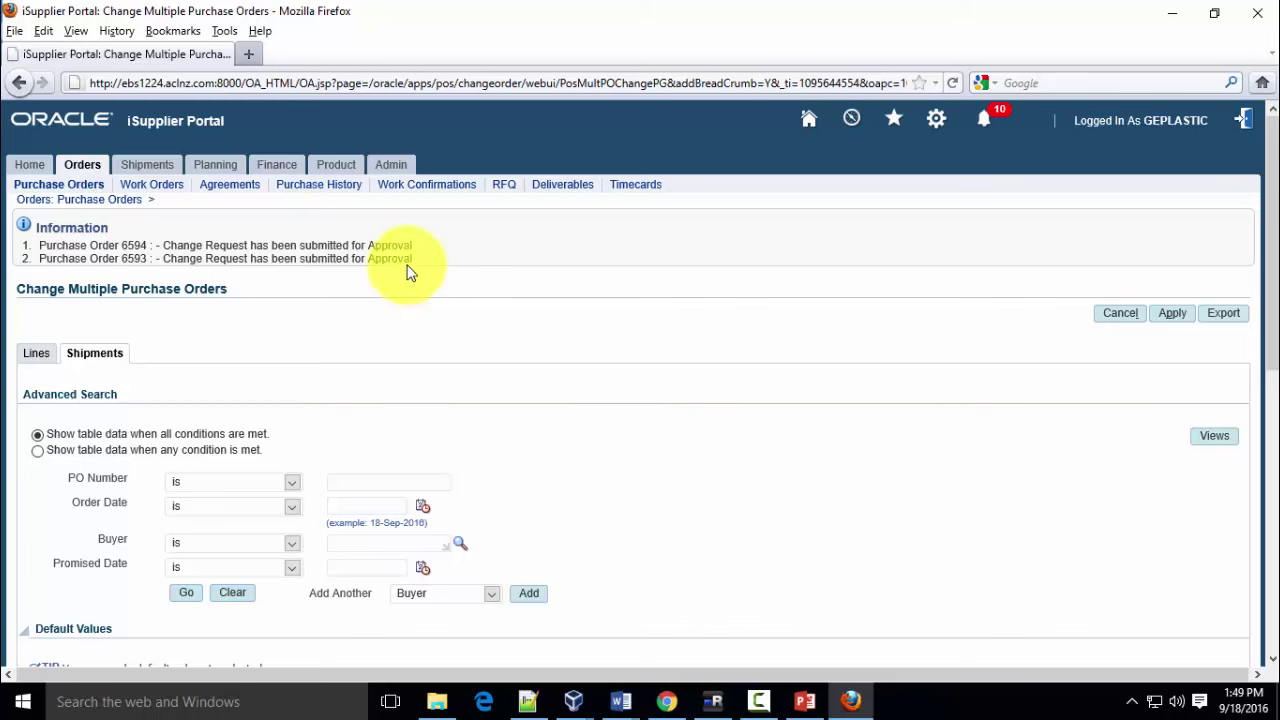
scroll(811, 346, down, 4)
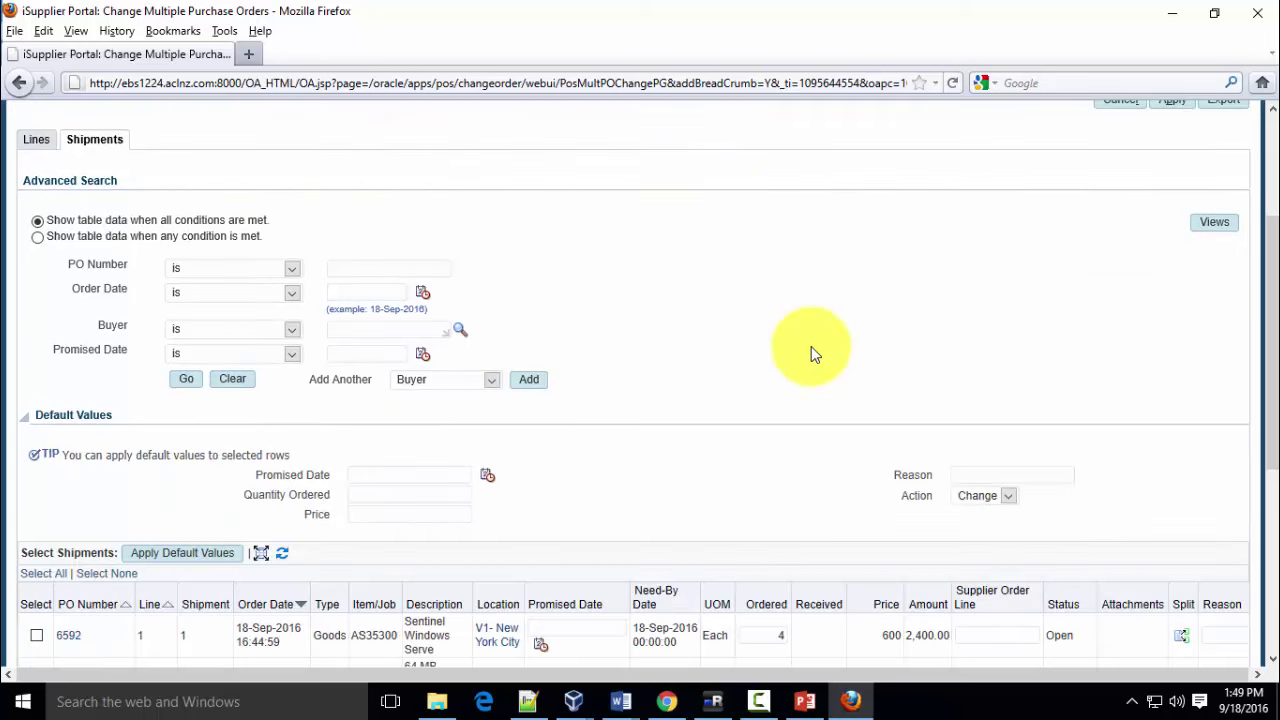
scroll(811, 346, down, 2)
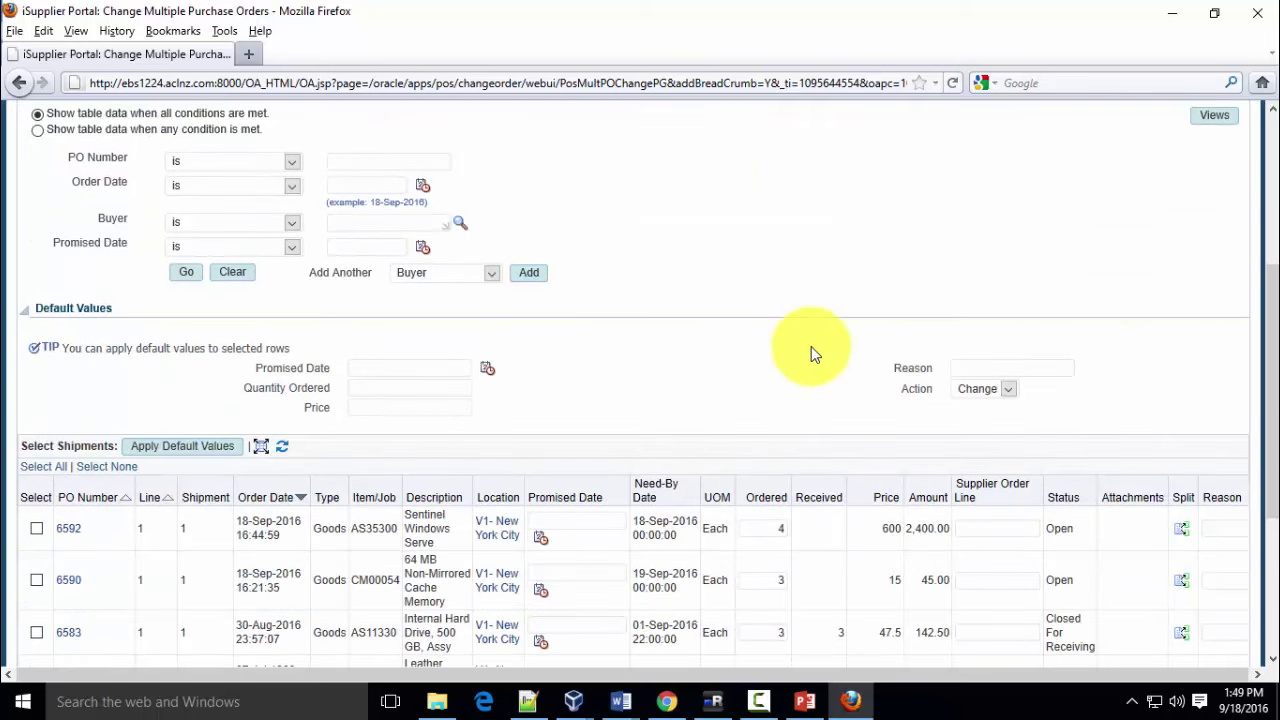
scroll(811, 346, up, 6)
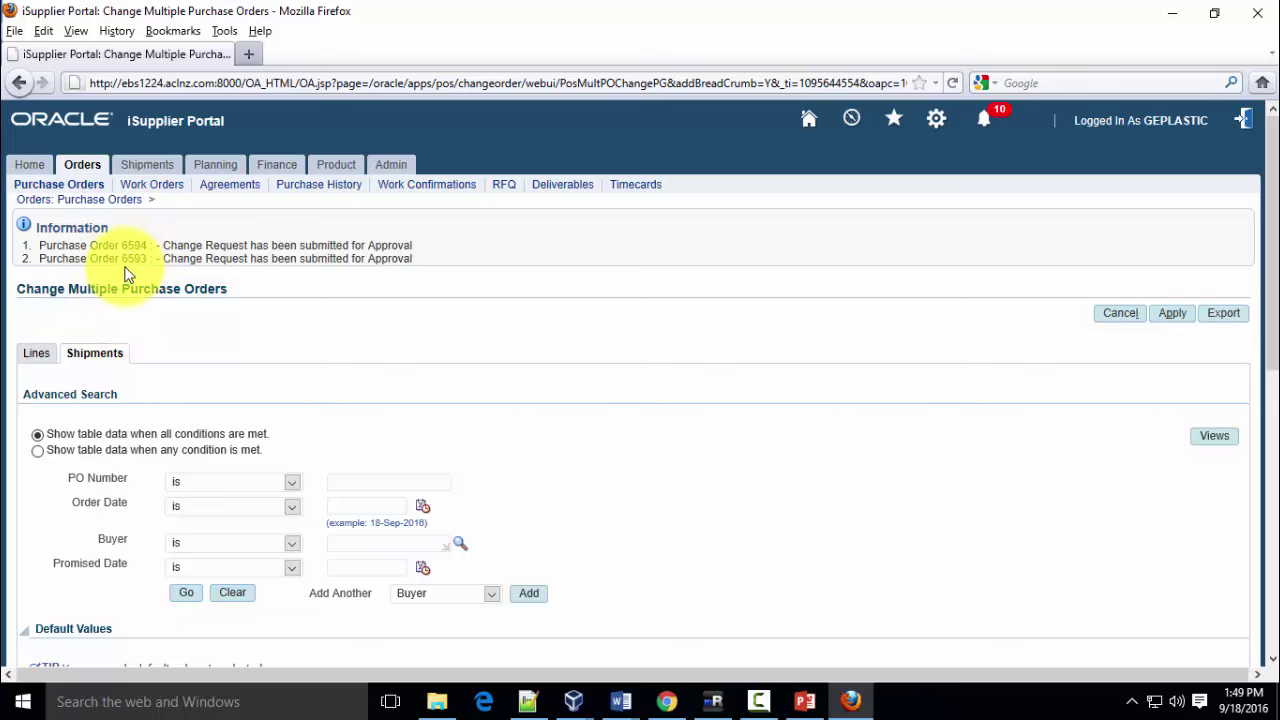
Check the Notepad++ notes and sign out of the supplier session
click(528, 703)
click(528, 703)
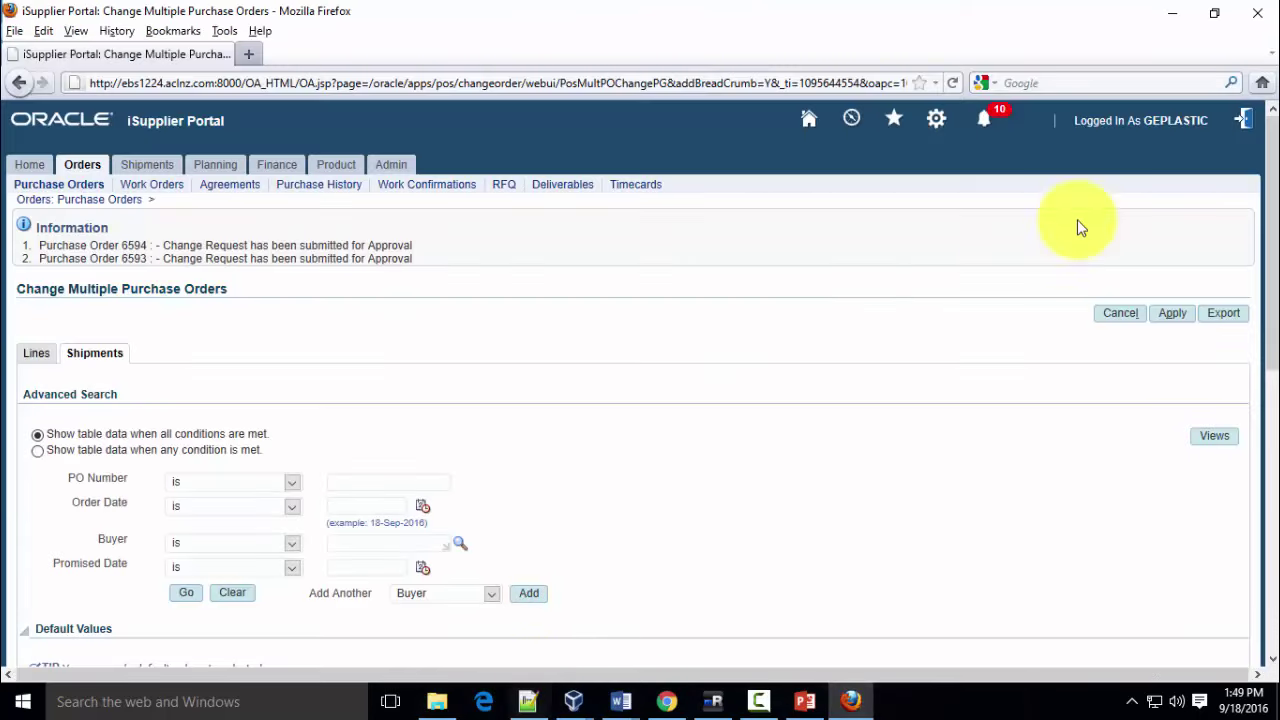
click(1247, 128)
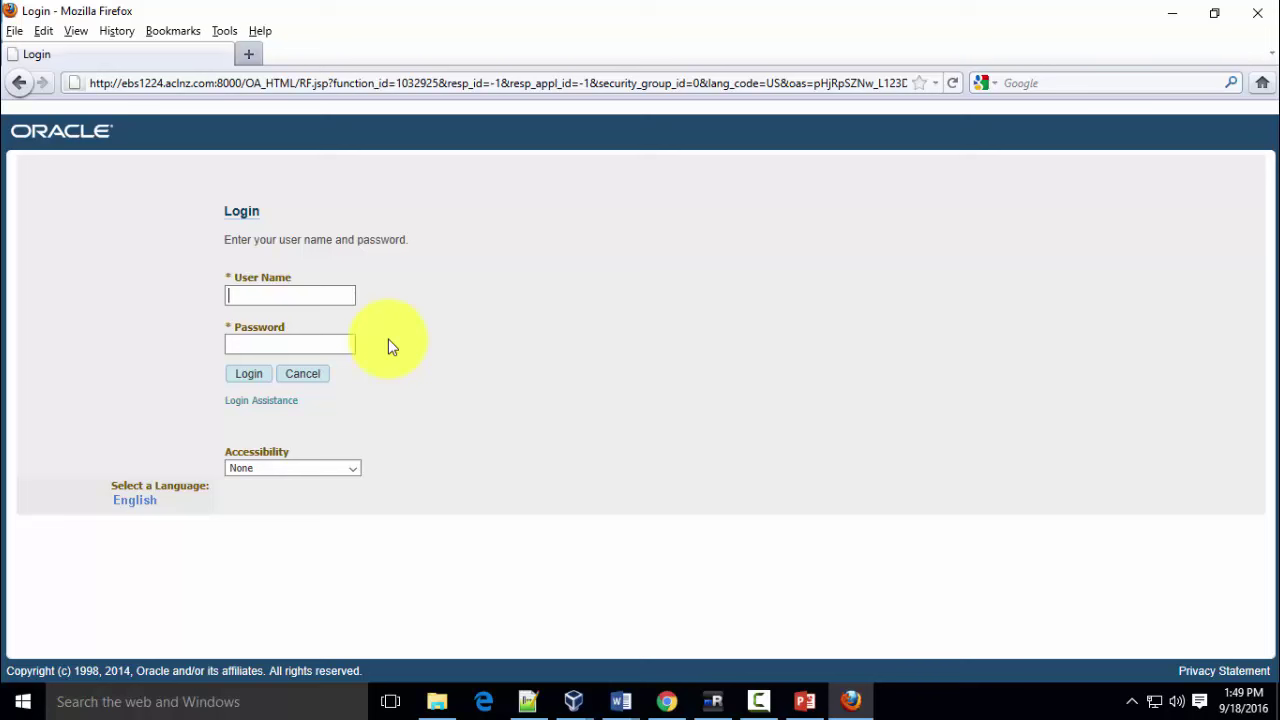
Log in with the buyer's user name and password
text(cbaker)
key(Tab)
text(welcome)
key(Return)
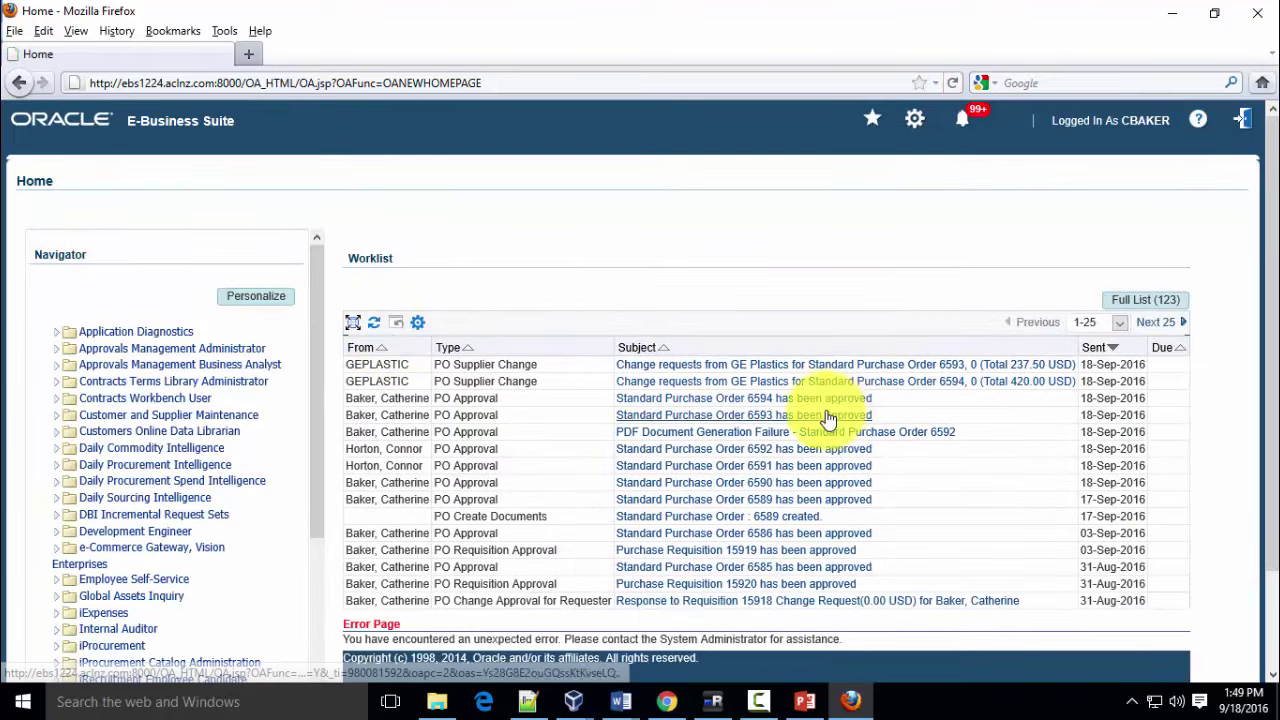
Accept GE Plastics' quantity change for PO 6593 and reject its change for PO 6594
click(875, 380)
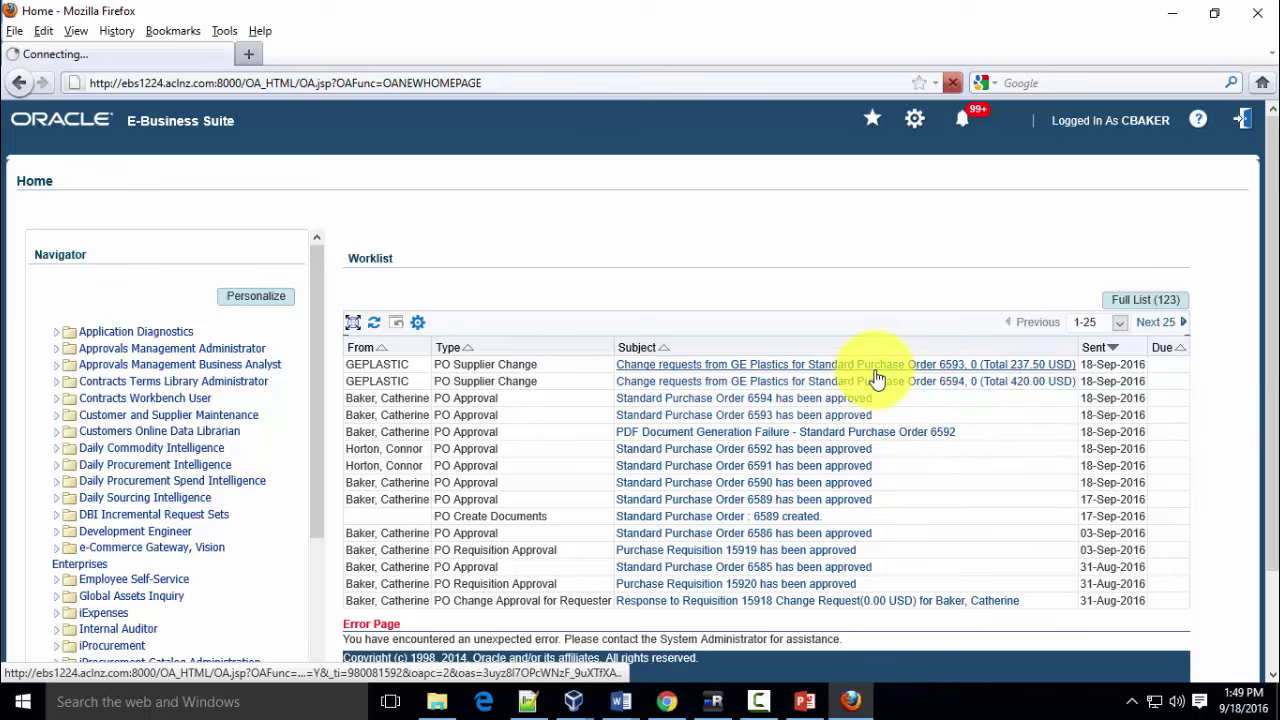
click(886, 366)
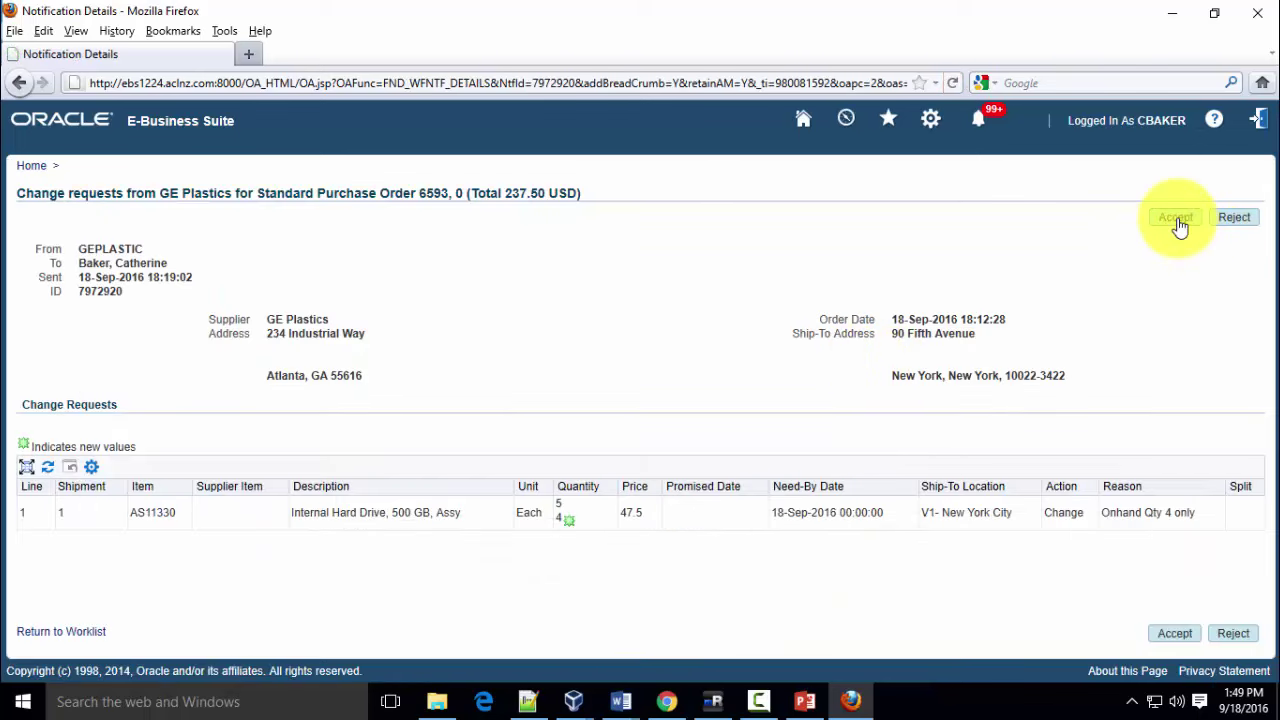
click(1240, 222)
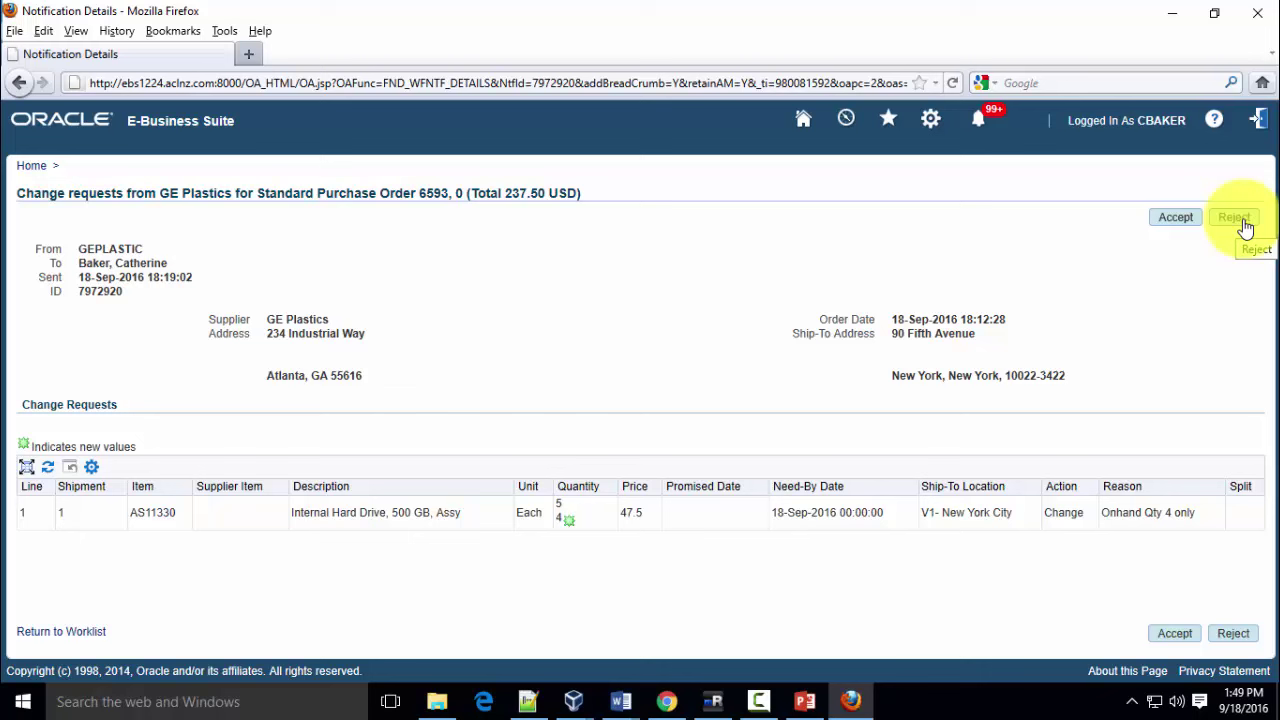
click(1170, 228)
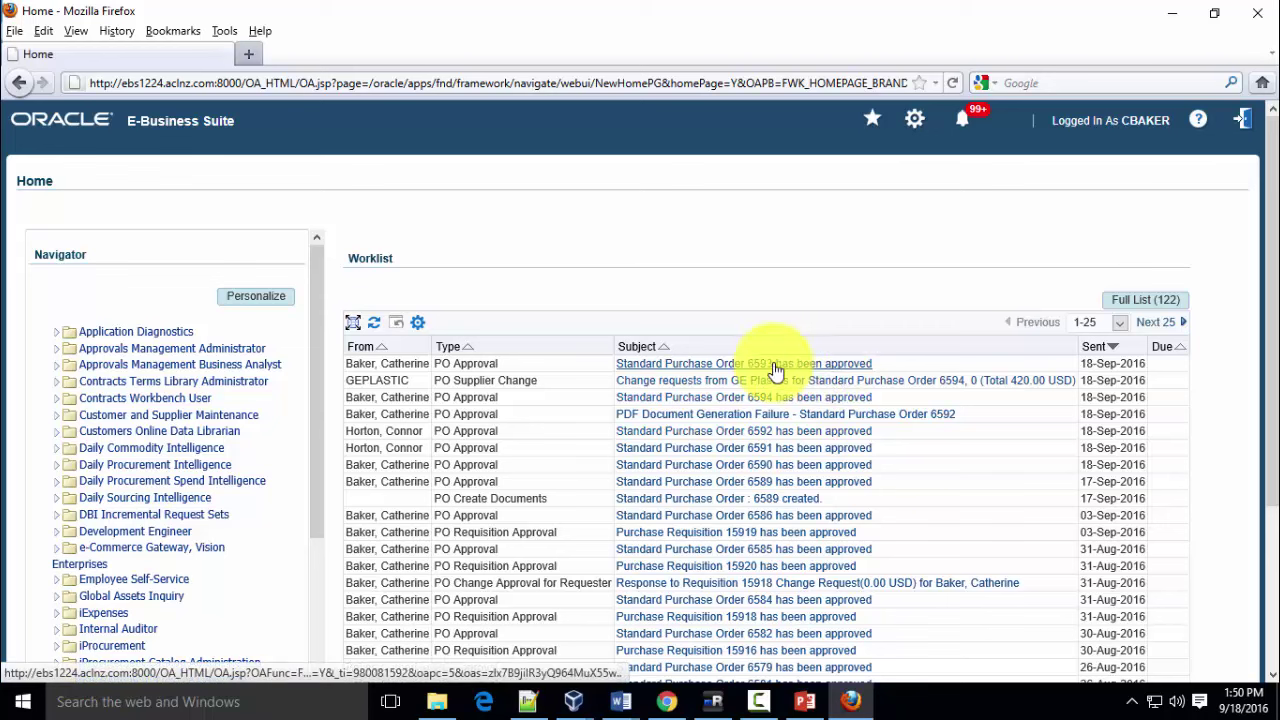
click(908, 381)
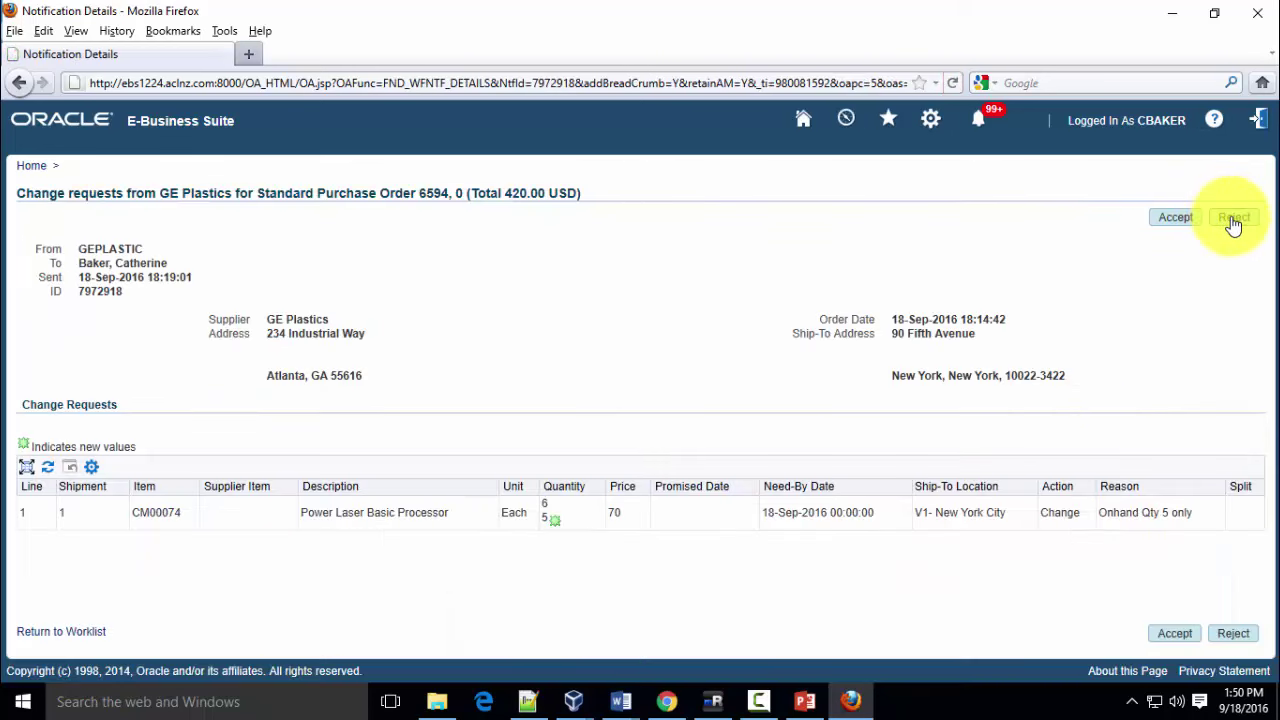
click(1233, 219)
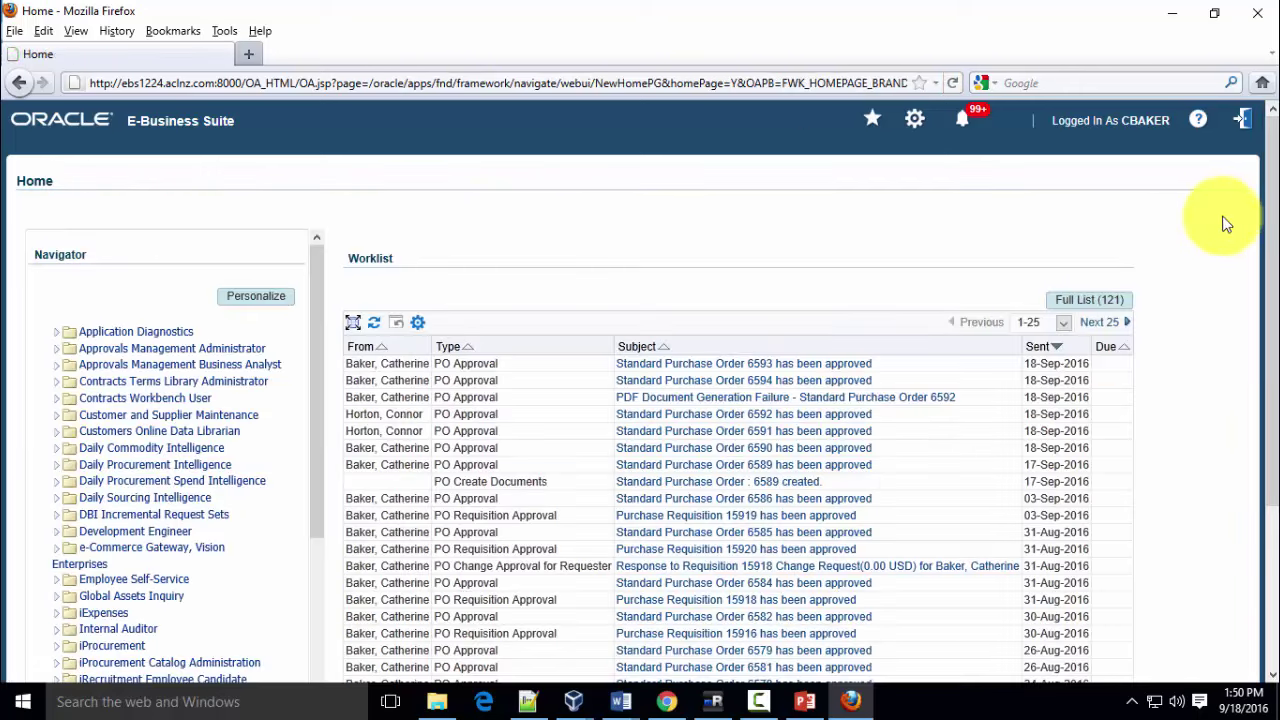
Sign out of the buyer session and log in with the supplier's username and password
click(1243, 124)
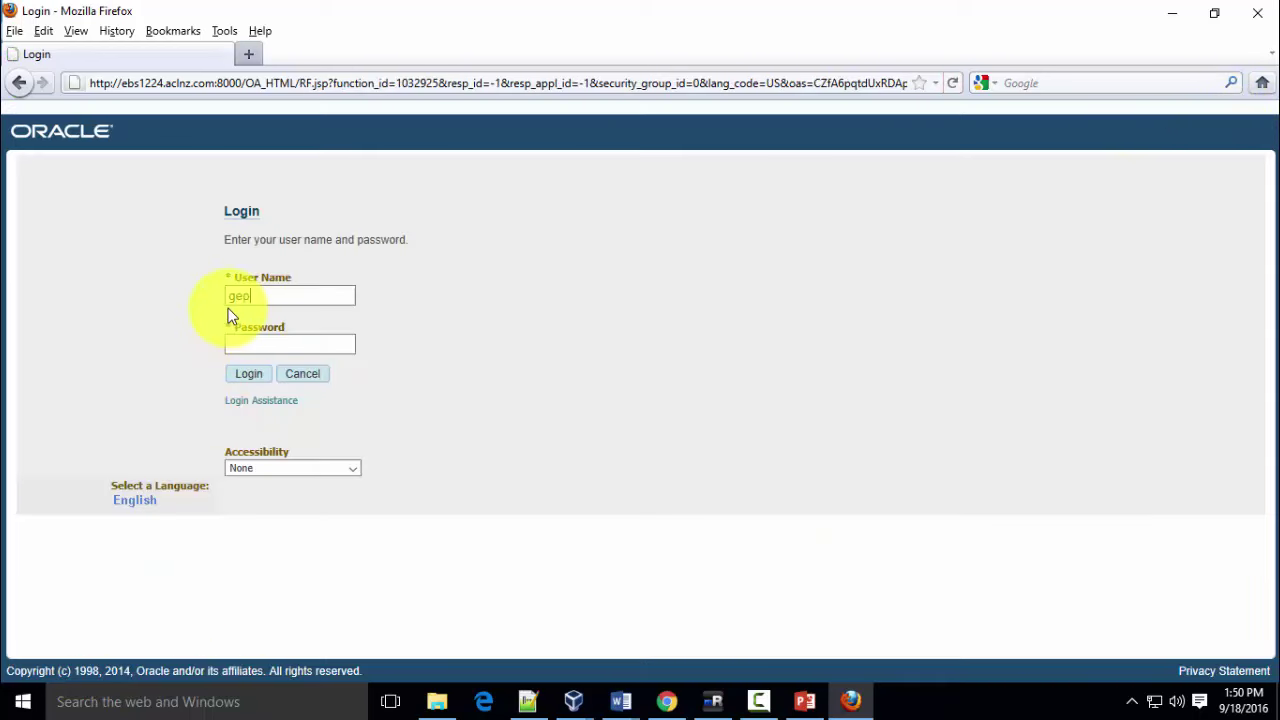
text(geplastic)
key(Tab)
text(welcome)
key(Return)
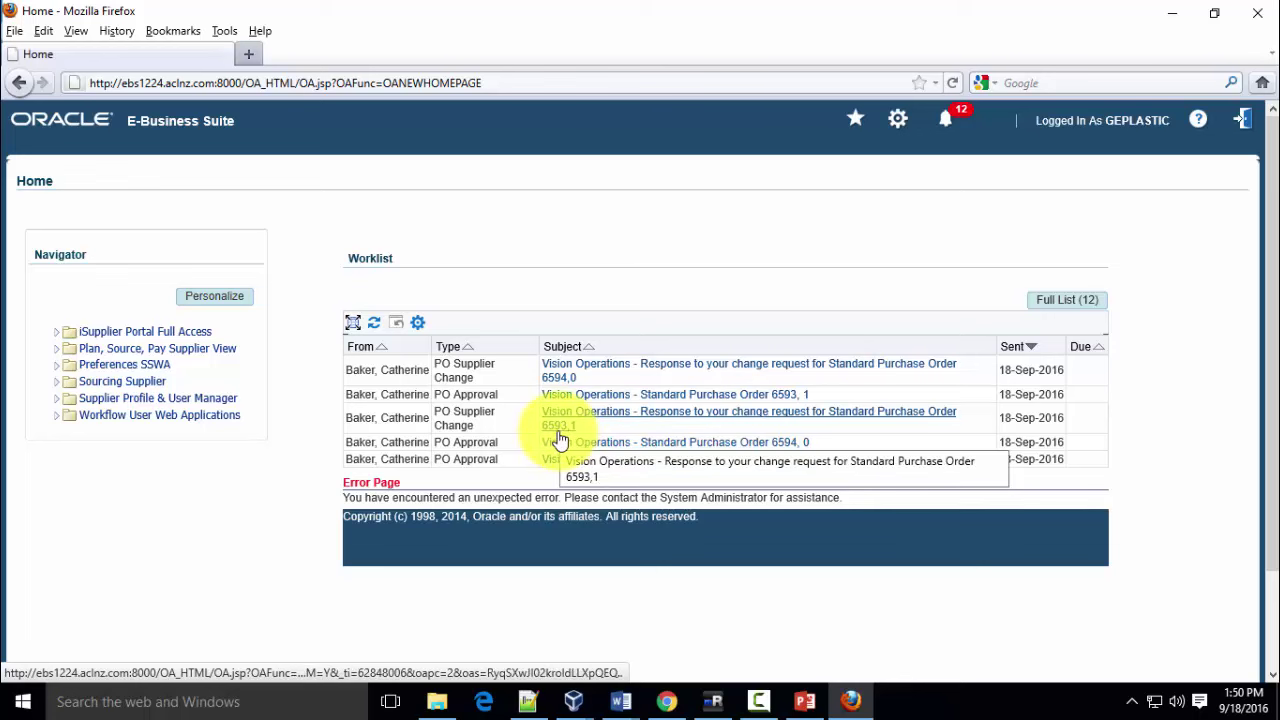
Open the PO 6593 change-request response and confirm it was Accepted
click(714, 420)
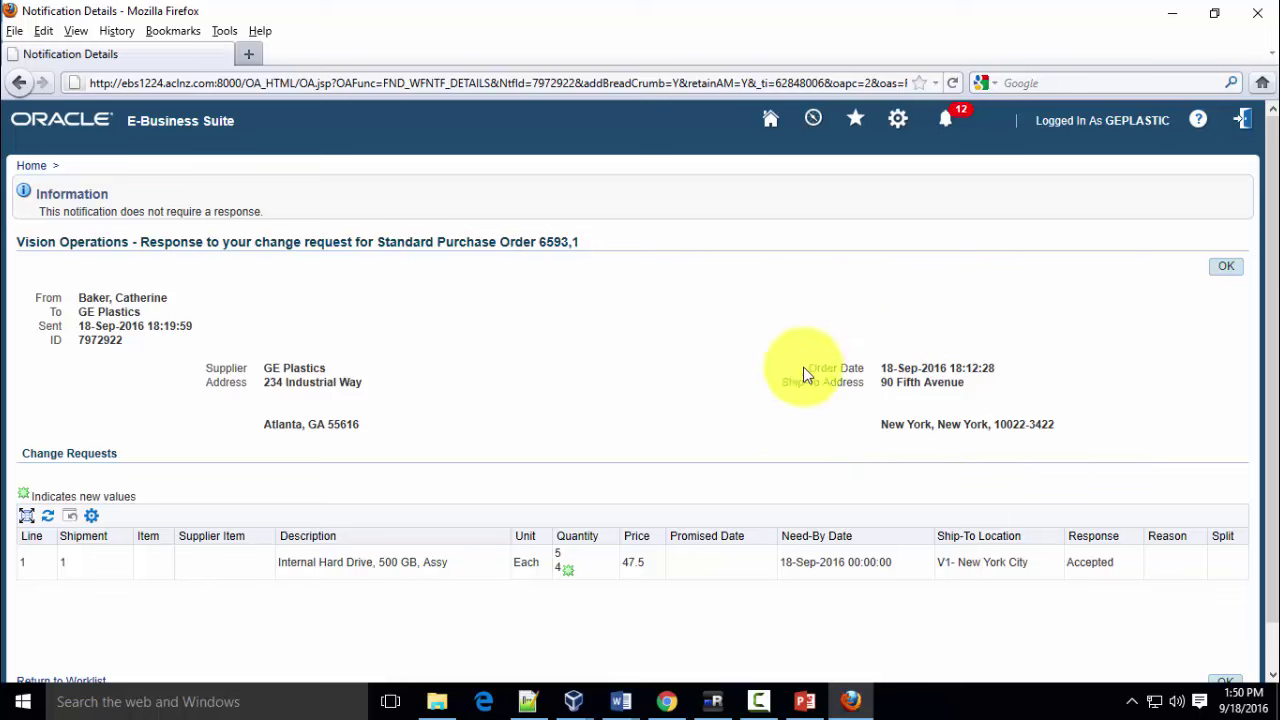
double_click(1078, 564)
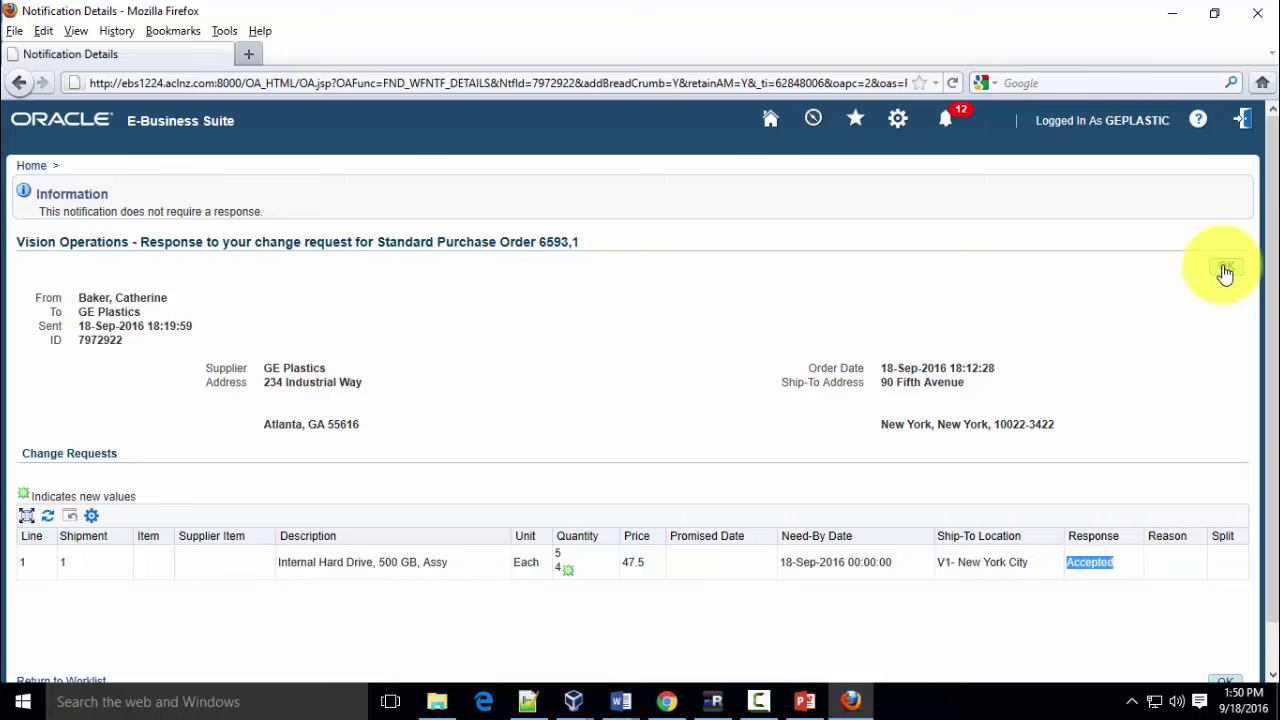
click(31, 167)
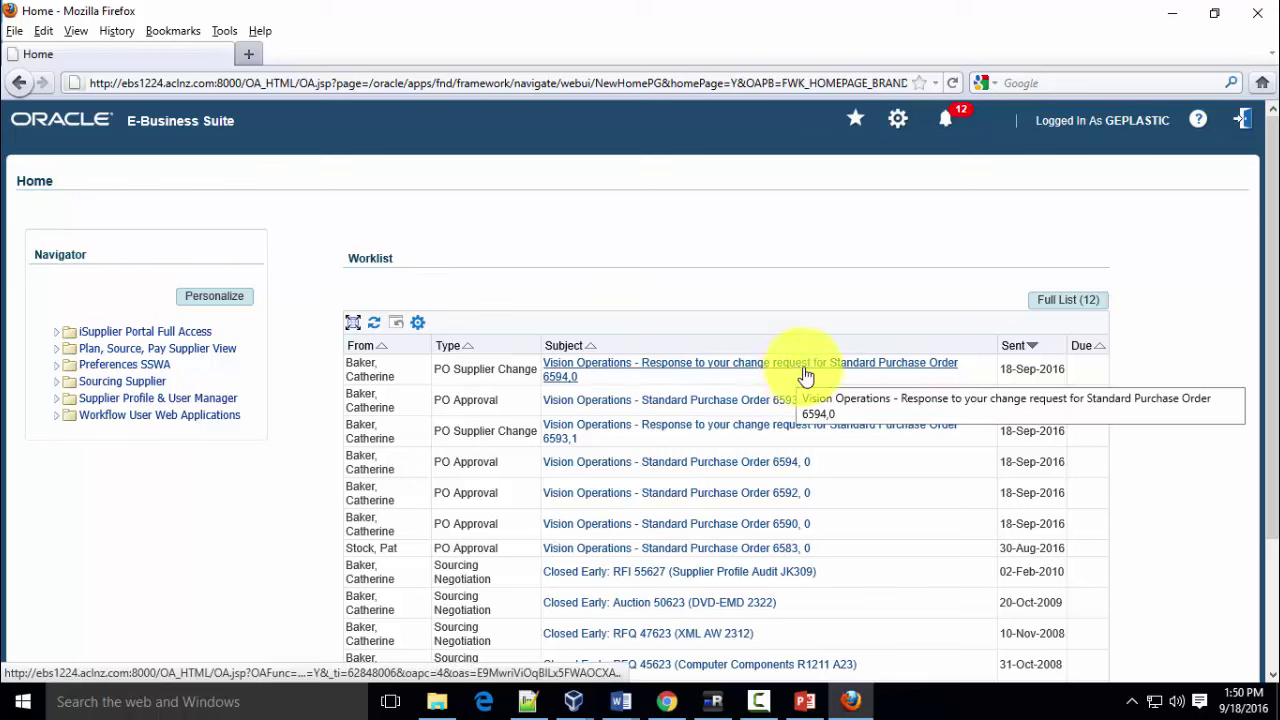
Check the PO 6594 response shows the change was rejected, then open the iSupplier Portal home
click(634, 373)
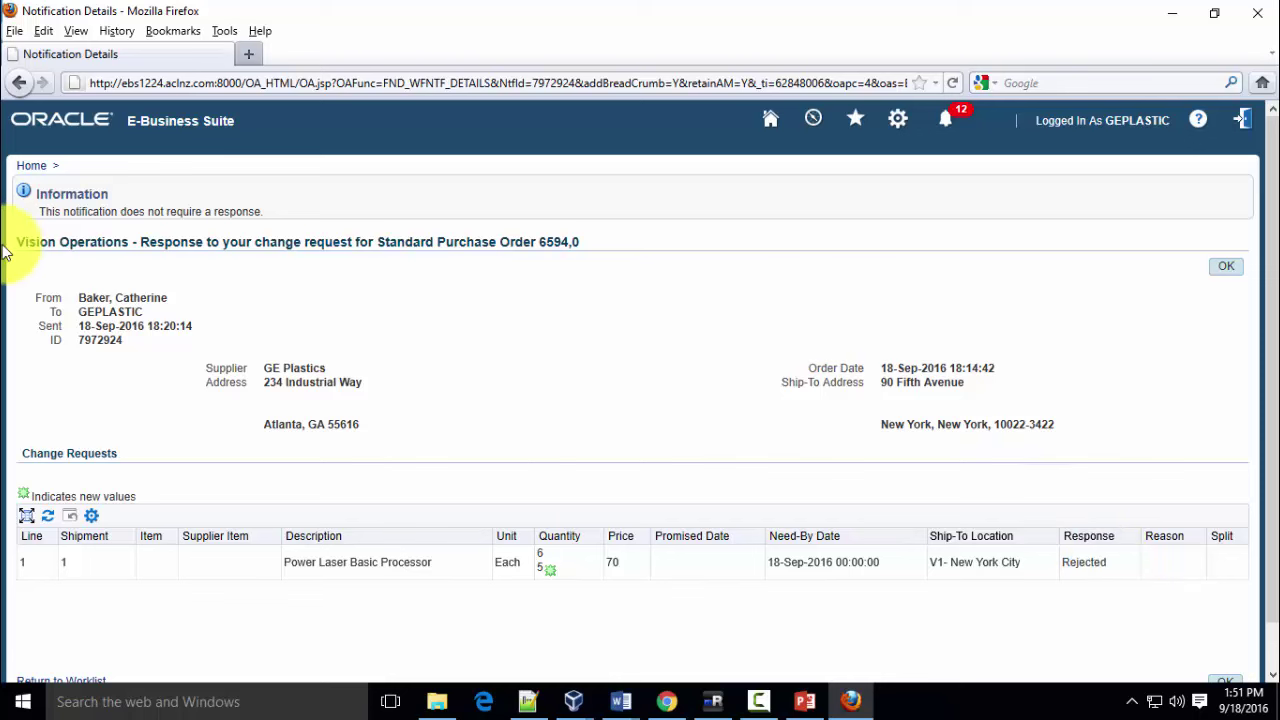
click(28, 168)
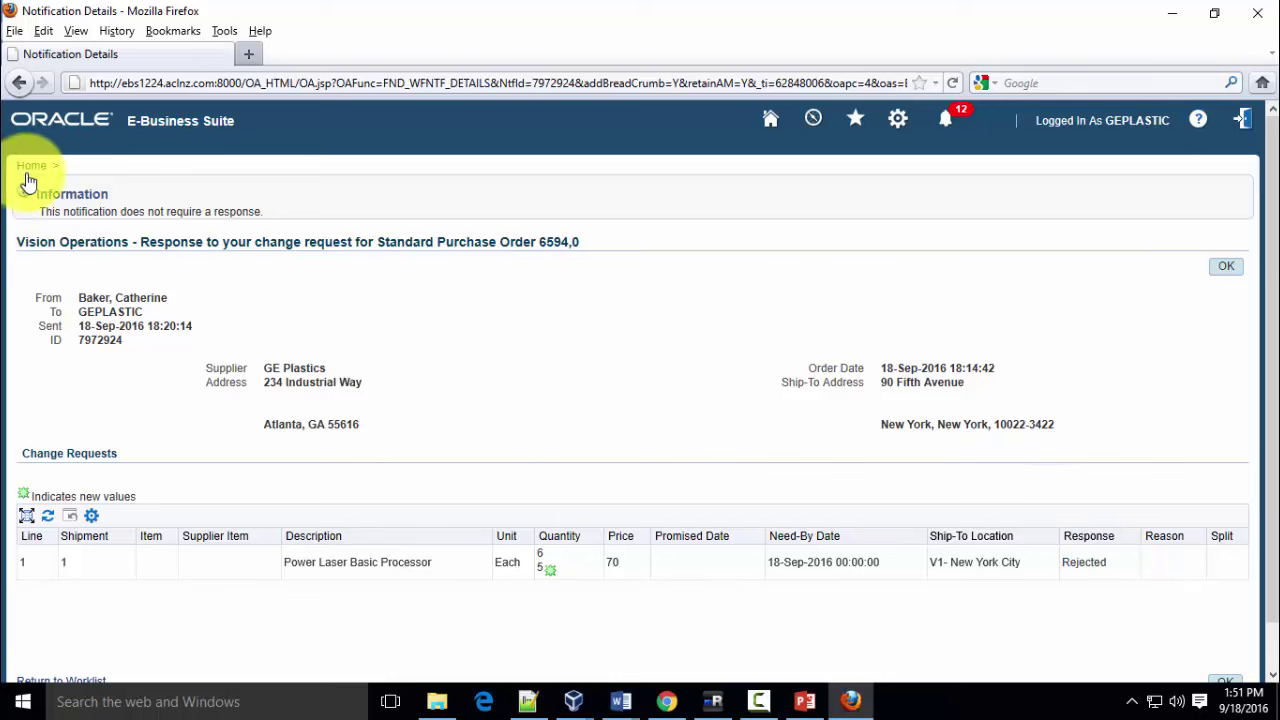
click(30, 173)
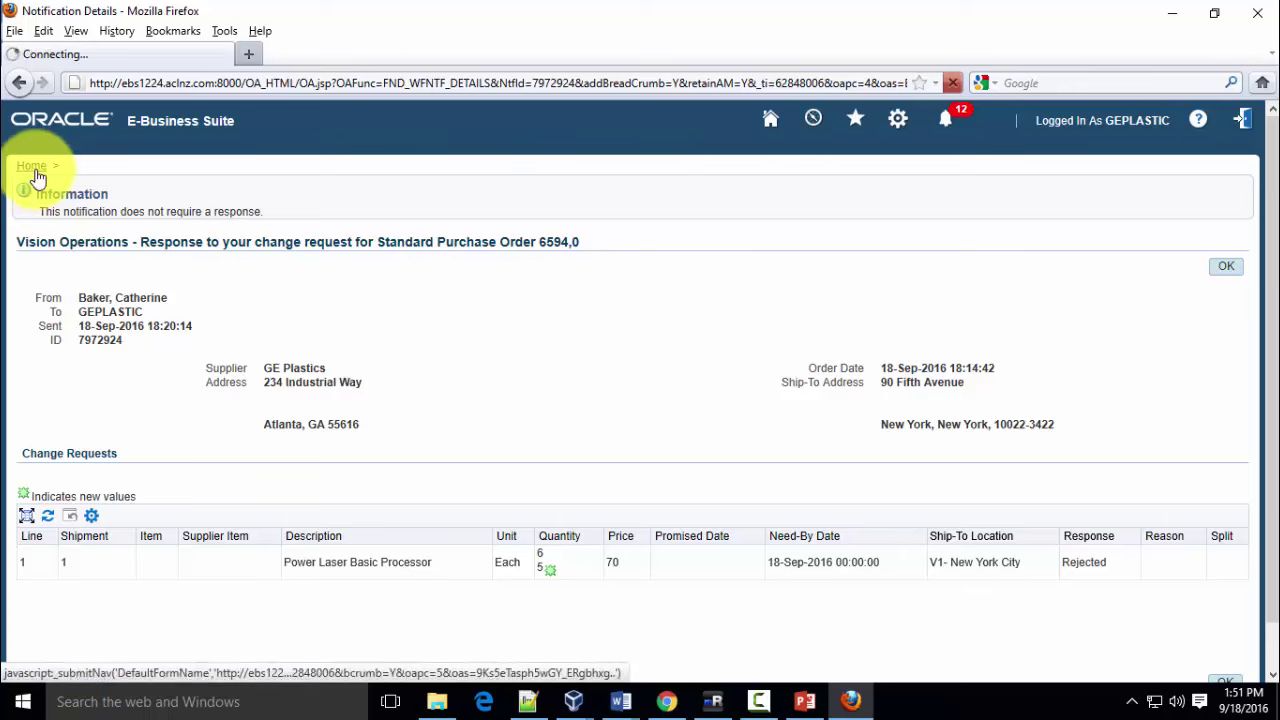
click(143, 331)
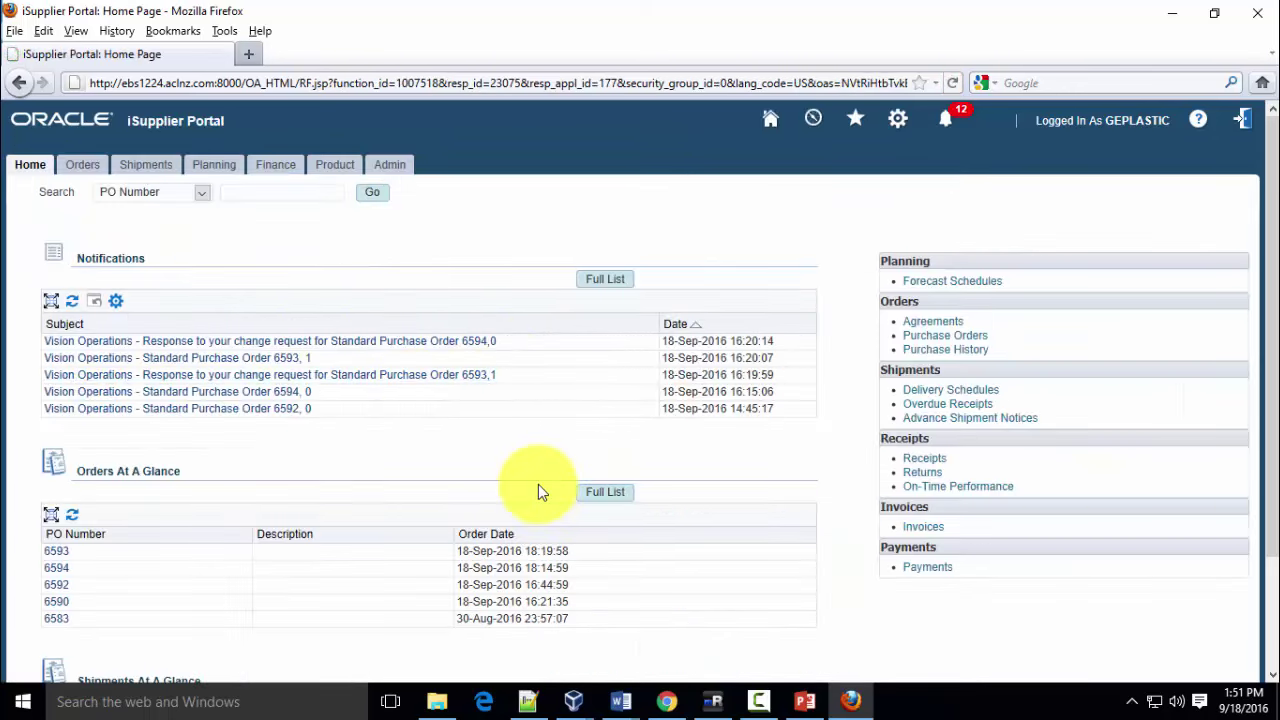
Open PO 6593 from the Purchase Orders list, review its details, then return to the list
click(84, 172)
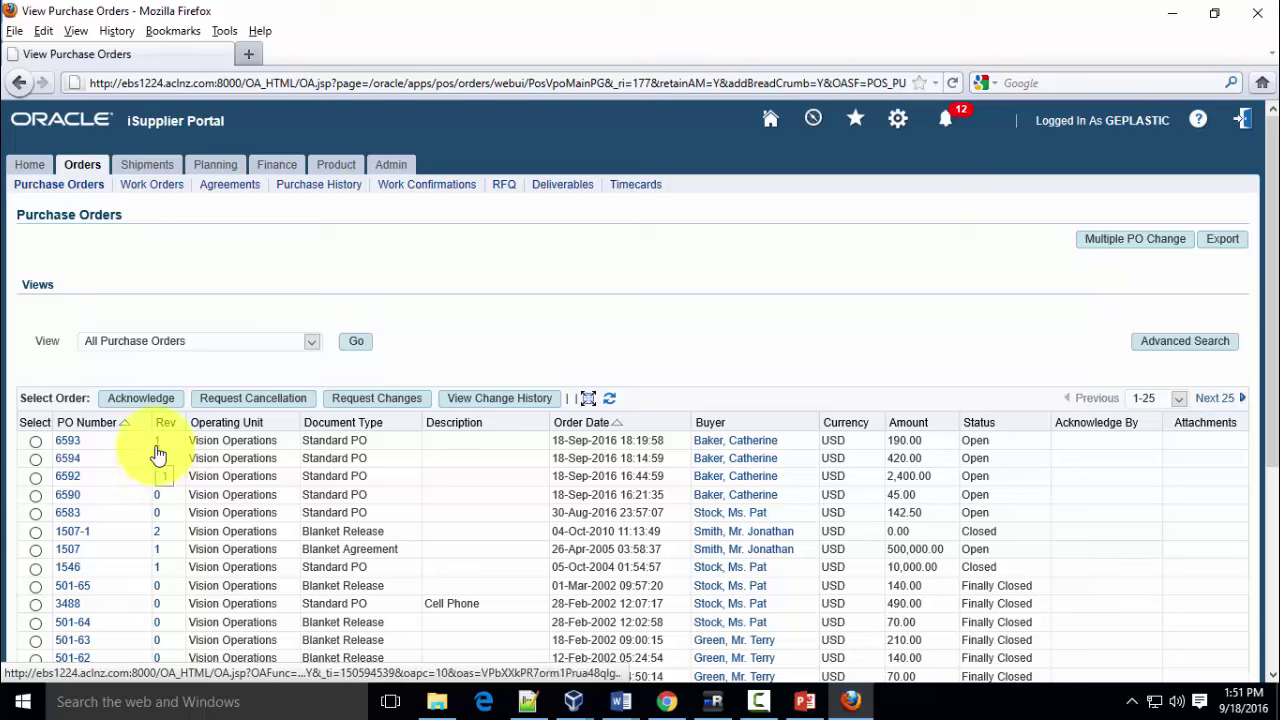
click(75, 446)
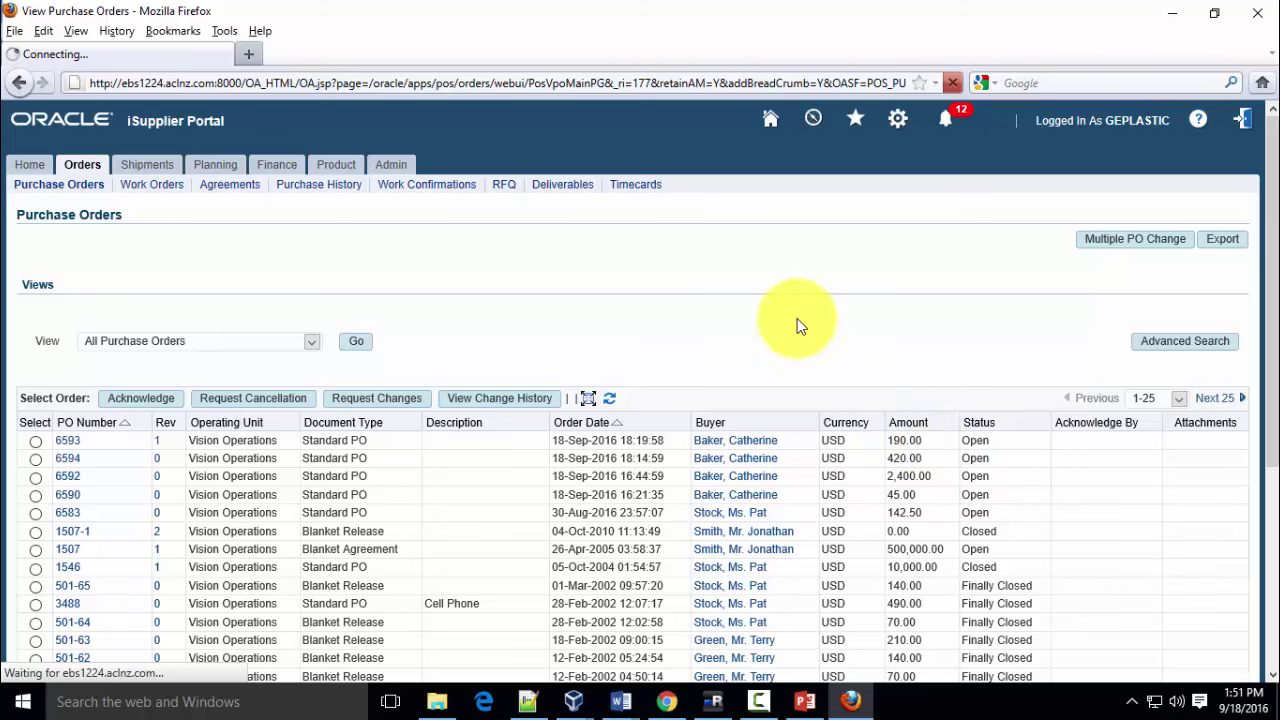
key(F9)
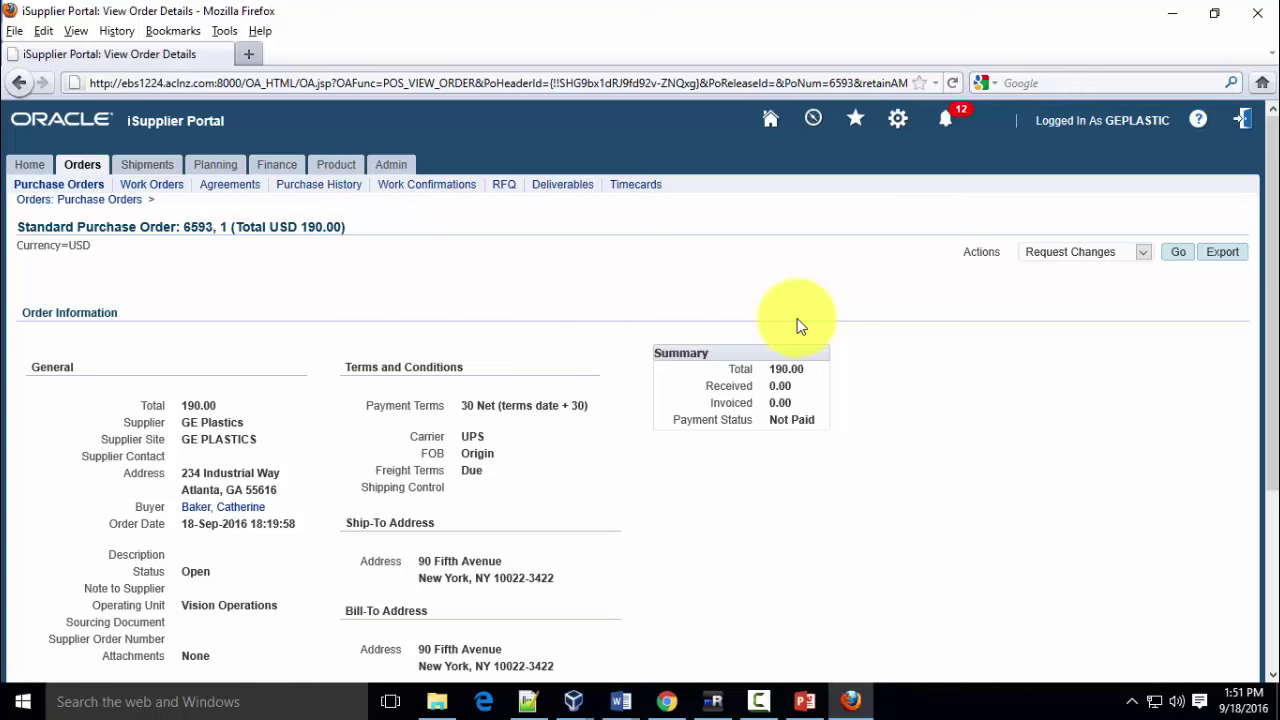
scroll(990, 470, down, 4)
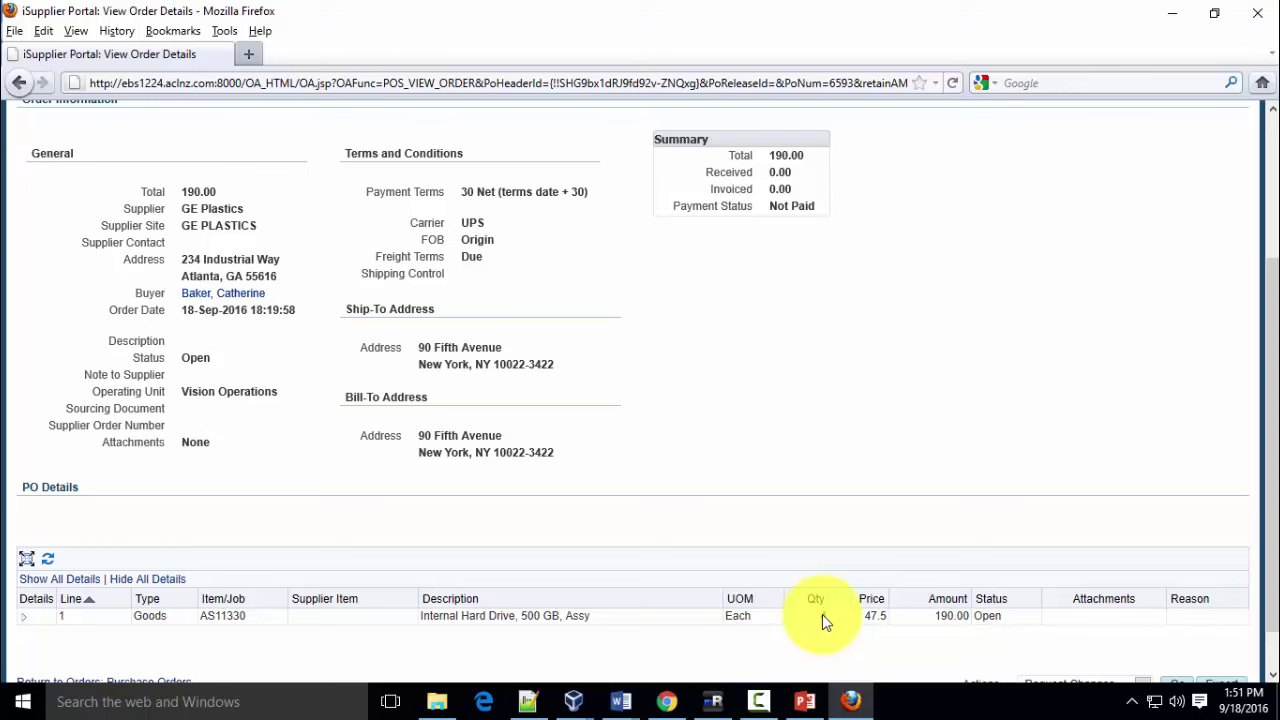
scroll(825, 614, up, 4)
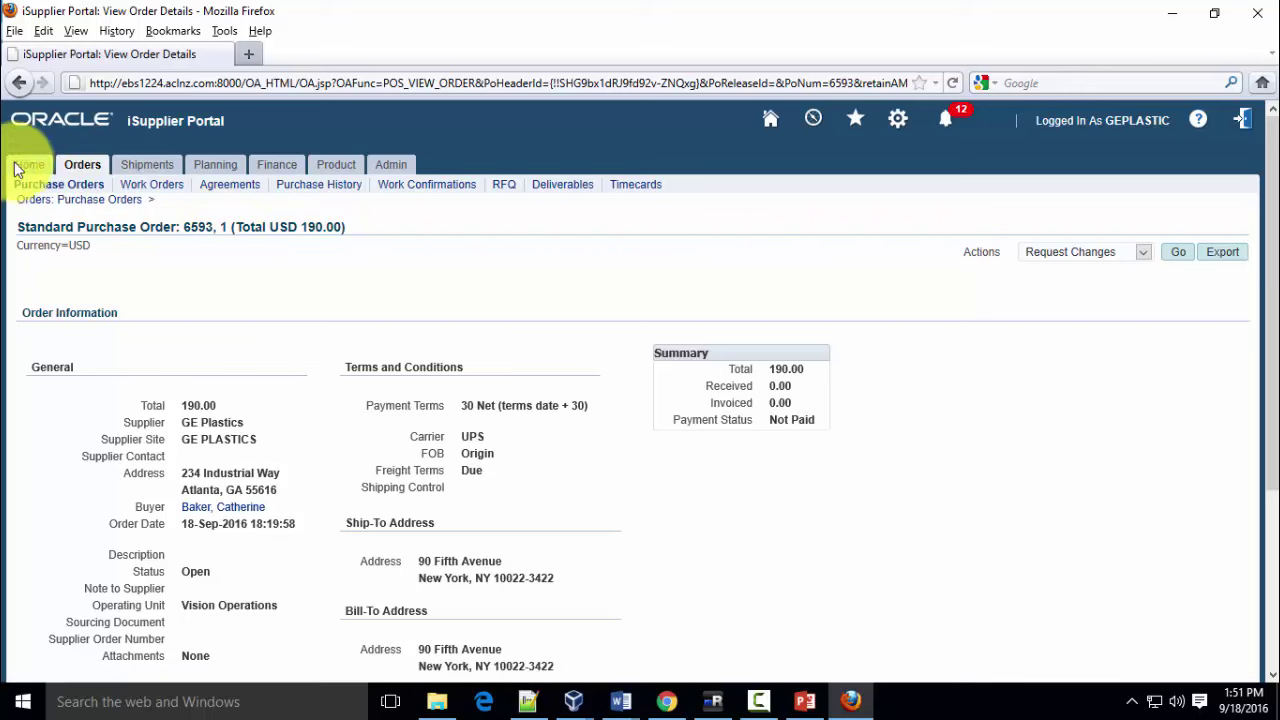
click(78, 170)
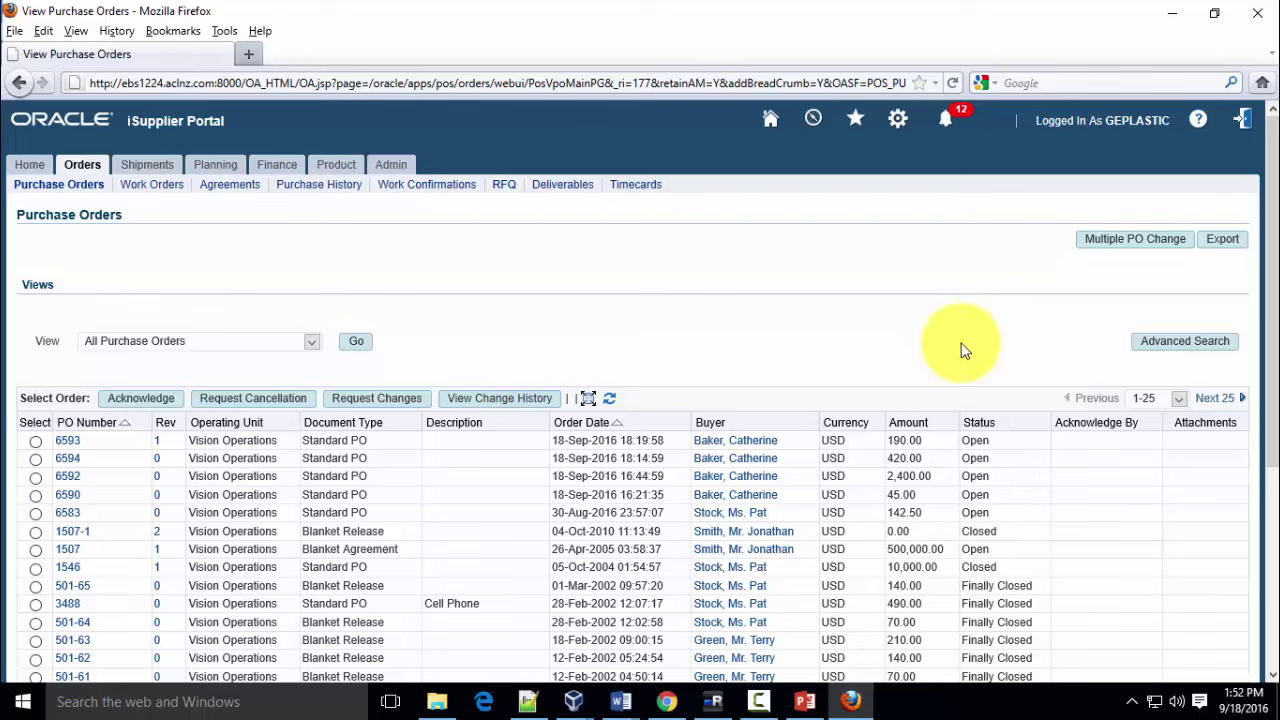
Export the Purchase Orders list and open the resulting export.csv in Microsoft Excel
mouse_move(805, 701)
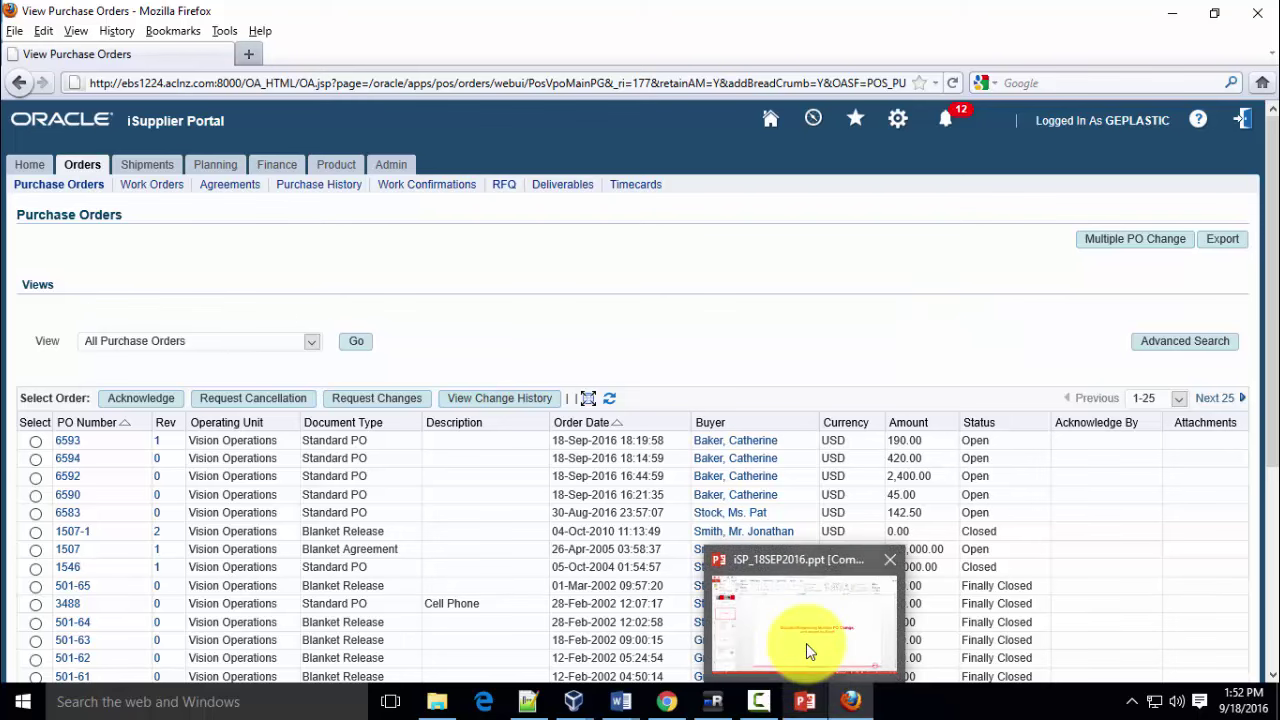
click(809, 650)
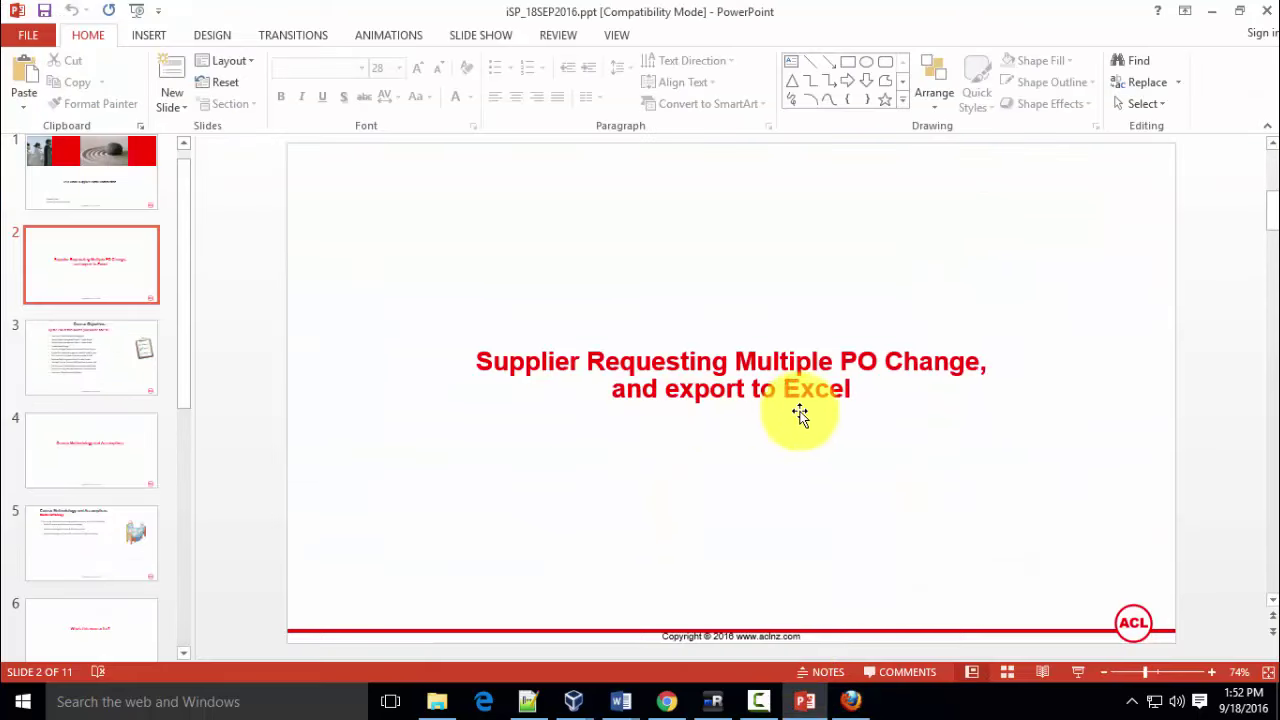
click(851, 700)
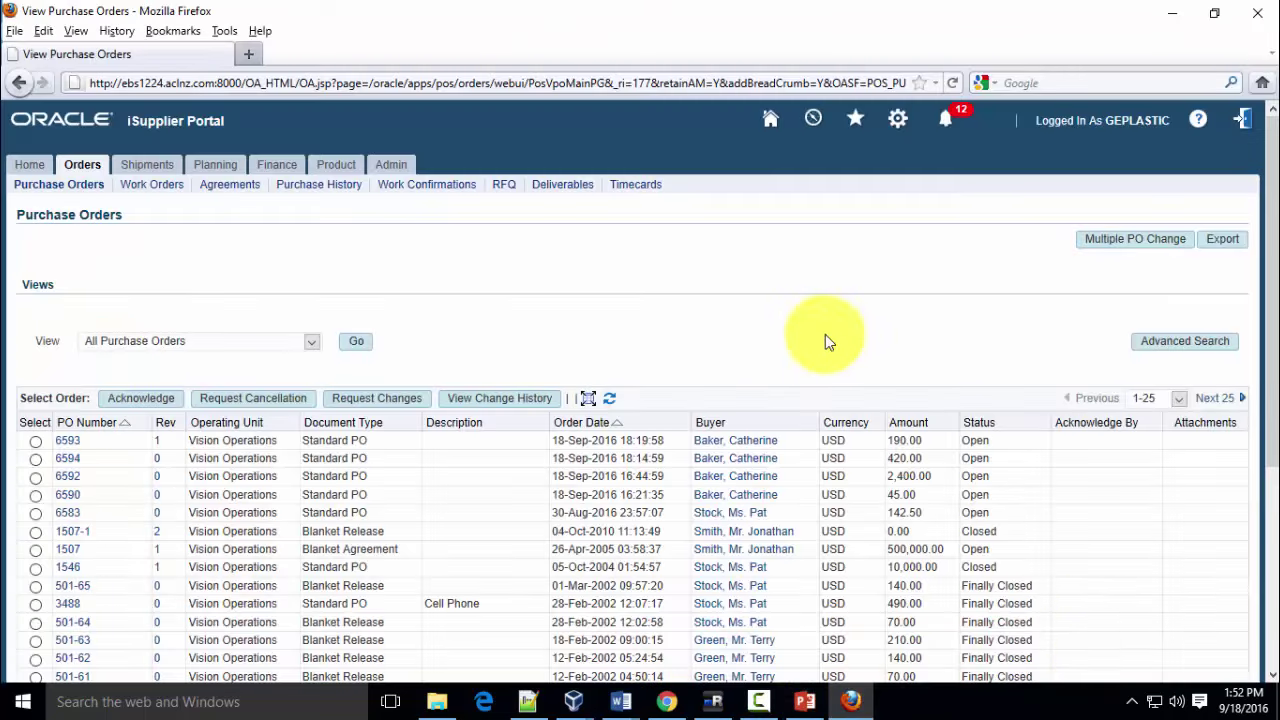
click(1222, 239)
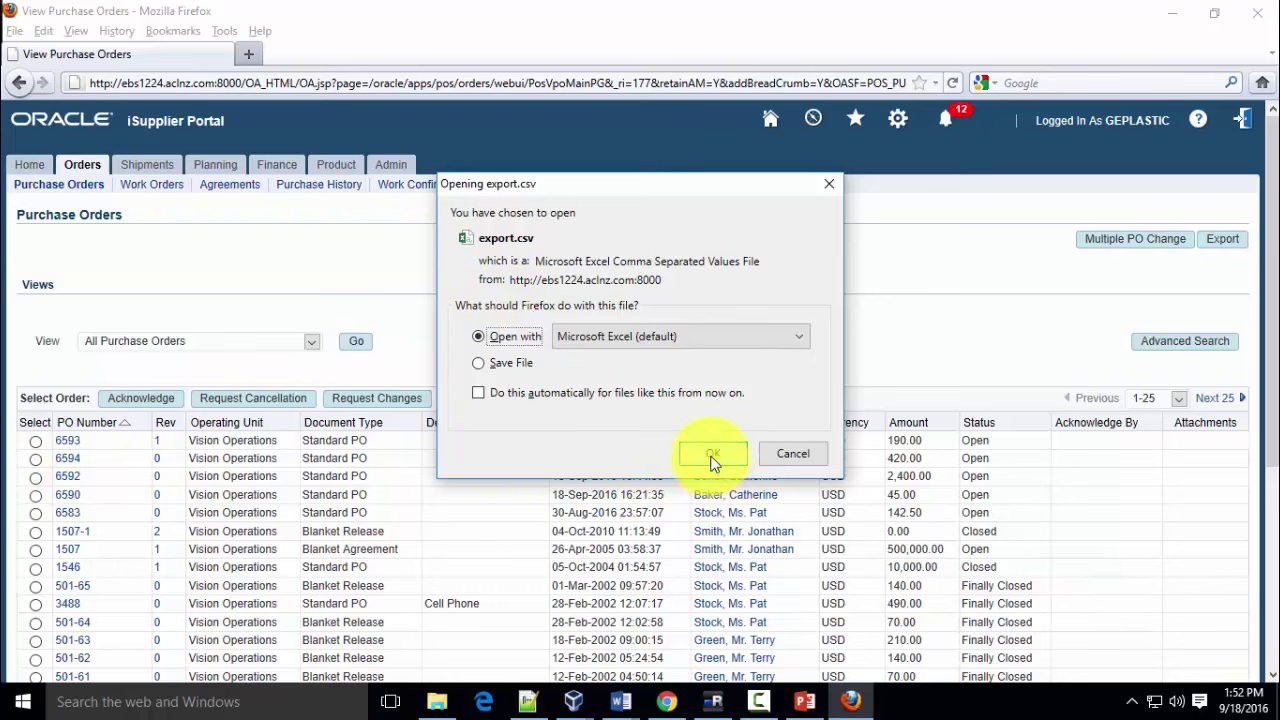
click(713, 455)
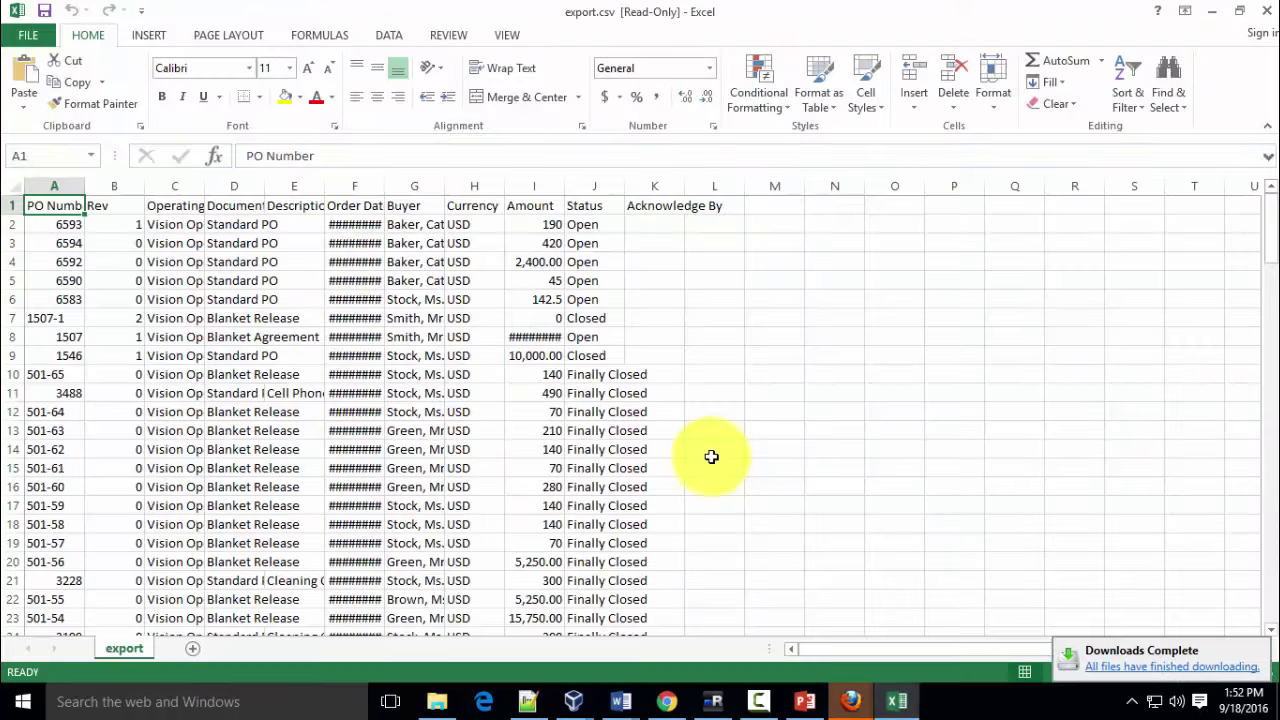
Auto-fit columns A, K, I, H, G, F, E and C so PO numbers, amounts, buyers and dates display fully
double_click(87, 185)
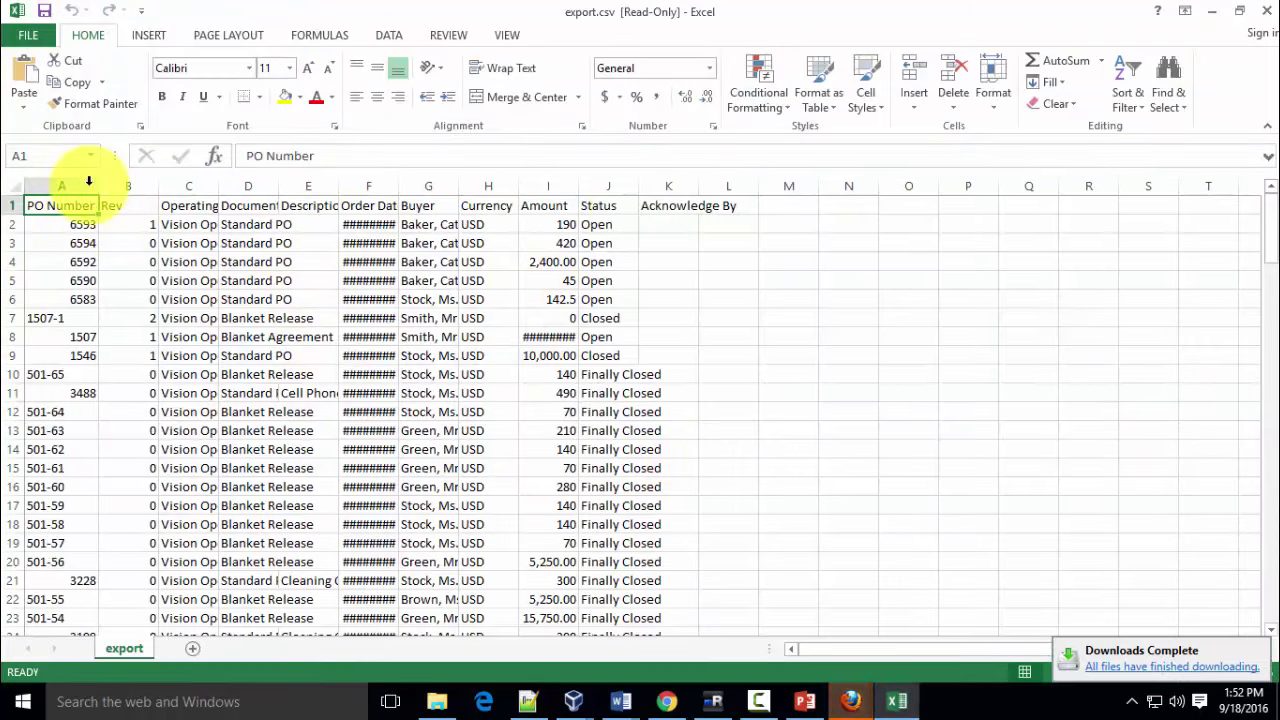
double_click(699, 186)
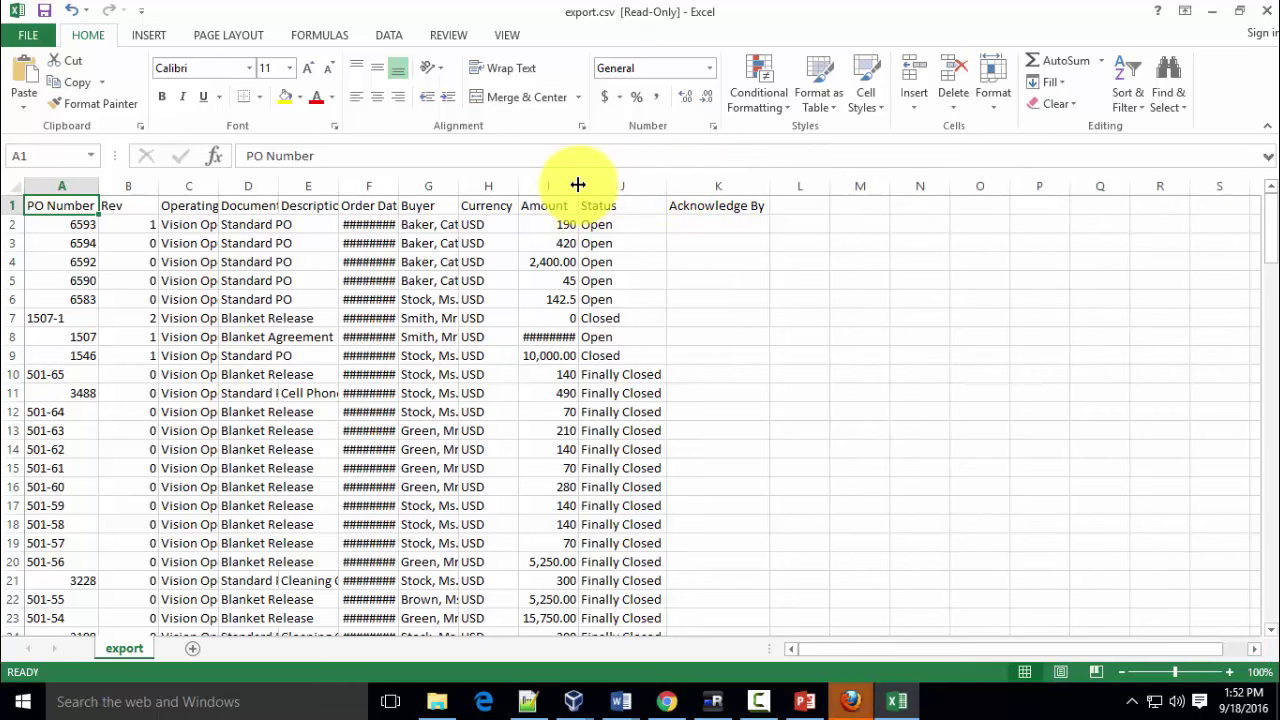
double_click(578, 185)
double_click(519, 185)
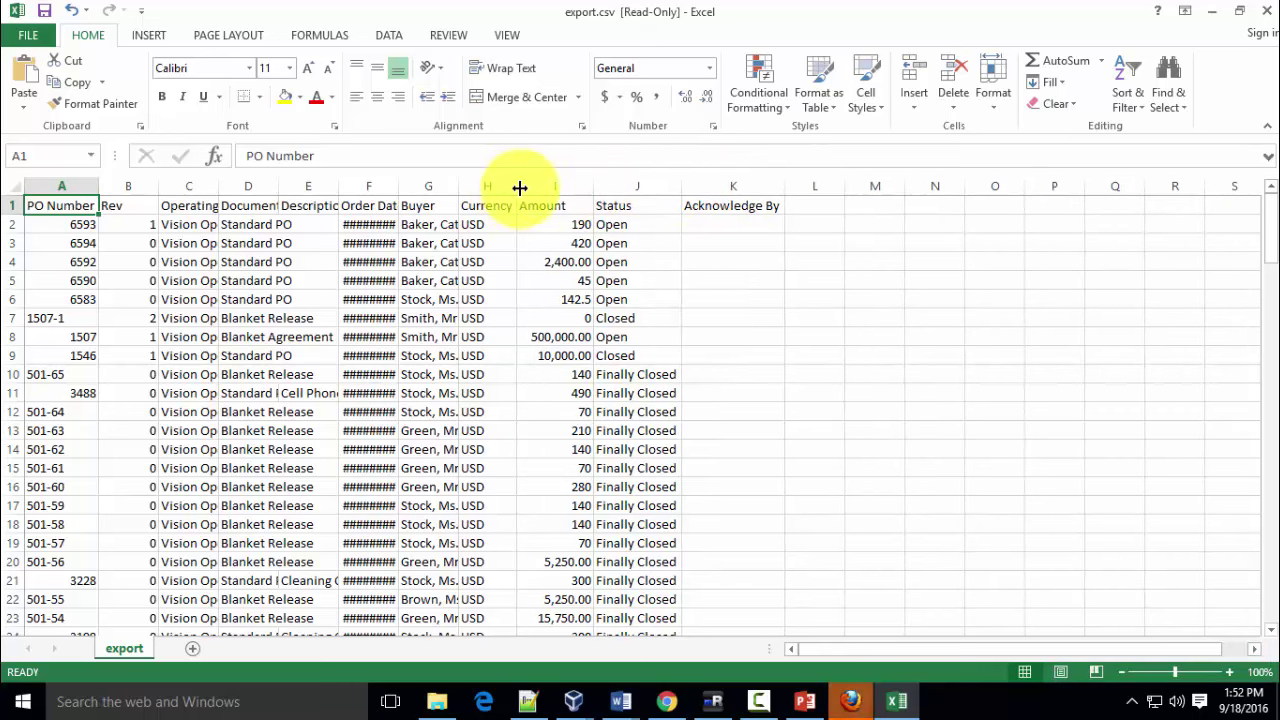
double_click(459, 186)
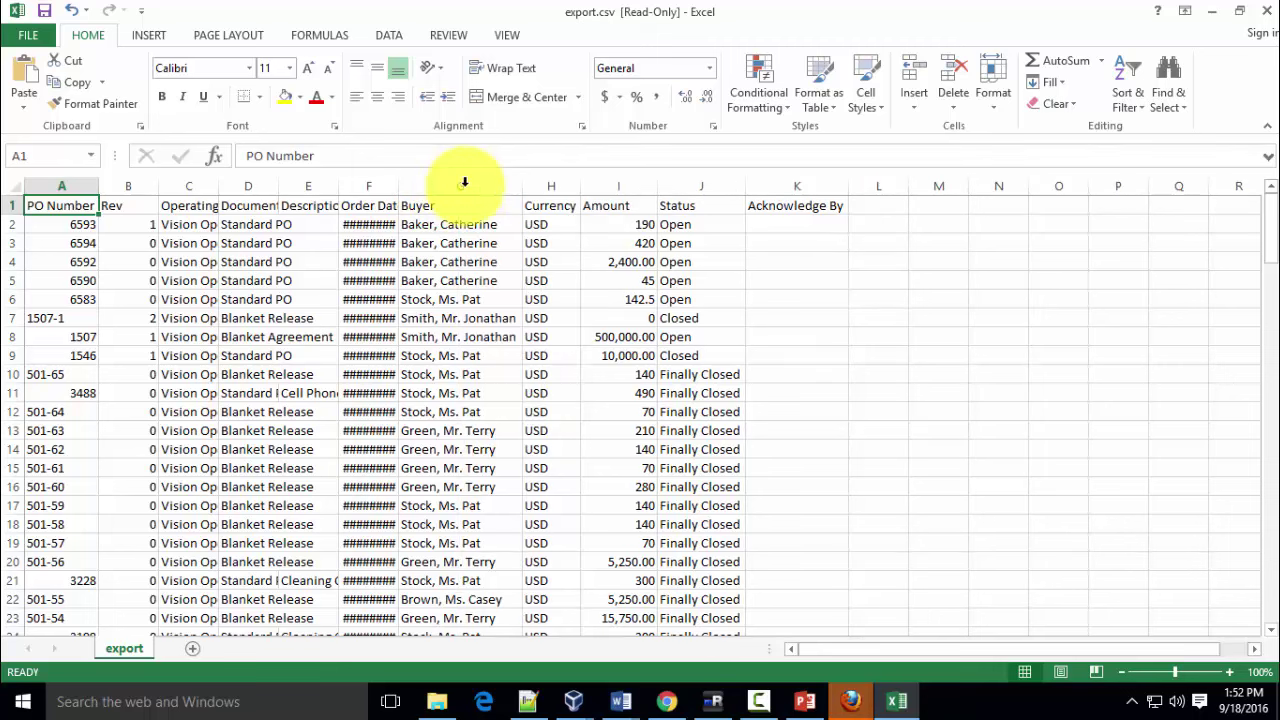
double_click(400, 185)
double_click(339, 184)
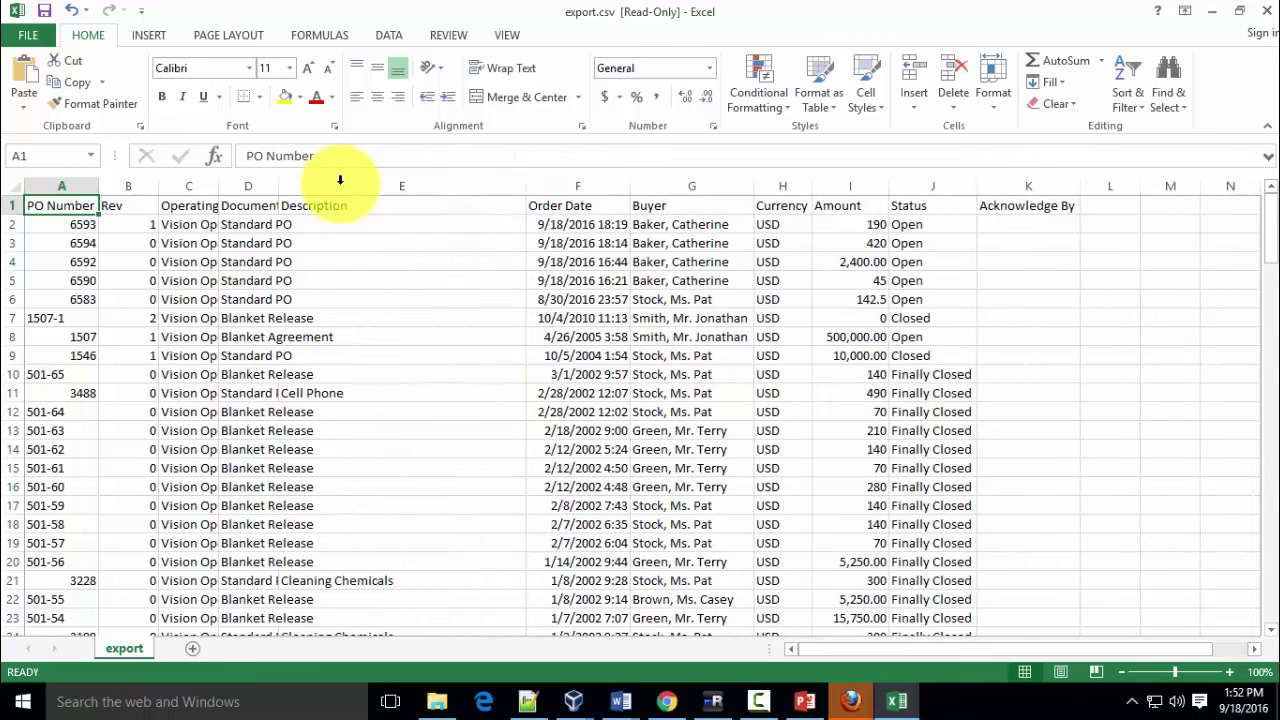
double_click(217, 184)
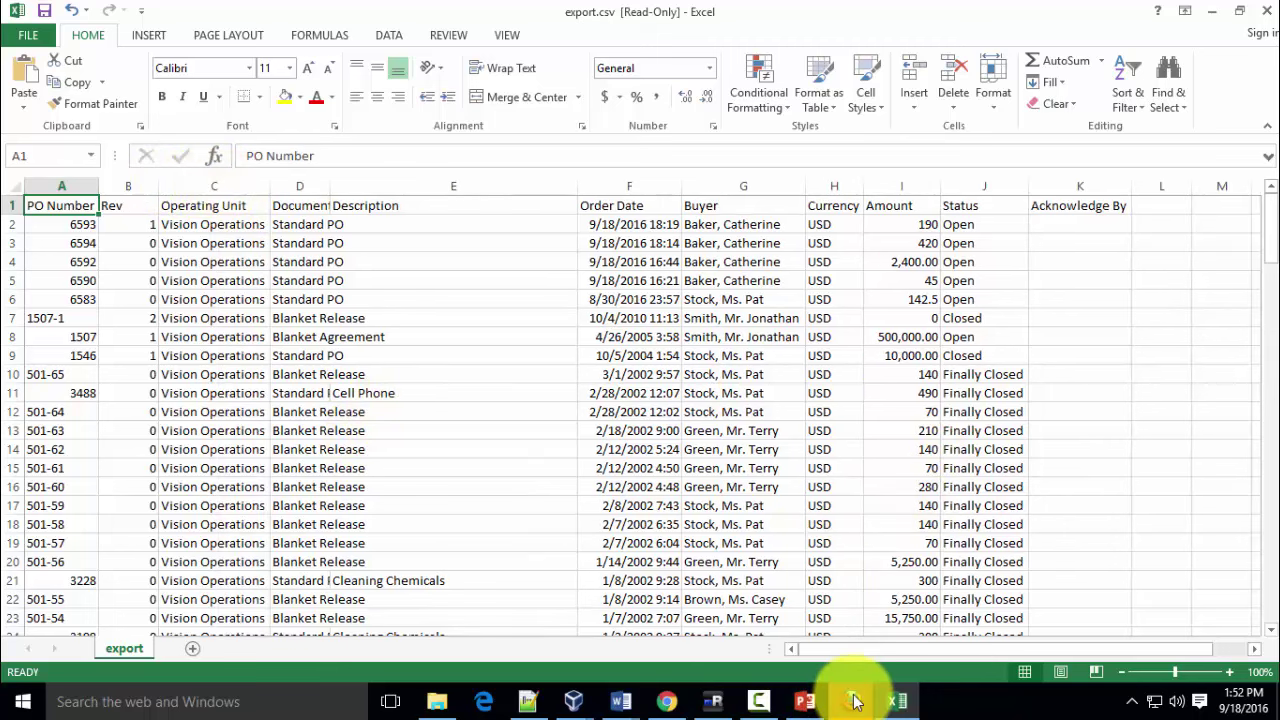
On Change Multiple Purchase Orders, run an Advanced Search listing all shipments and export them
click(849, 684)
click(770, 632)
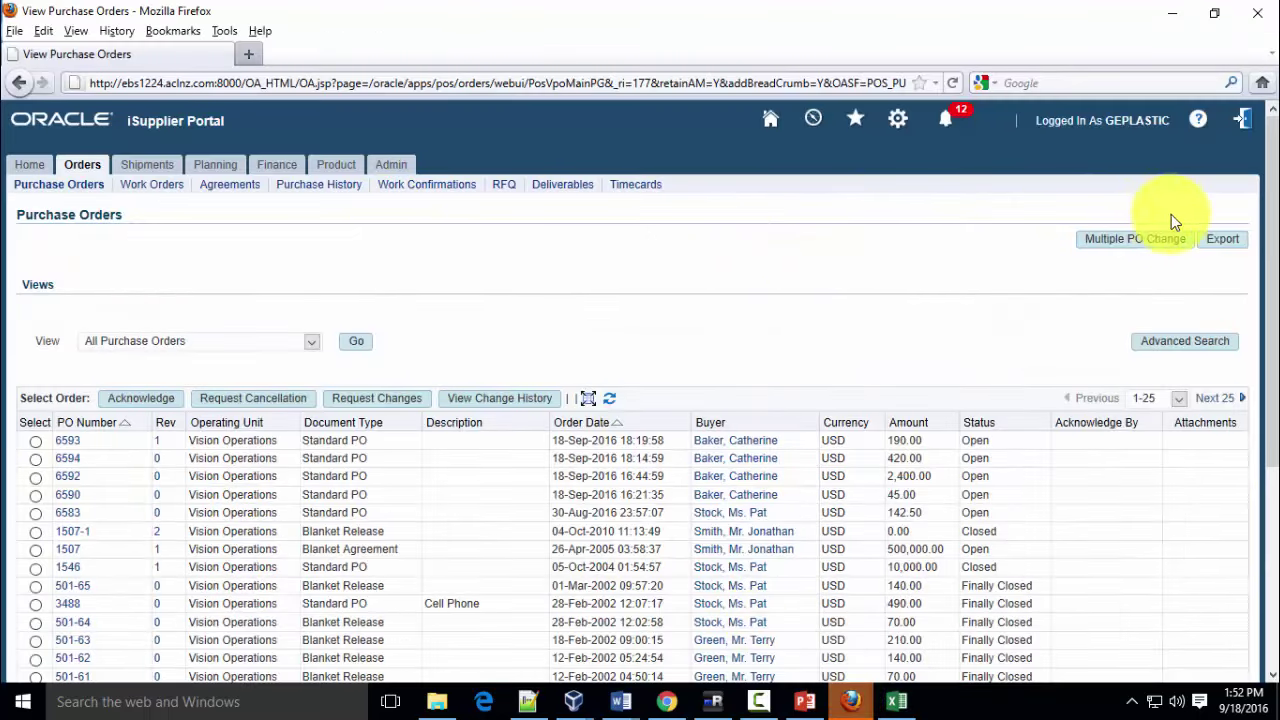
click(1120, 250)
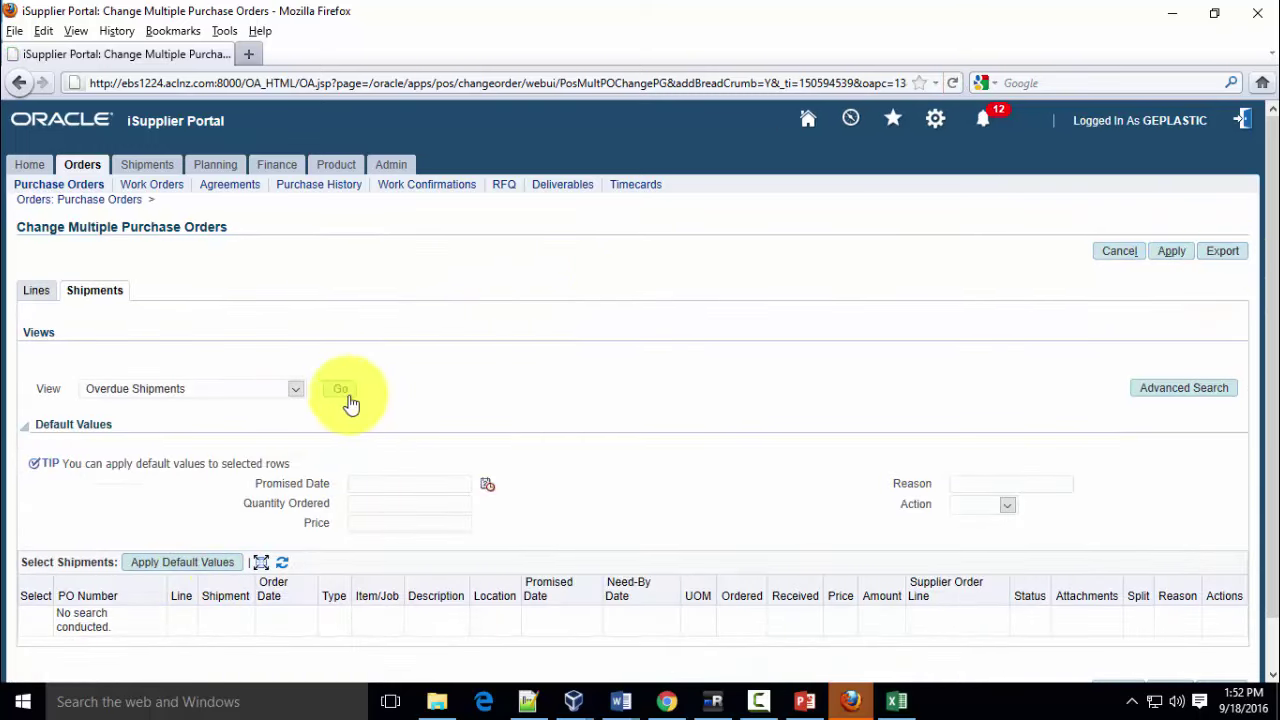
click(1155, 391)
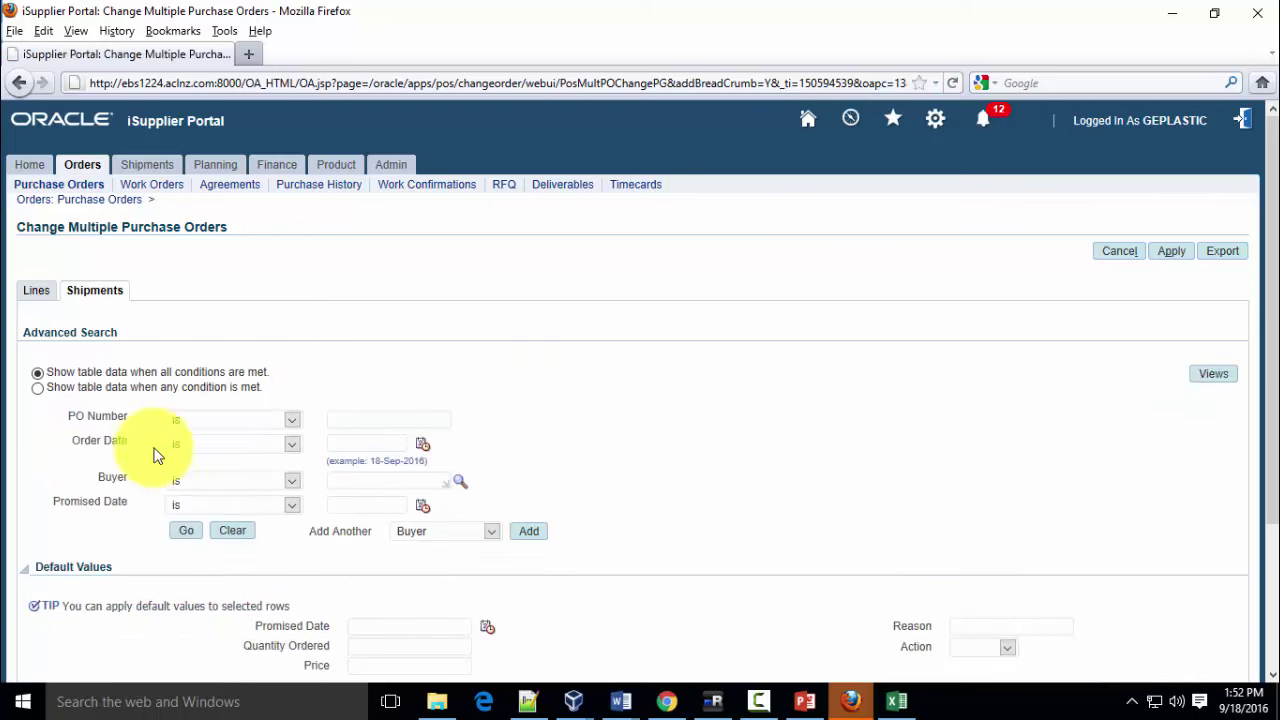
click(186, 530)
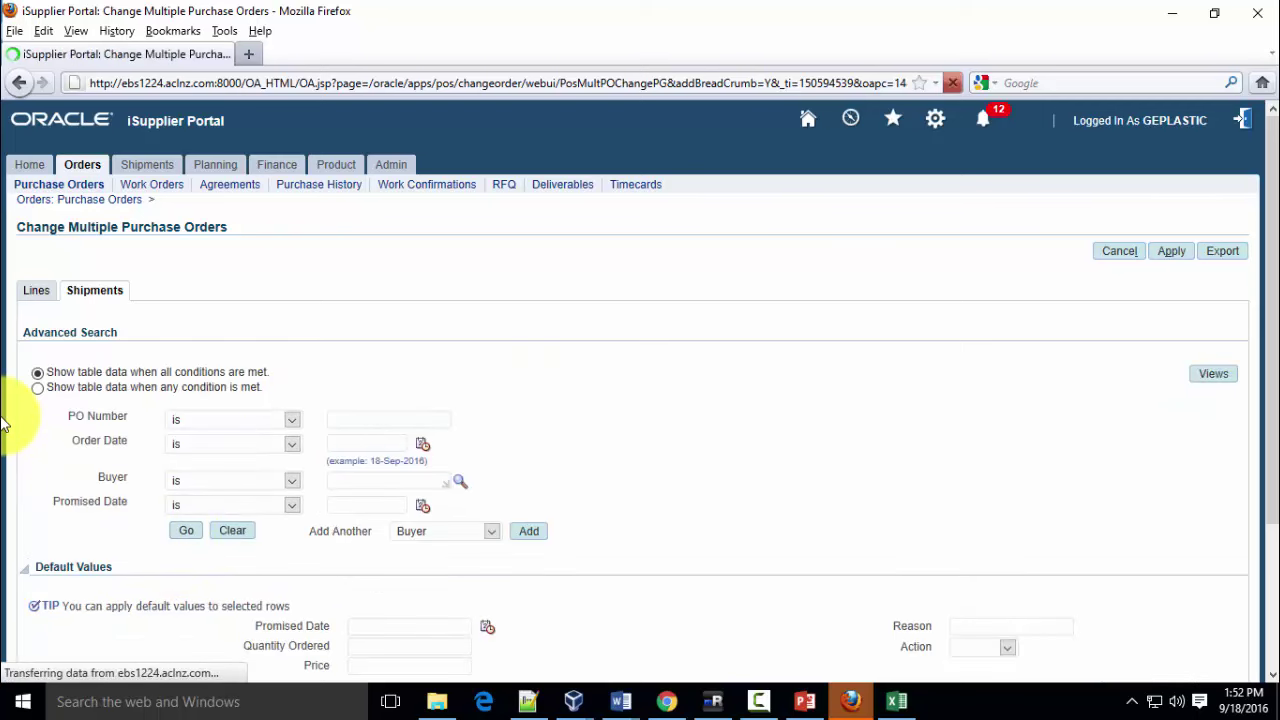
scroll(1069, 446, down, 5)
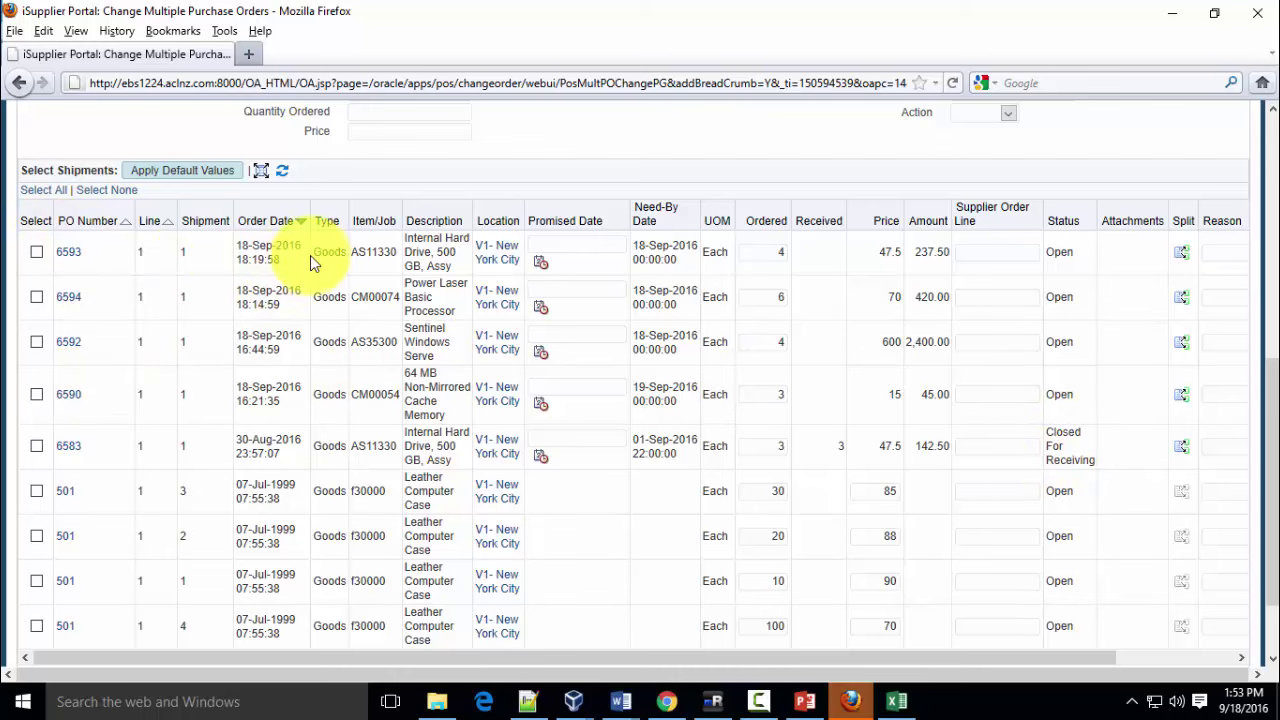
scroll(320, 262, up, 5)
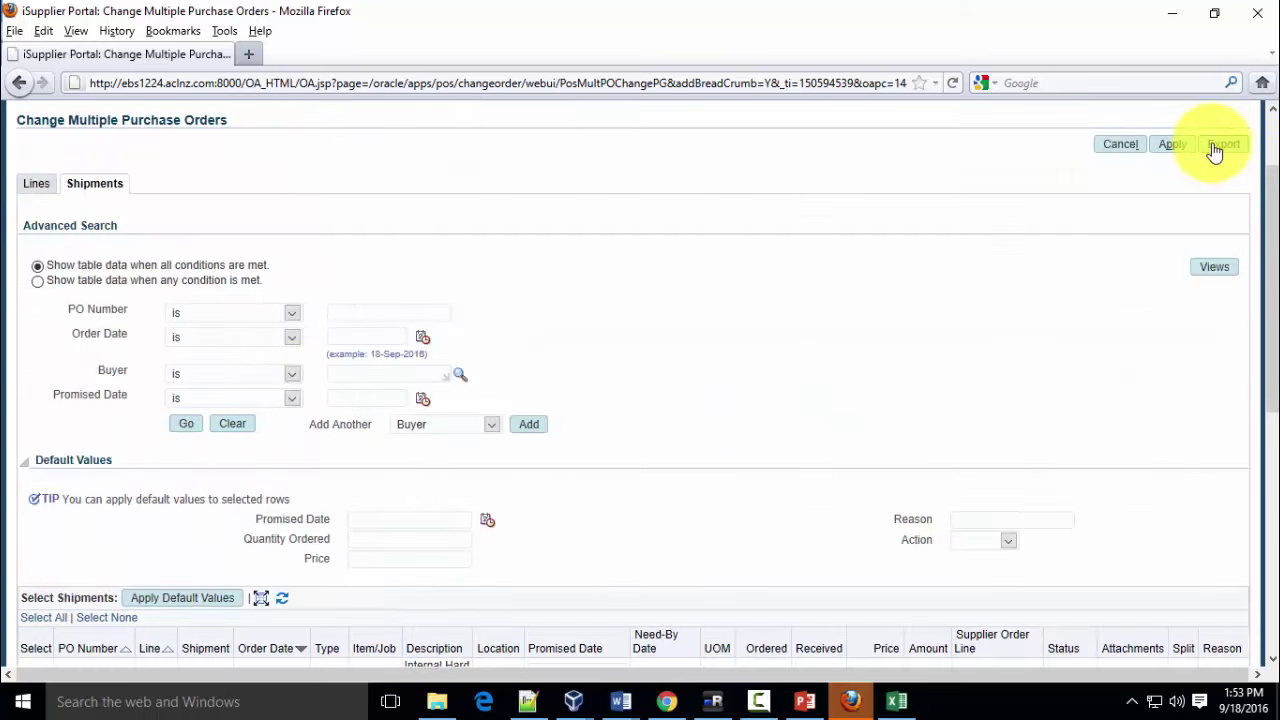
click(1222, 146)
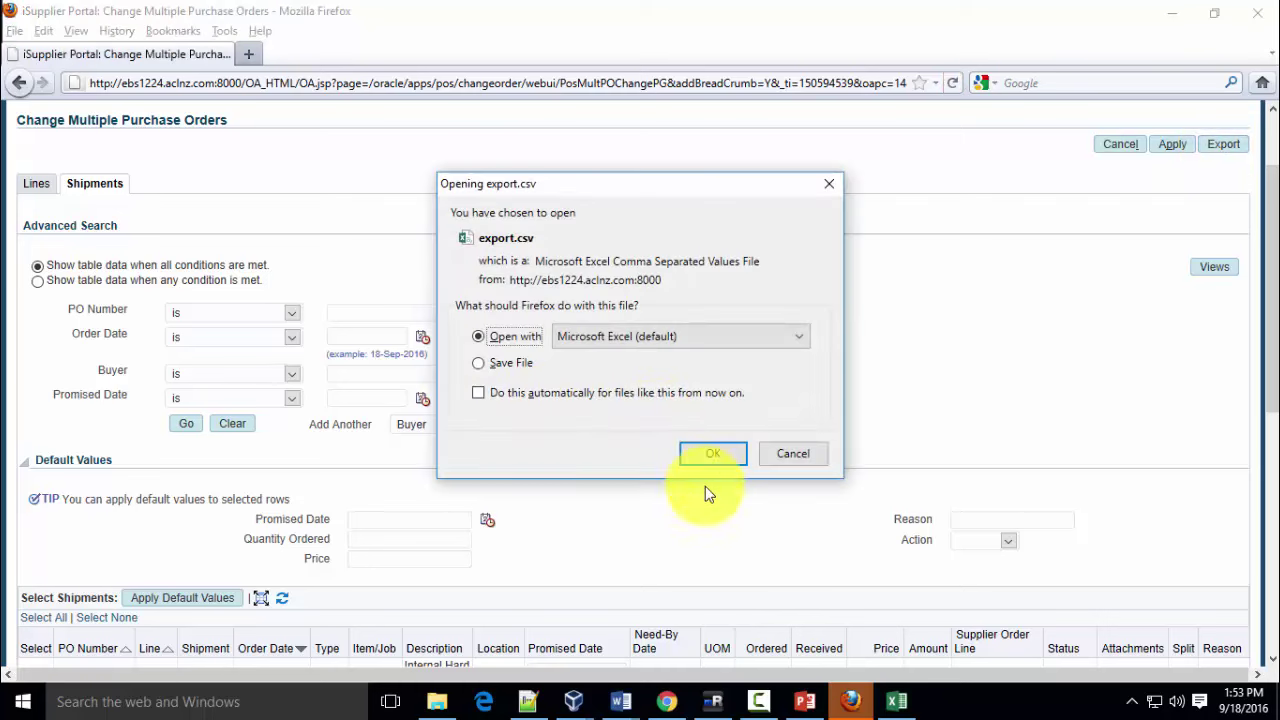
Open the shipments export as export-1.csv in Excel and compare it with the purchase order workbook
click(713, 452)
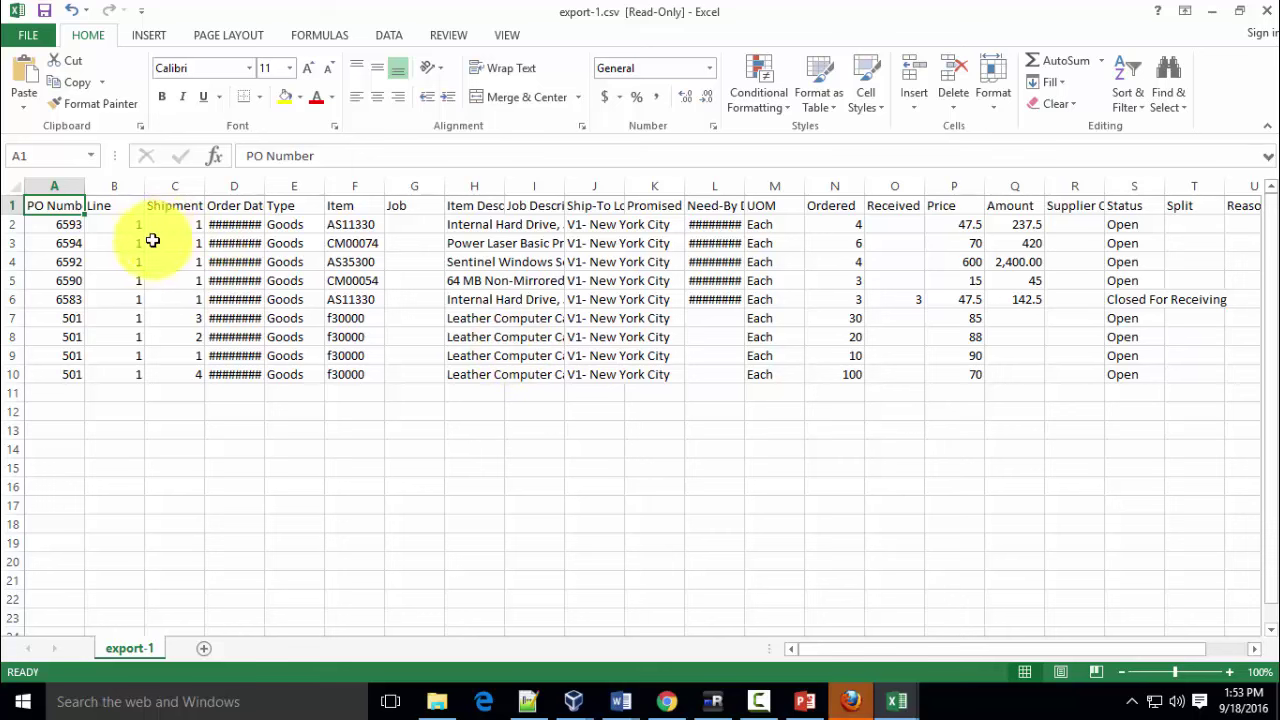
mouse_move(894, 697)
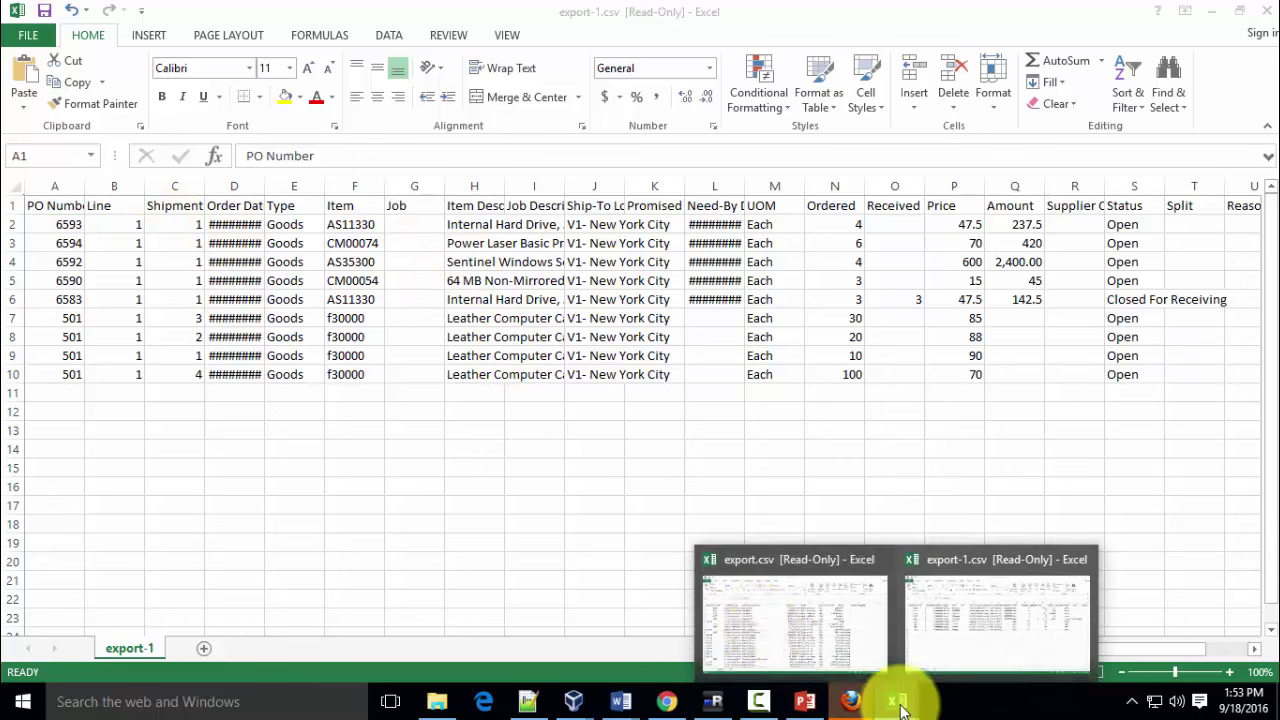
click(763, 628)
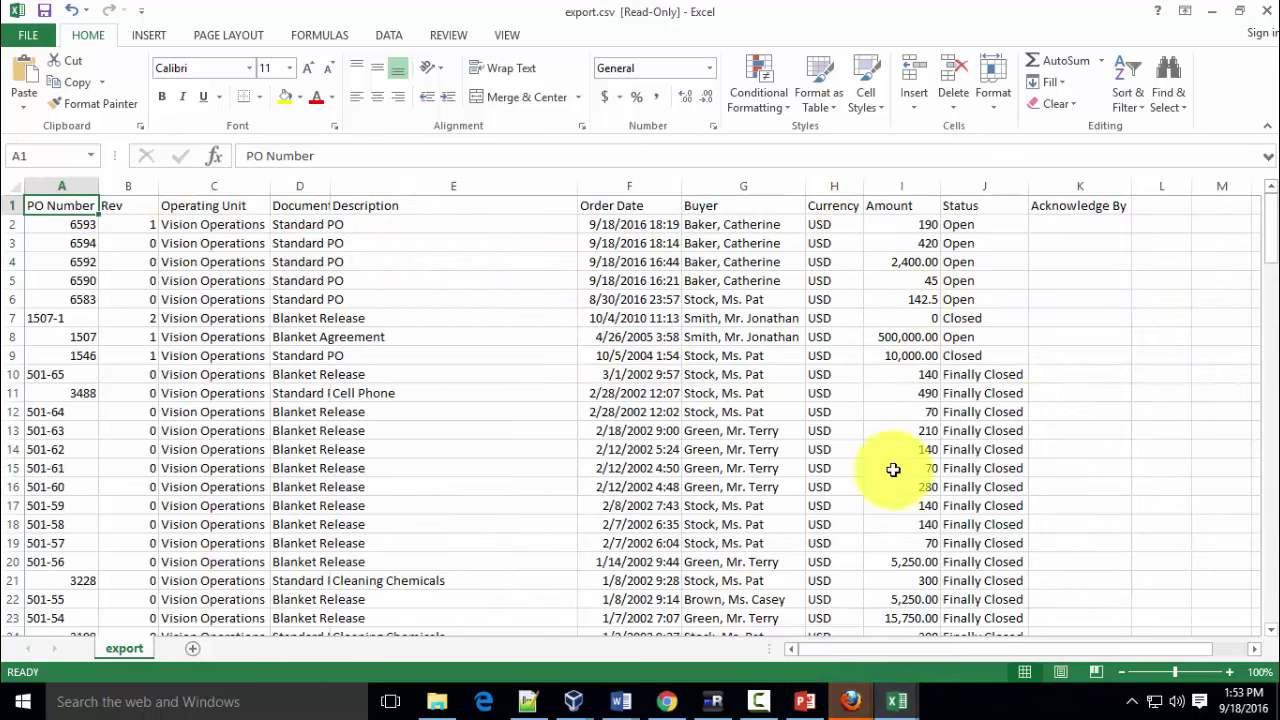
mouse_move(897, 698)
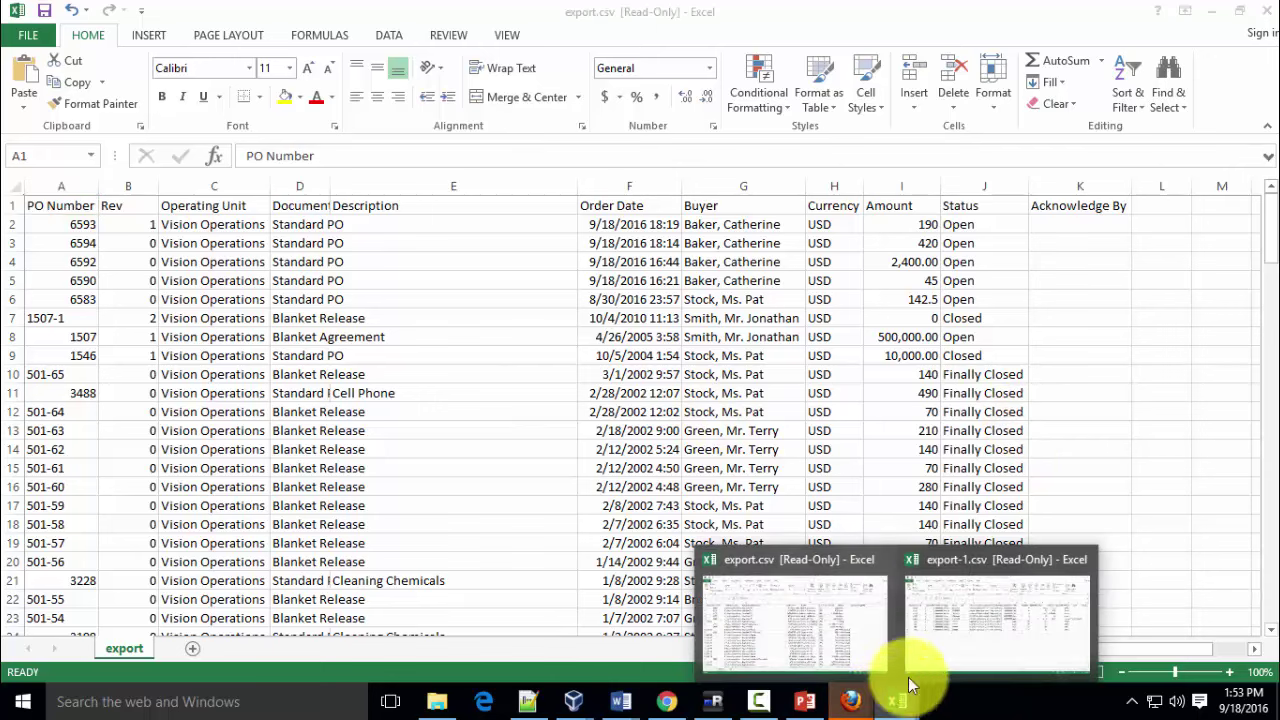
click(905, 665)
Check the PO Number cells in export-1.csv, then return to the iSupplier Portal in the browser
click(421, 243)
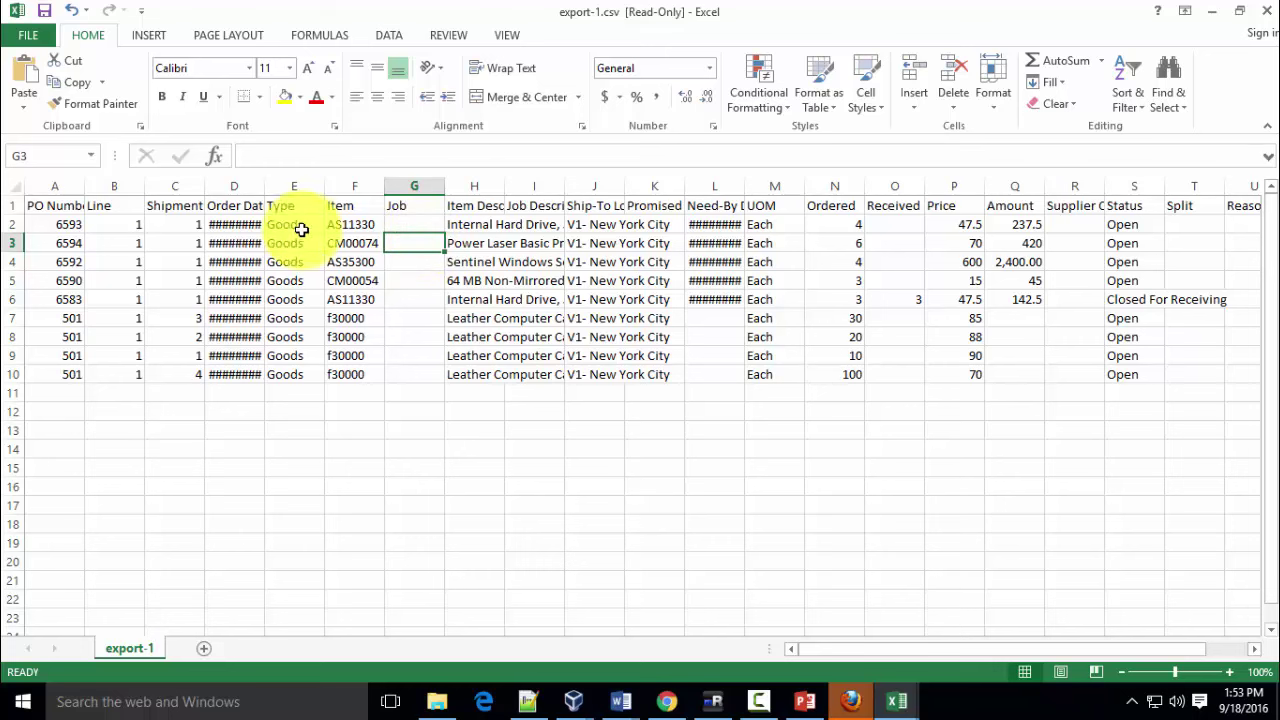
click(66, 226)
click(60, 205)
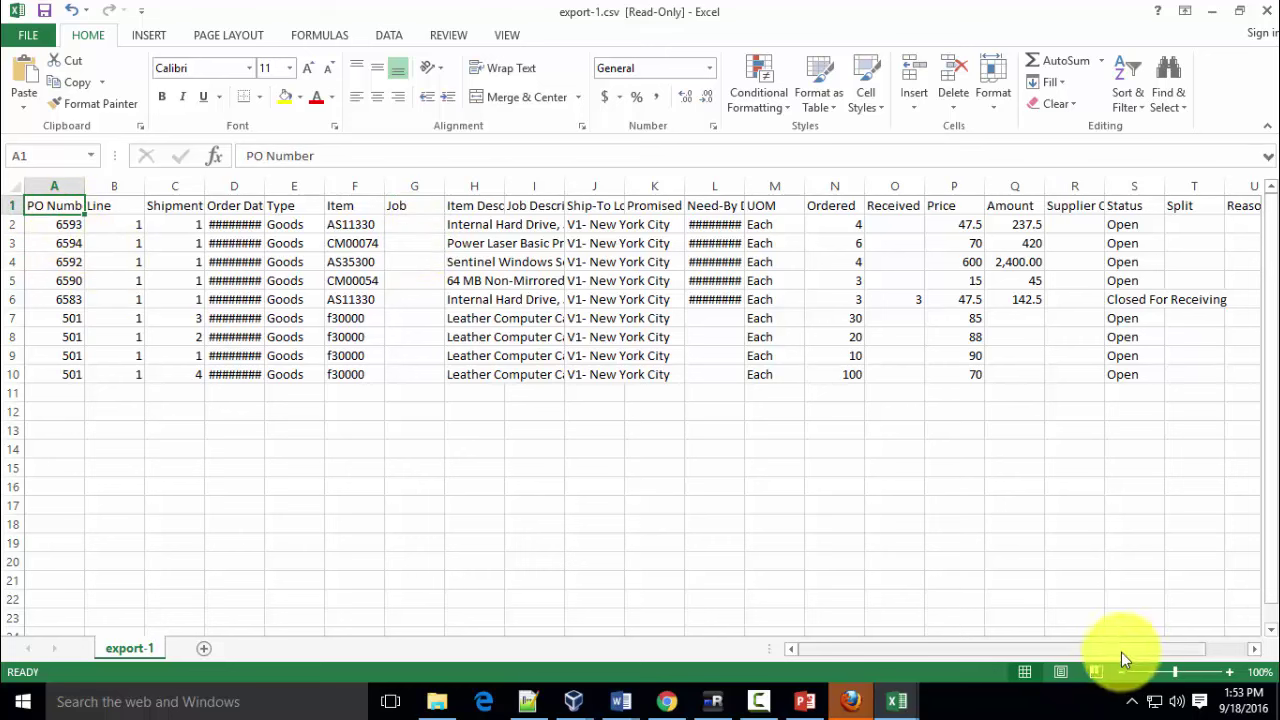
mouse_move(1119, 650)
mouse_down()
mouse_move(1175, 656)
mouse_move(1107, 659)
mouse_up()
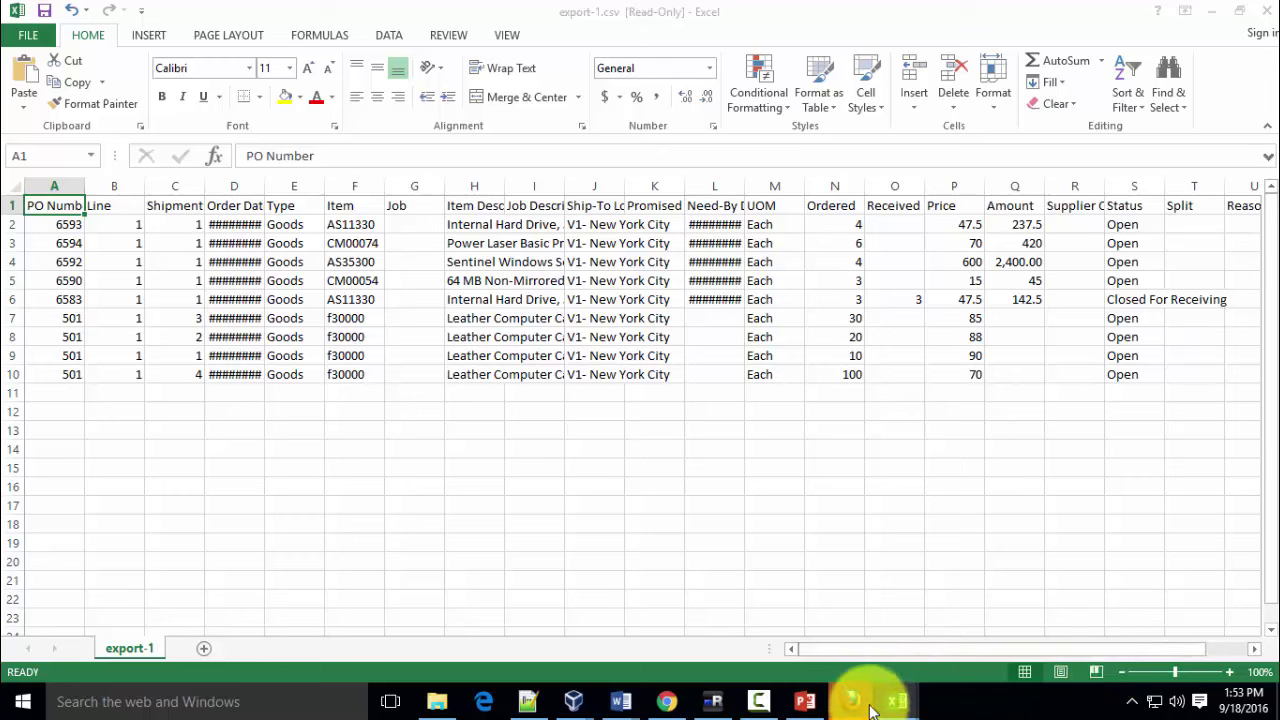
mouse_move(857, 694)
click(764, 617)
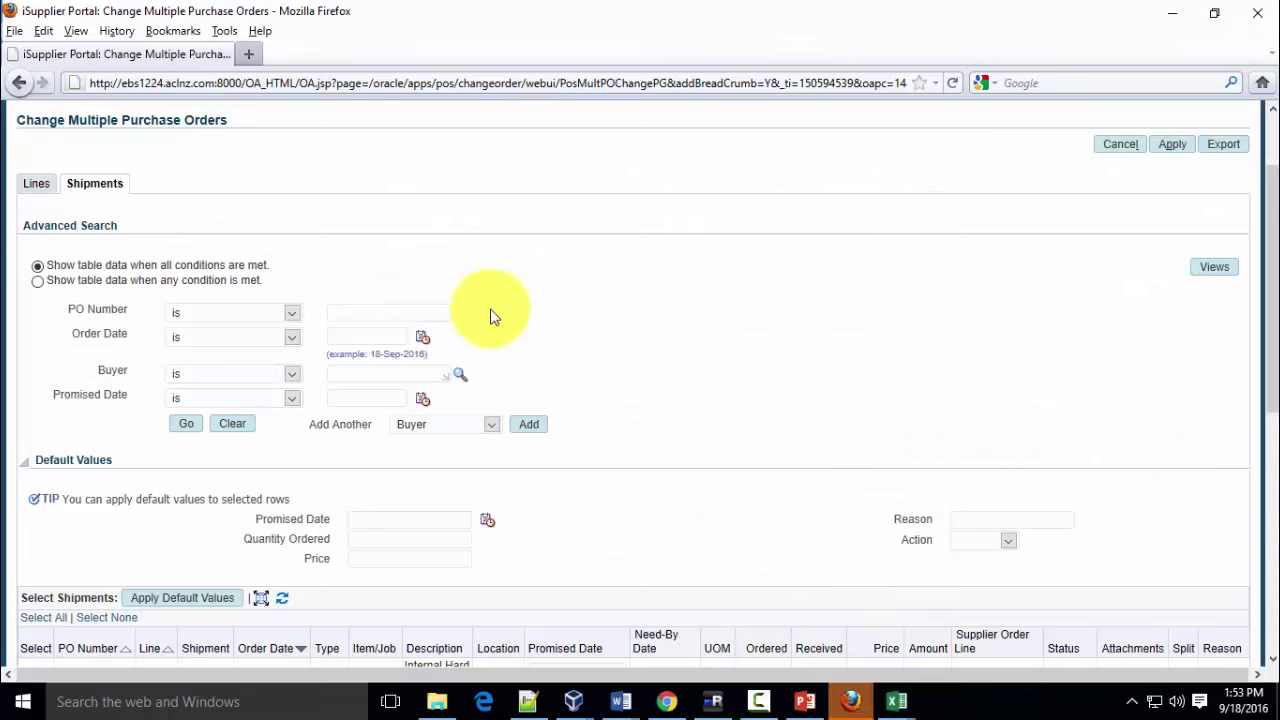
scroll(491, 314, up, 2)
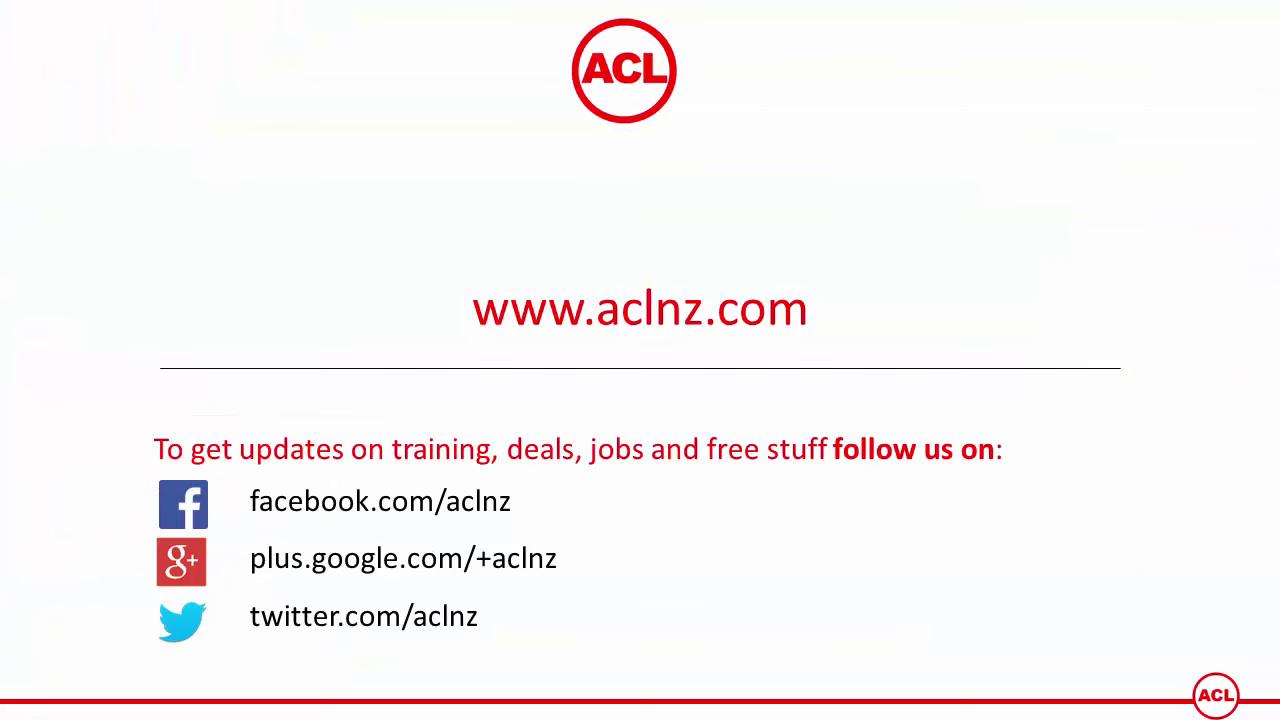